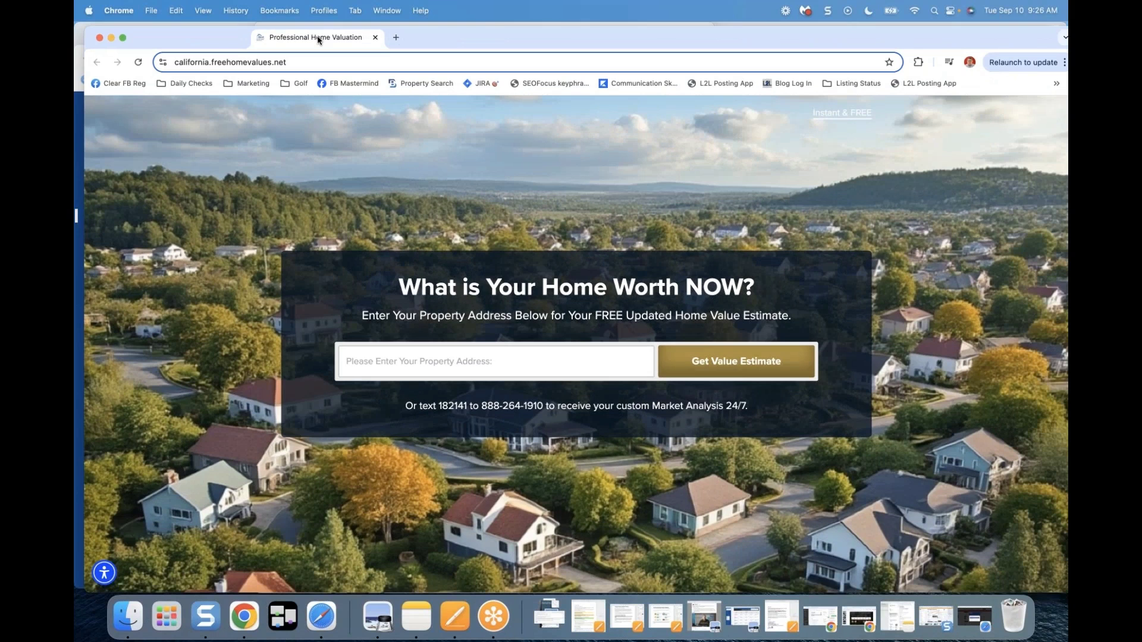
Step: Leave the home value landing page and review the open house email down to its signature
drag(318, 40, 699, 128)
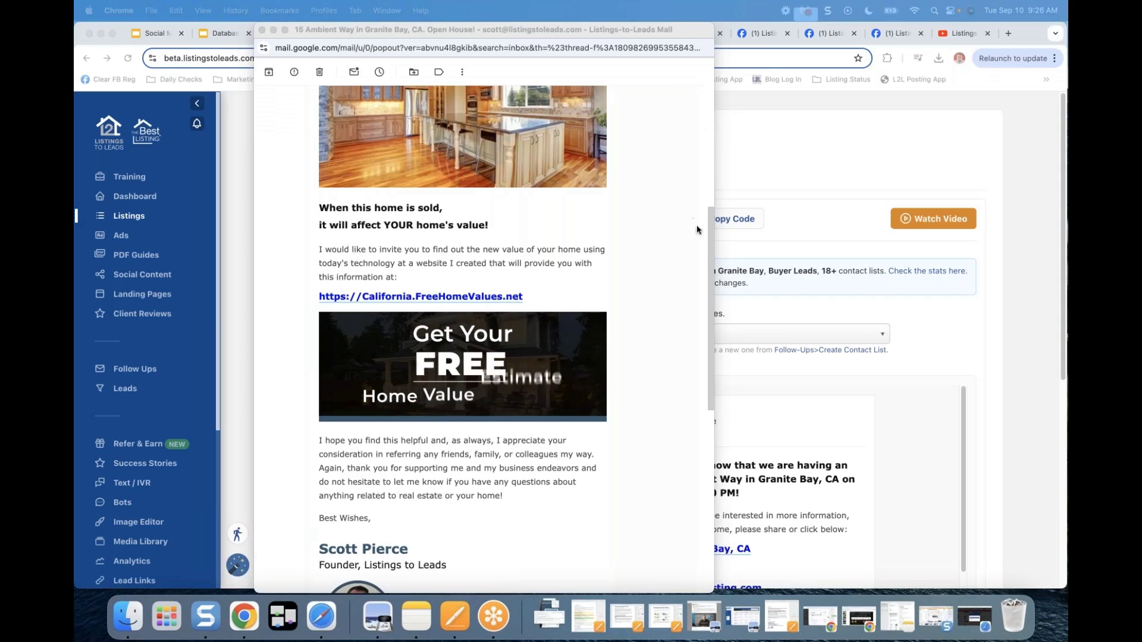
click(715, 306)
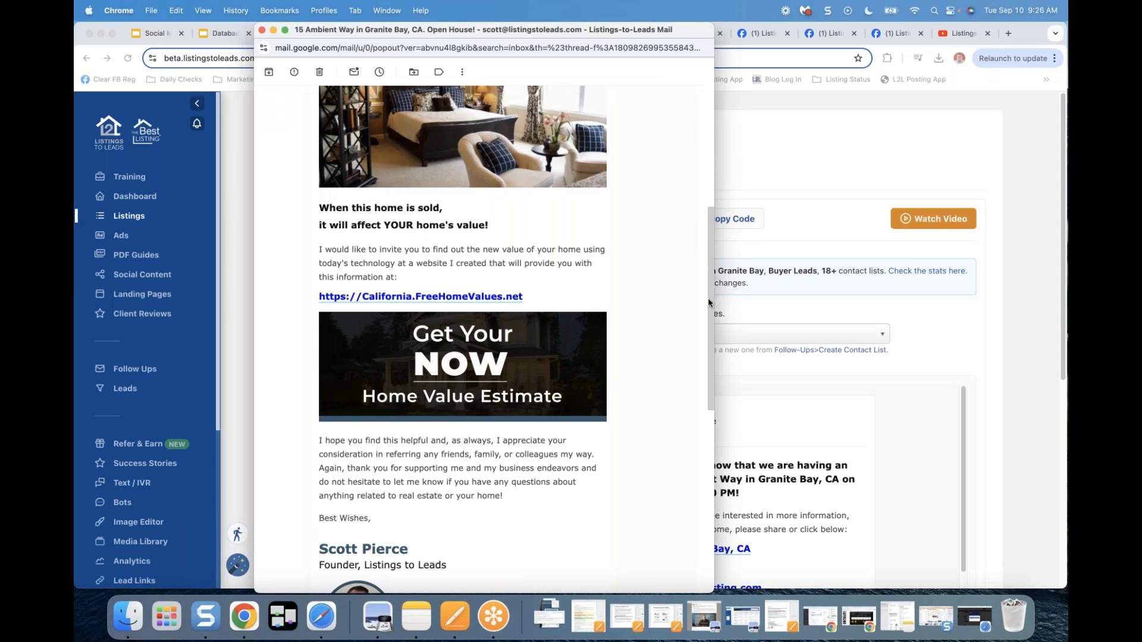
scroll(701, 444, down, 5)
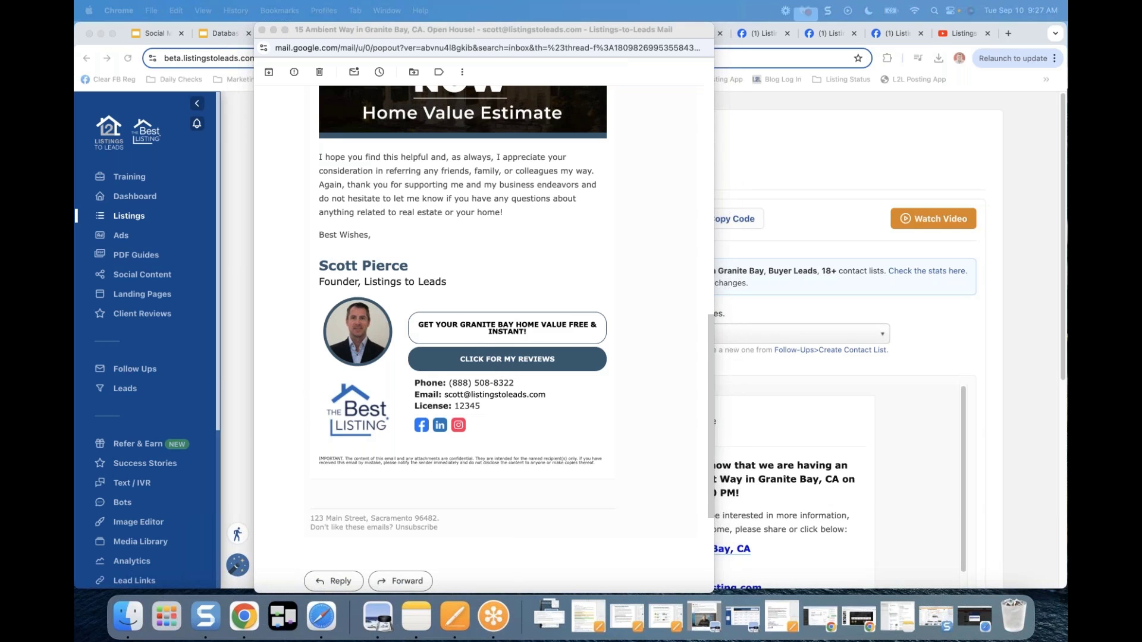
Step: Open the client reviews website from the email signature and browse its reviews and free guides for home owners
click(507, 359)
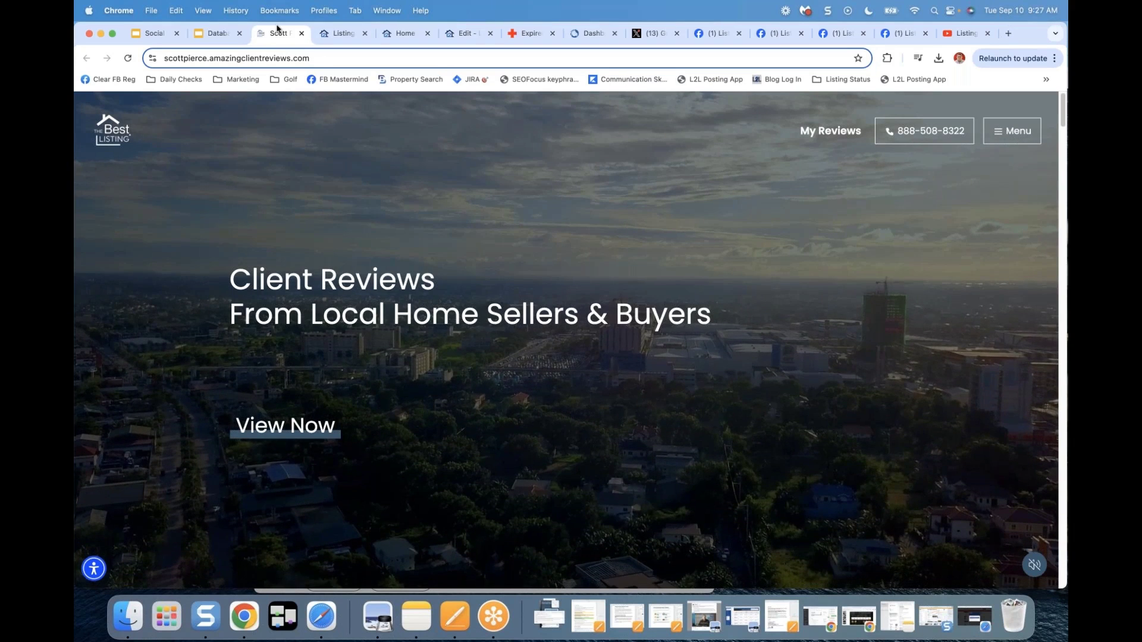
click(284, 426)
scroll(231, 392, down, 4)
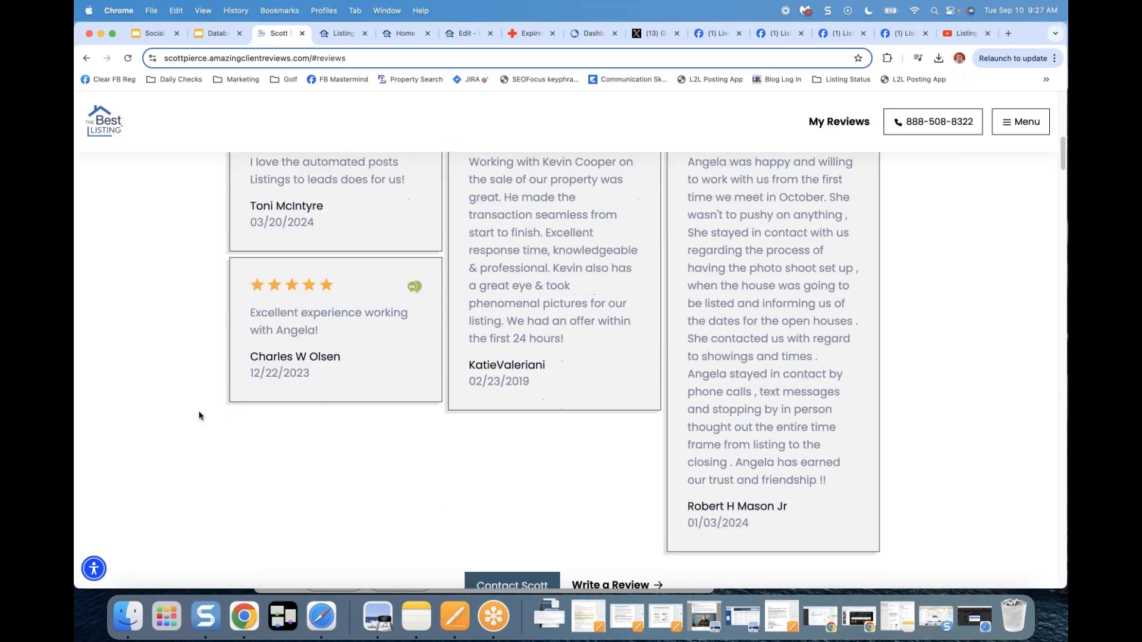
scroll(945, 265, down, 1)
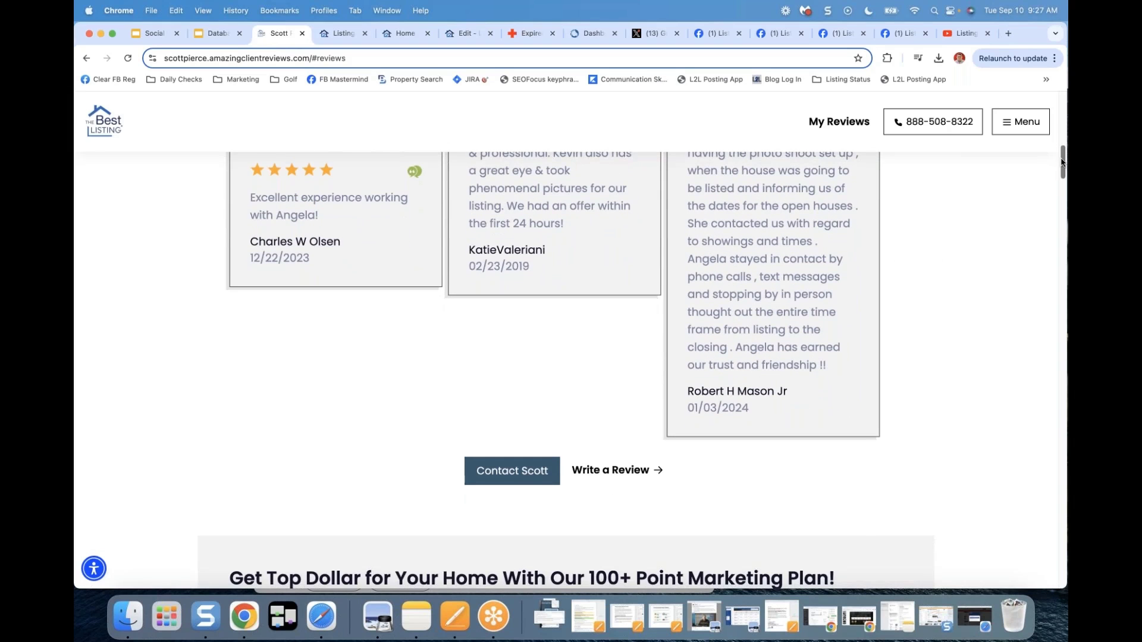
drag(1062, 162, 1060, 277)
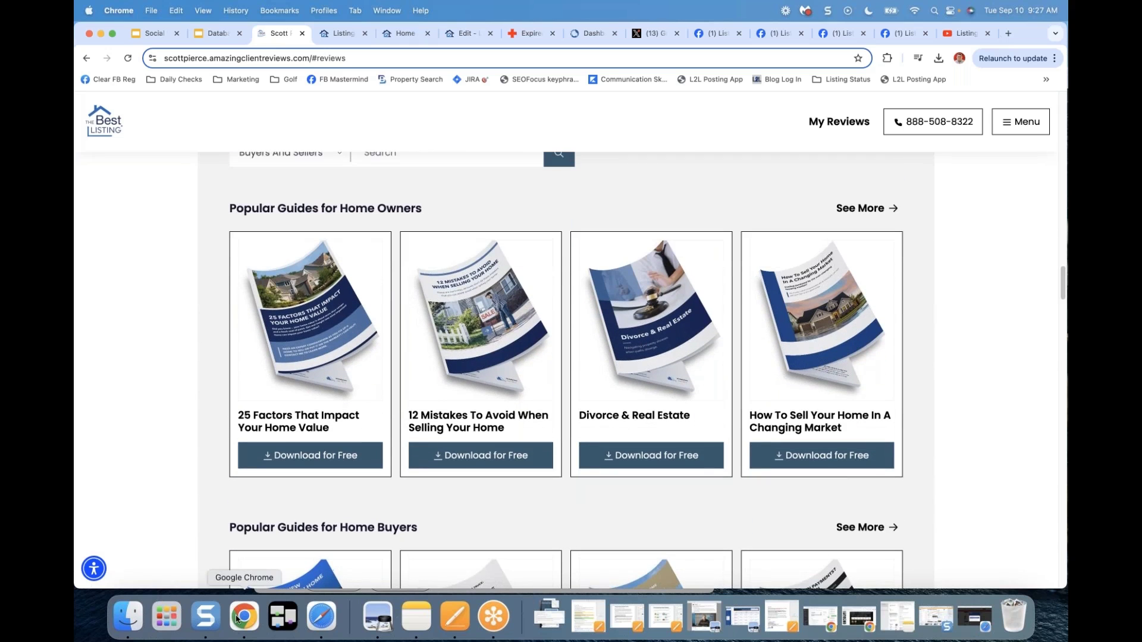
Step: Return to the open house test email, view it from its beginning and close its window
click(291, 621)
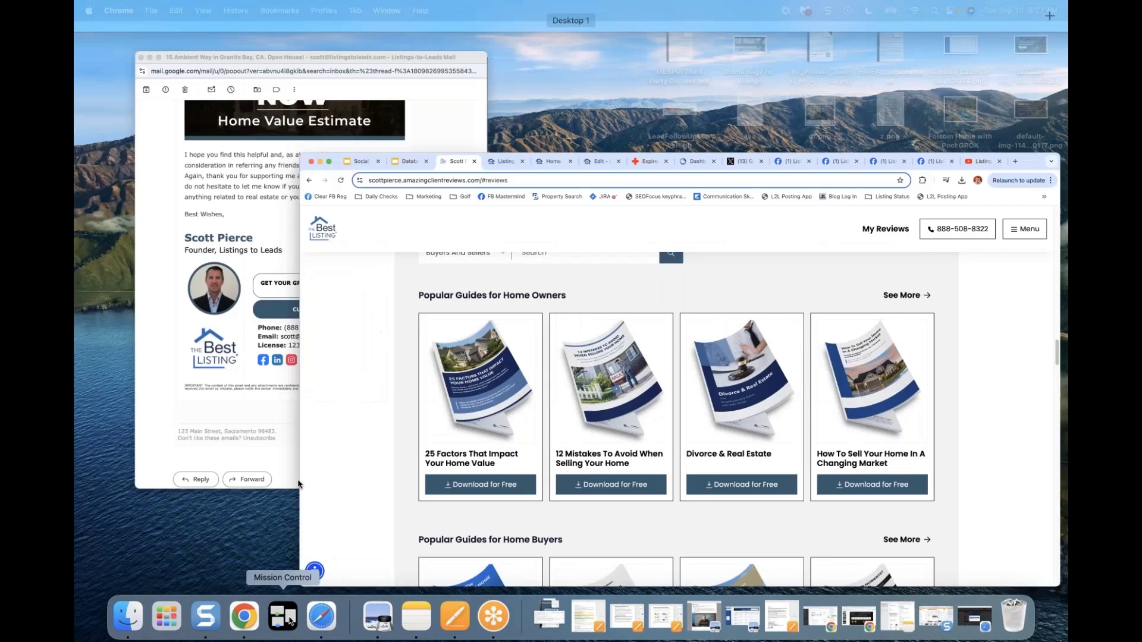
click(250, 237)
scroll(703, 345, up, 2)
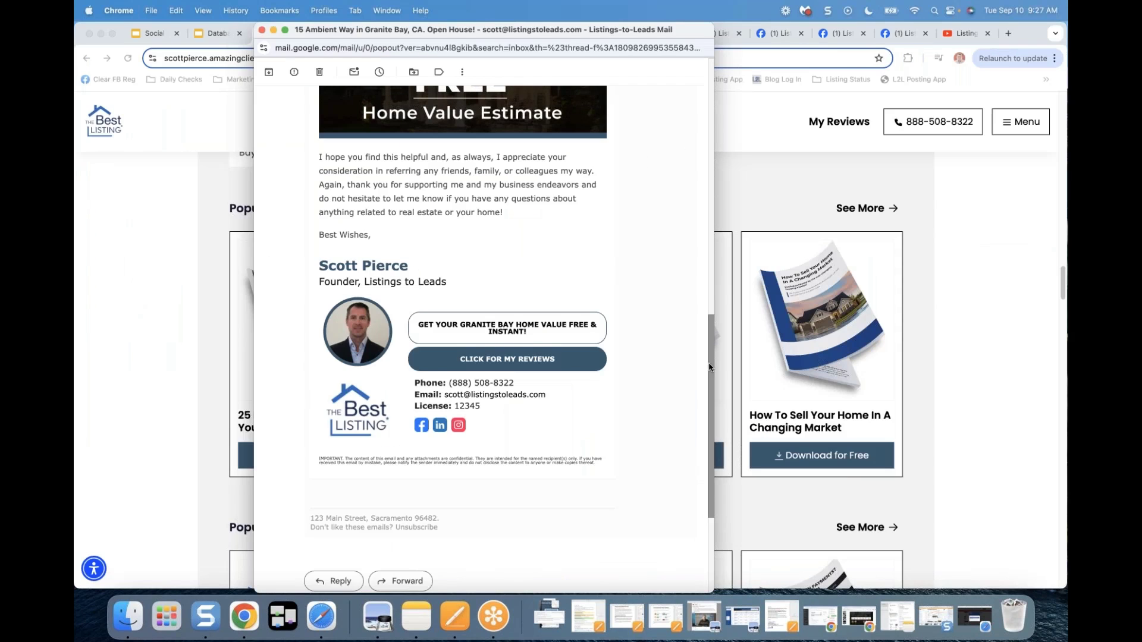
drag(708, 362, 709, 72)
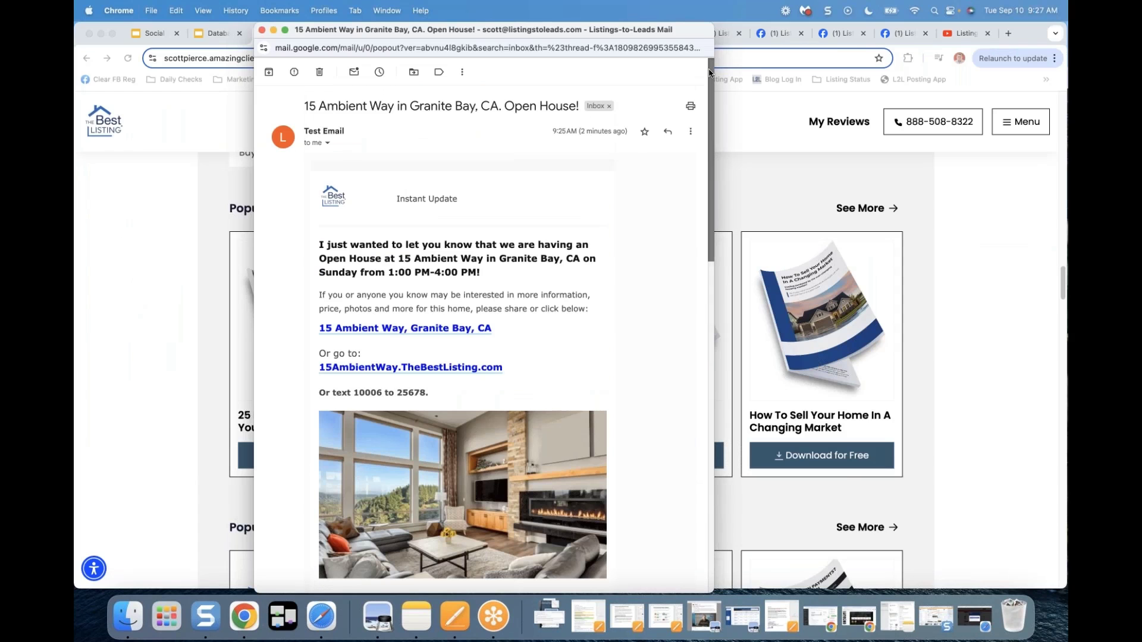
click(262, 30)
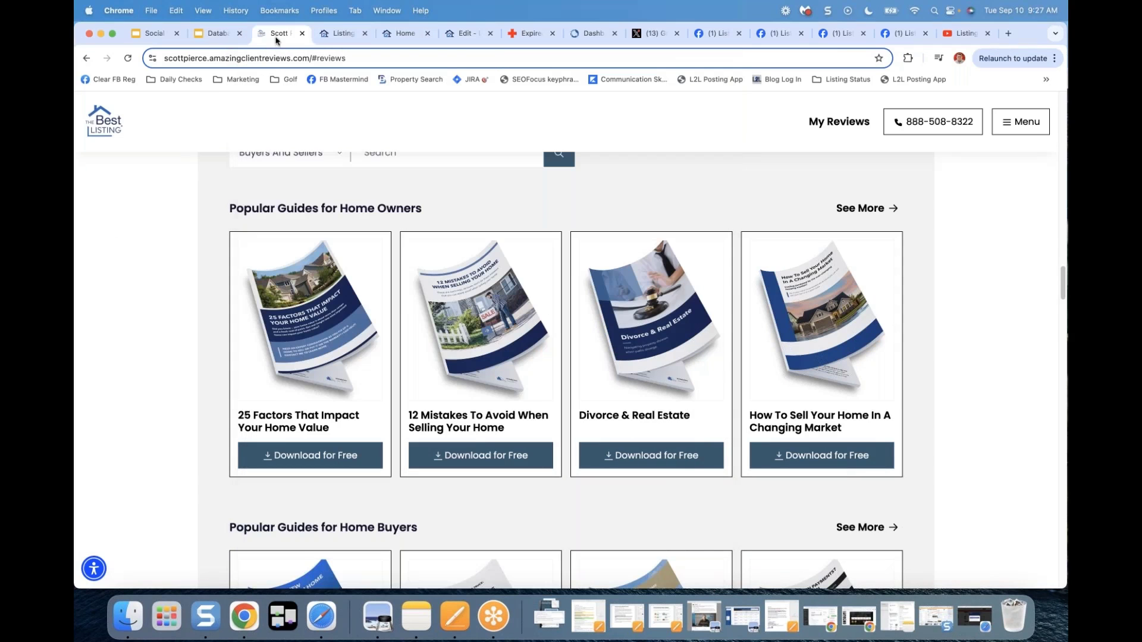
Step: Copy the code of the eFlyer for Your Database from the Granite Bay open house listing in Listings to Leads
click(394, 35)
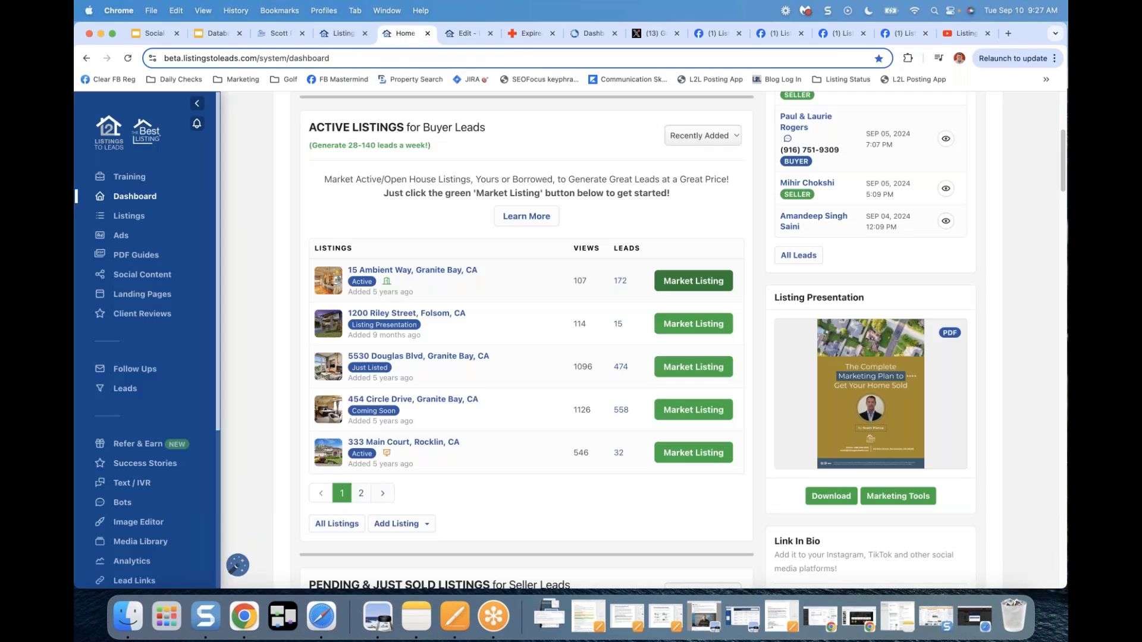
click(467, 33)
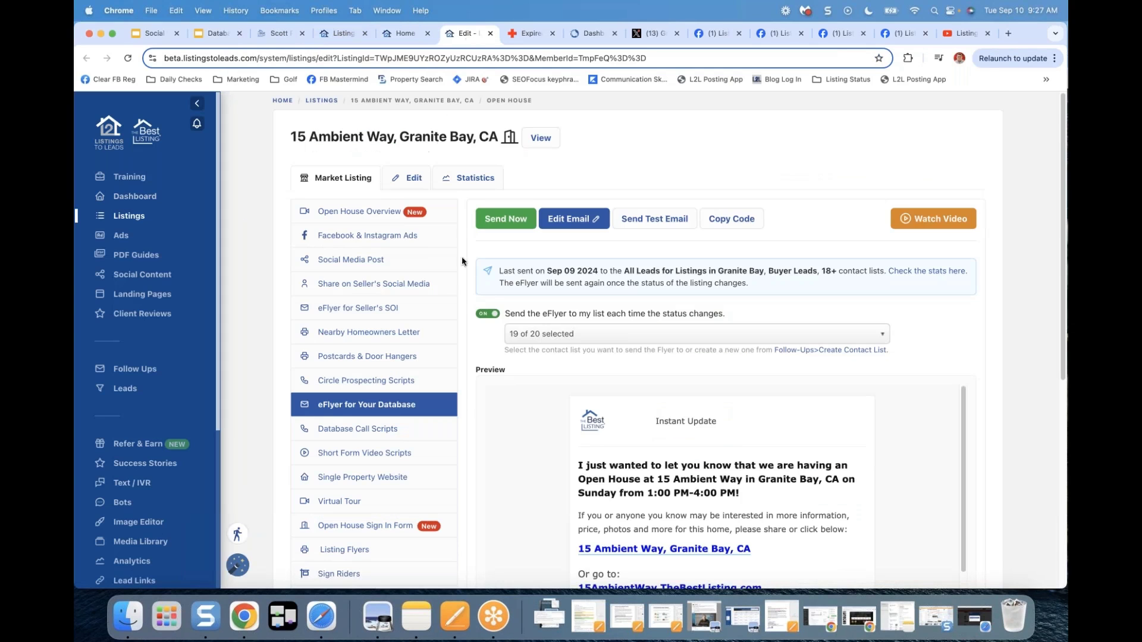
scroll(523, 250, down, 1)
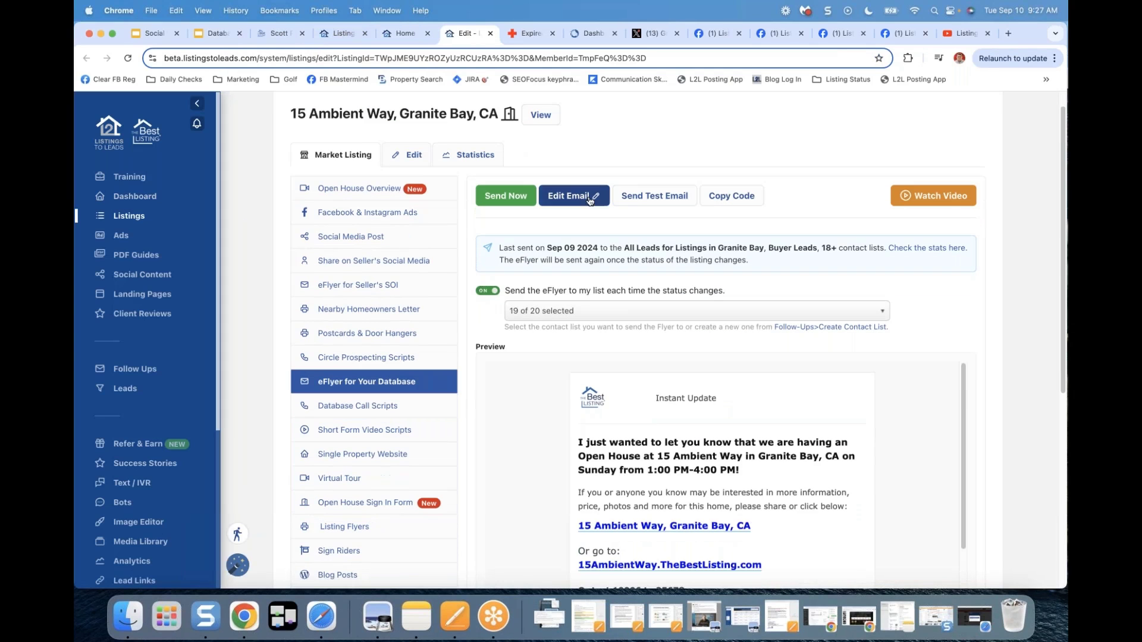
click(735, 201)
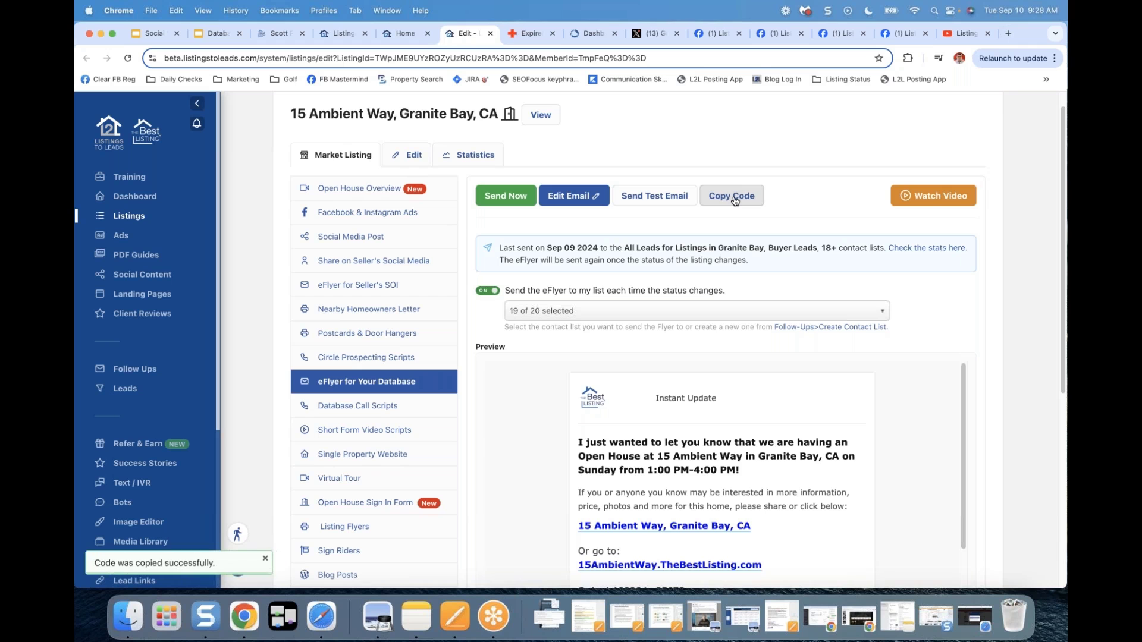
Step: Switch to LionDesk and start a bulk email to all contacts
click(591, 33)
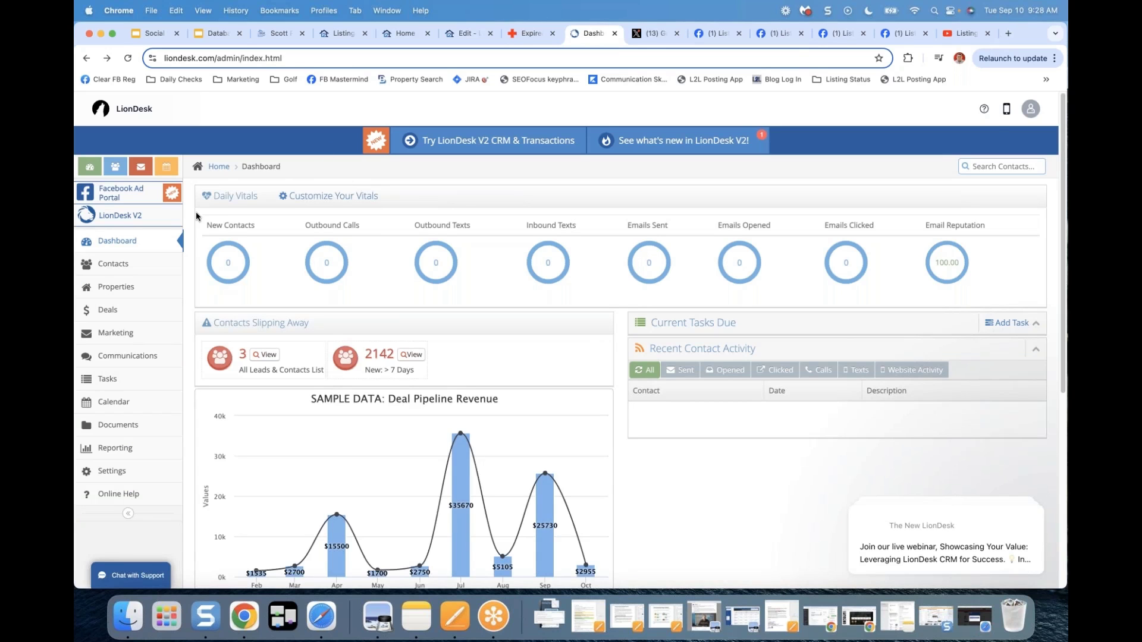
click(113, 265)
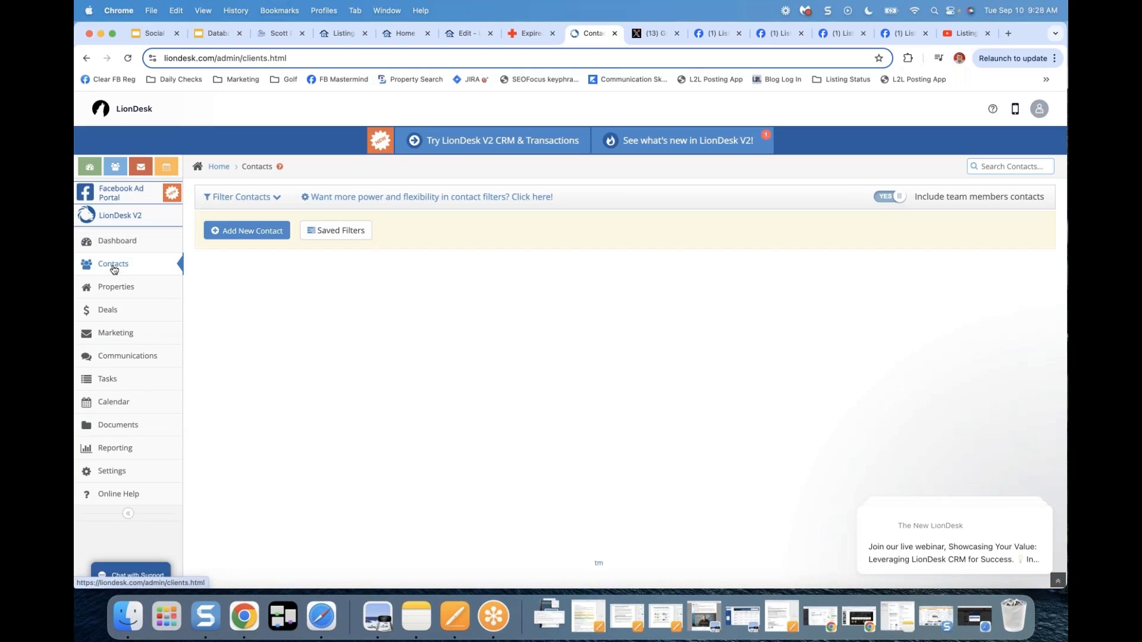
click(449, 232)
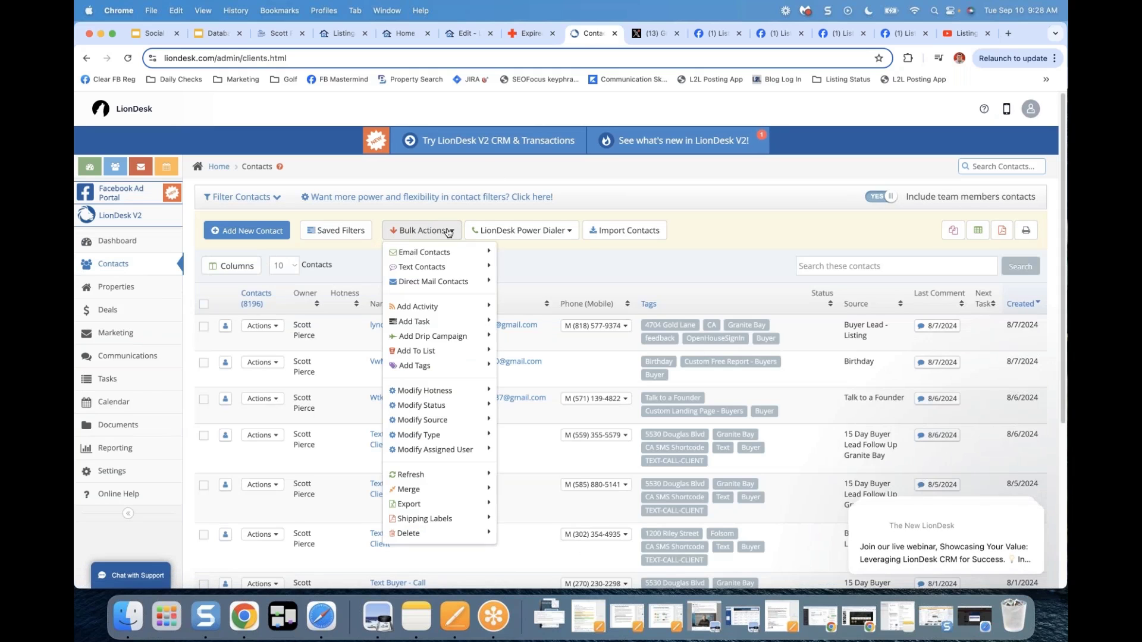
mouse_move(446, 253)
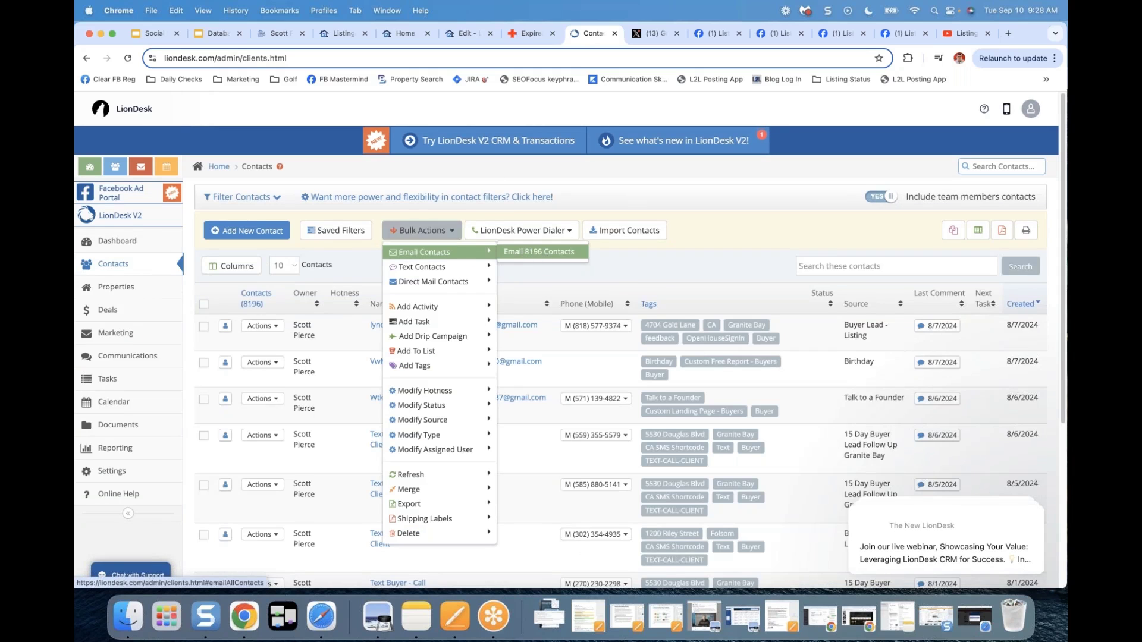
click(538, 252)
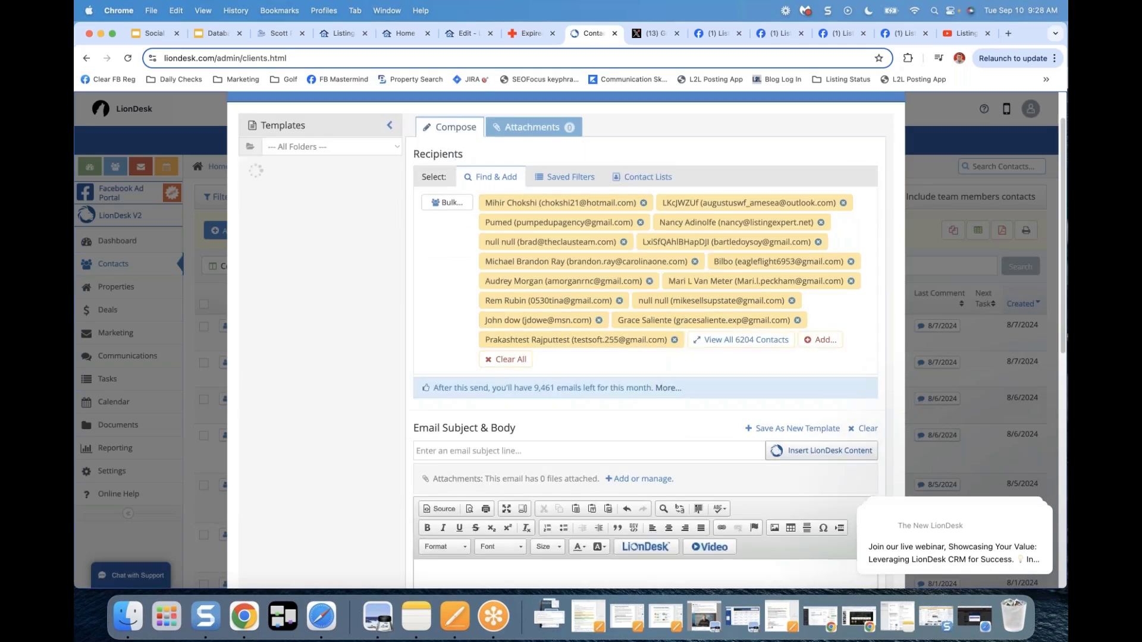
Step: Insert the copied eFlyer code into the email body as source code and apply it
scroll(556, 361, down, 10)
click(528, 379)
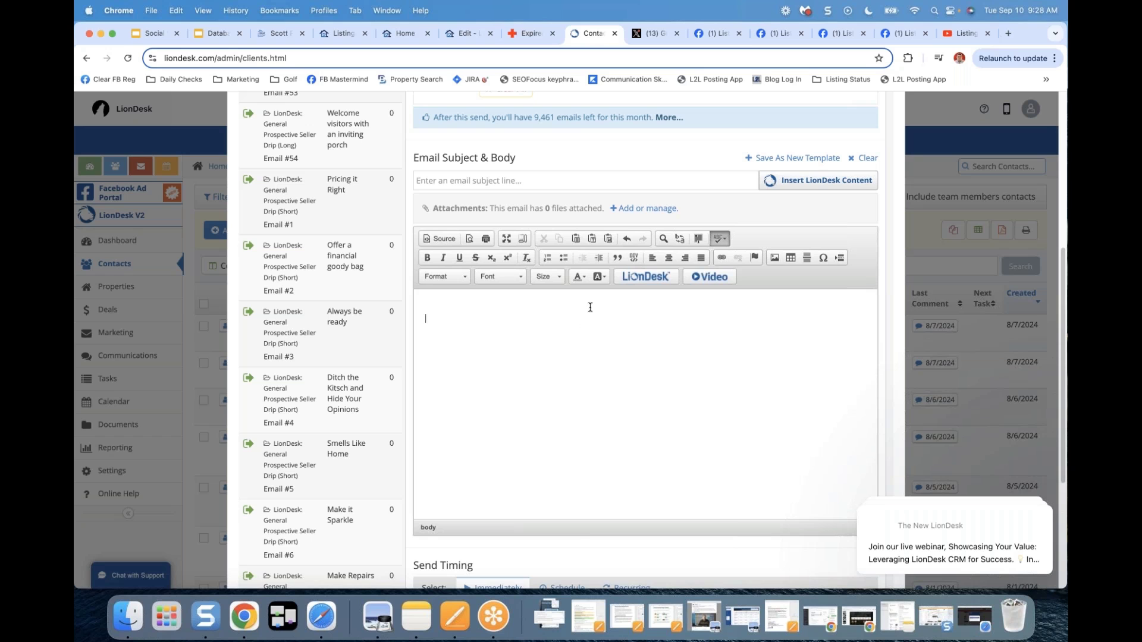
click(442, 240)
key(super+v)
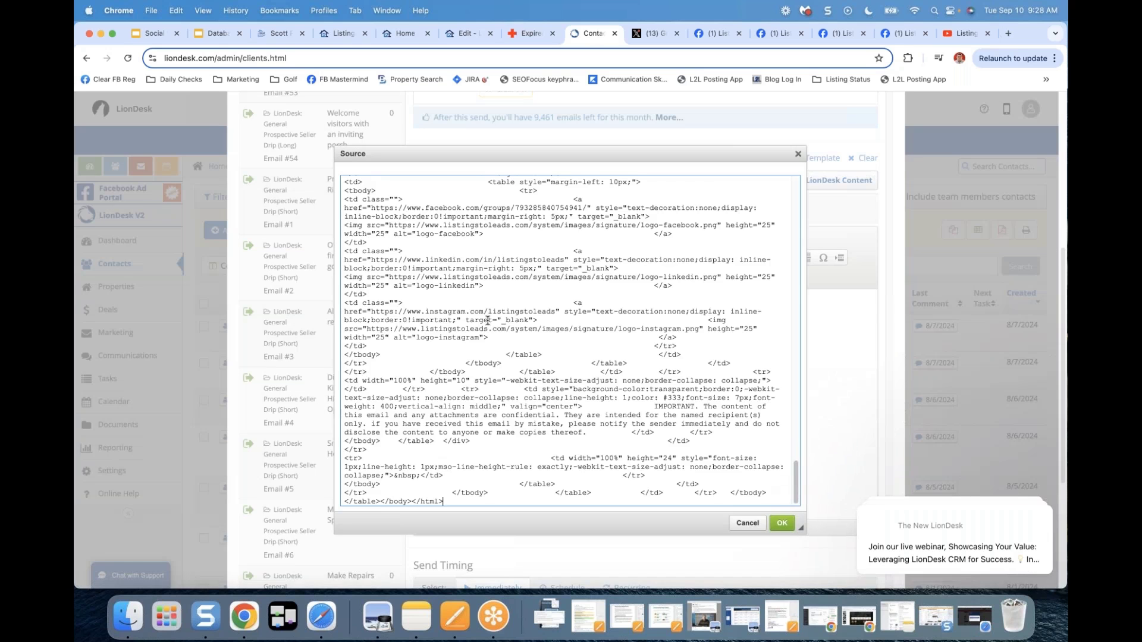
click(782, 523)
Step: Check the eFlyer in the email body and set the send timing to Schedule
drag(873, 320, 866, 424)
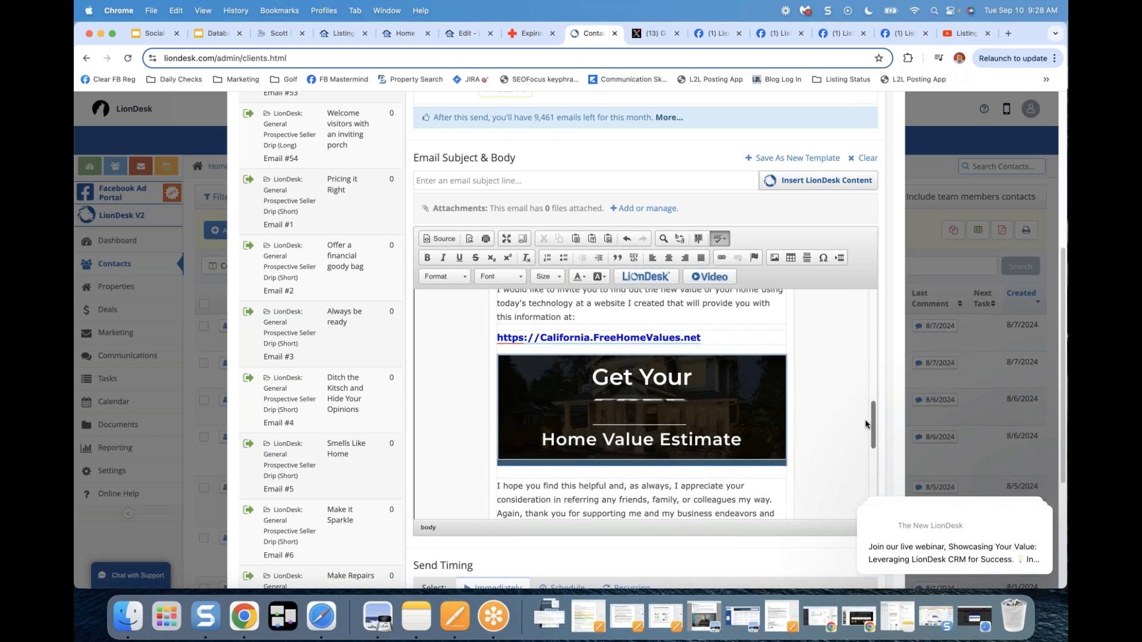
mouse_move(867, 424)
mouse_down()
mouse_move(873, 491)
mouse_move(872, 122)
mouse_up()
scroll(524, 466, down, 5)
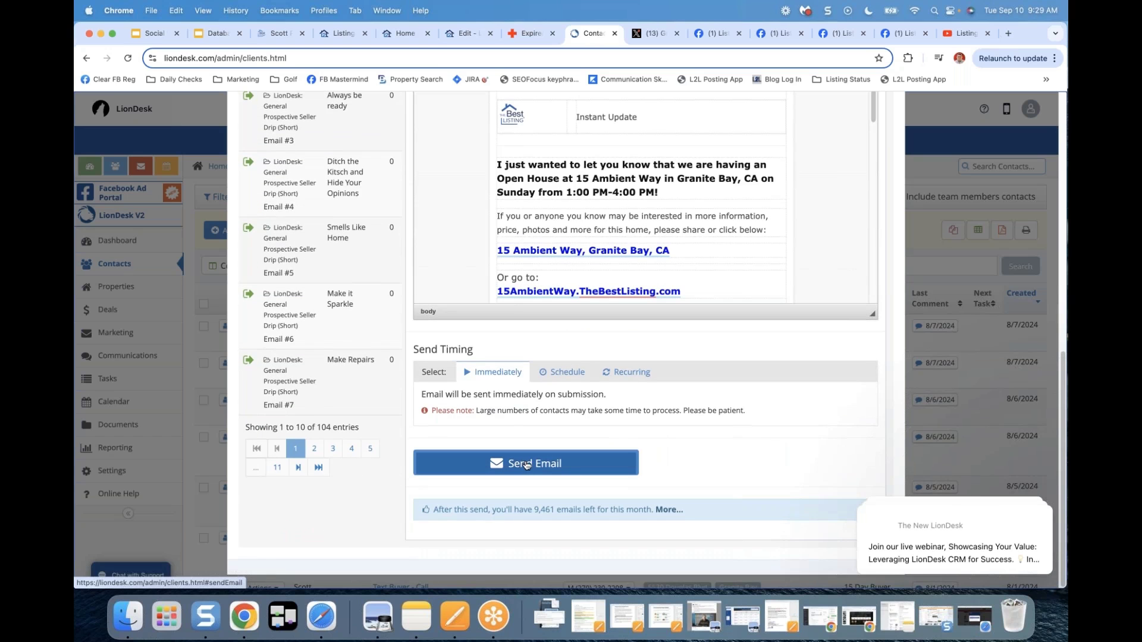
click(565, 374)
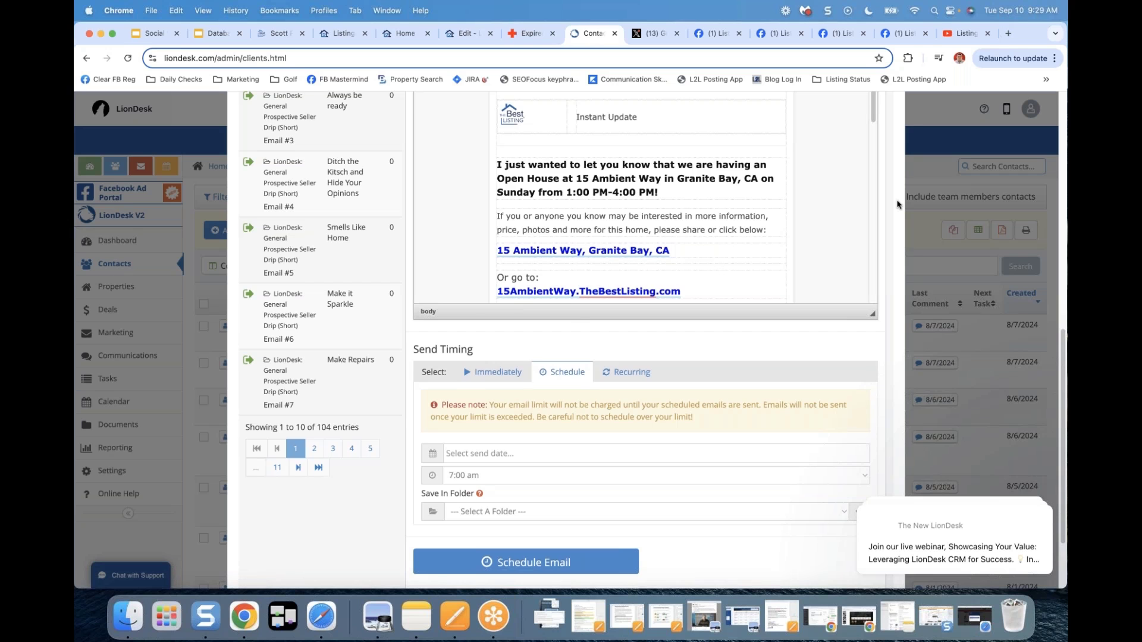
Step: Examine the eFlyer's listing links and its "text 10006 to 25678" line, along with the email's scheduling options
scroll(897, 204, up, 2)
scroll(877, 210, down, 2)
scroll(877, 210, down, 4)
drag(875, 236, 874, 203)
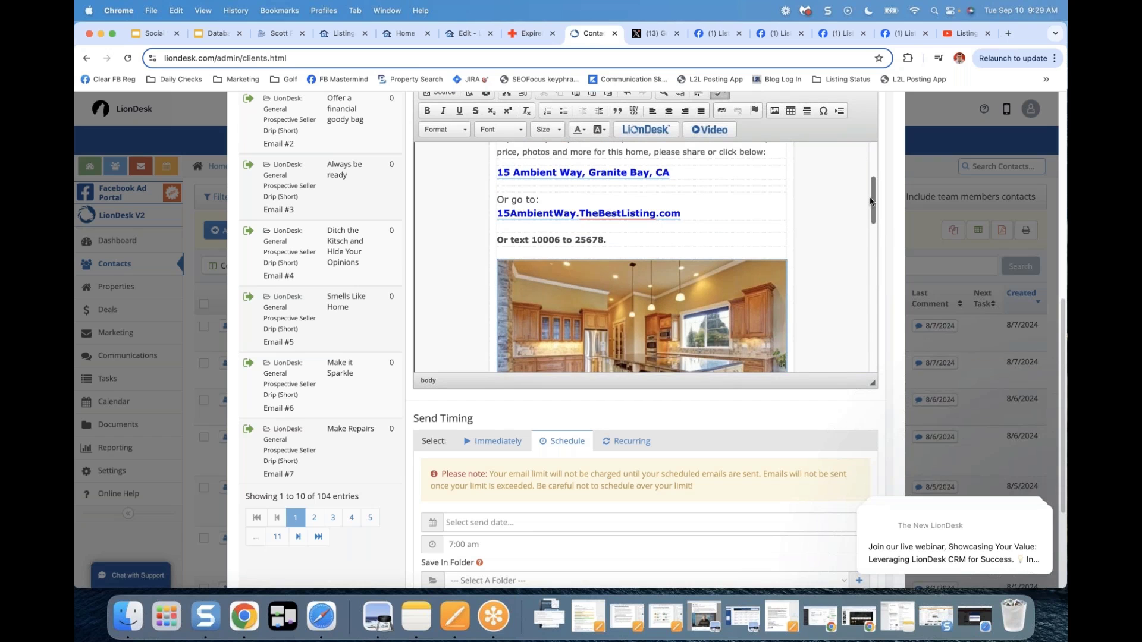
drag(509, 240, 607, 240)
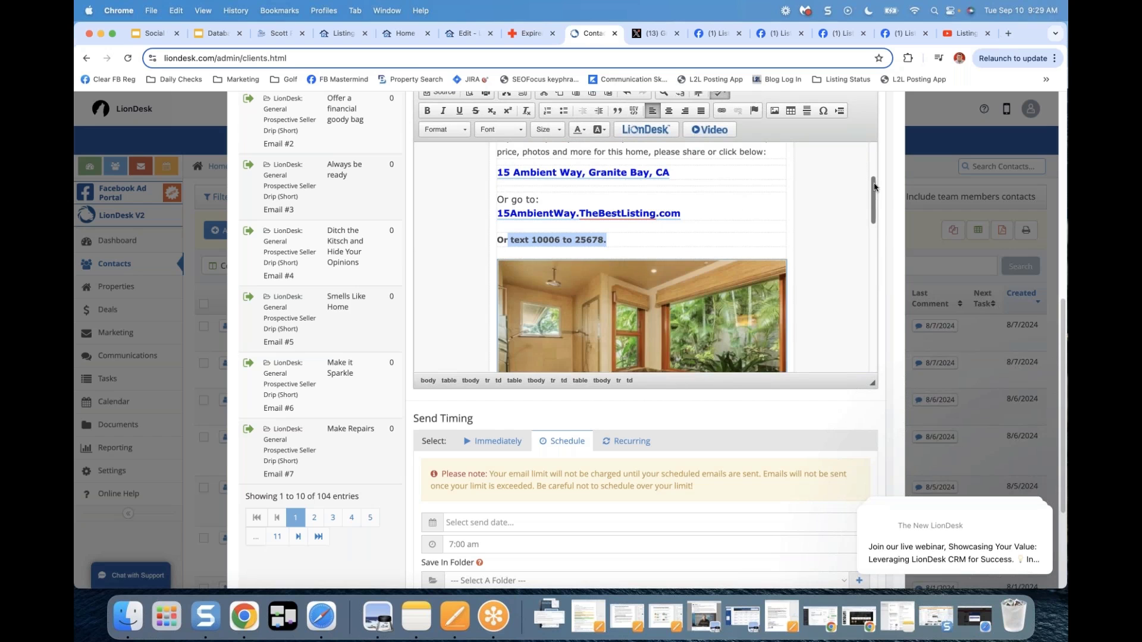
drag(874, 202, 878, 177)
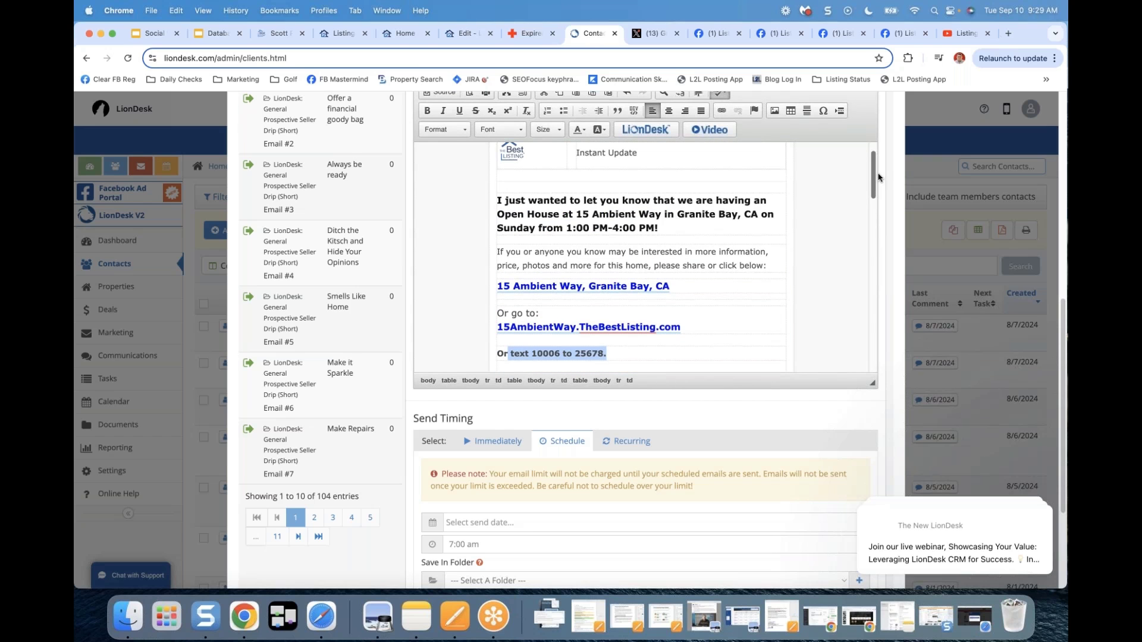
scroll(878, 177, down, 3)
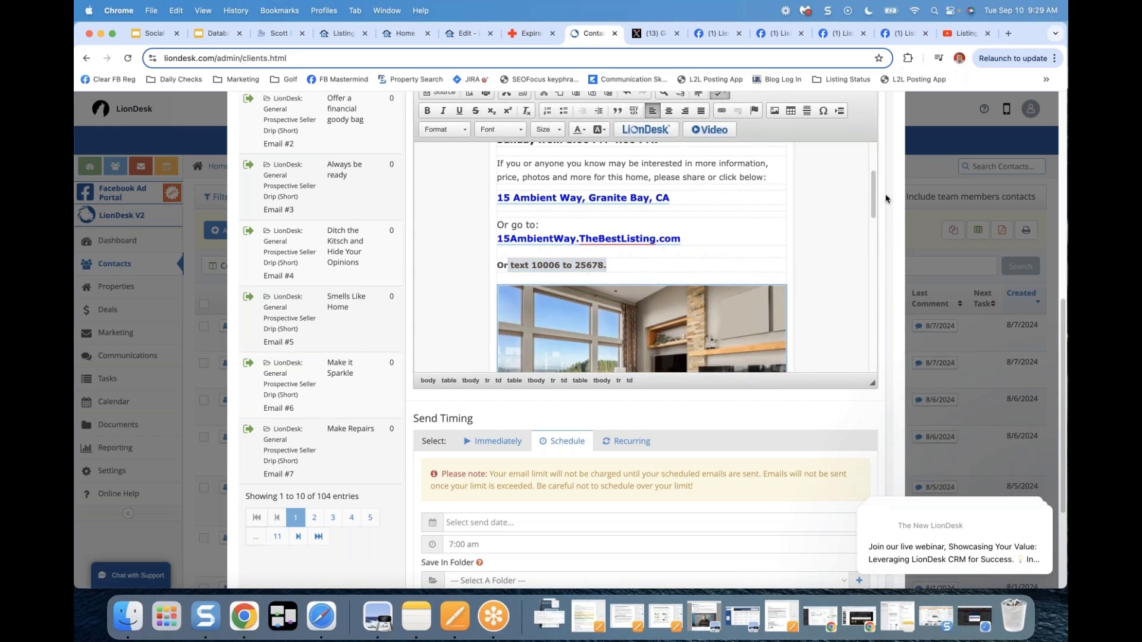
scroll(887, 224, down, 1)
scroll(887, 224, down, 5)
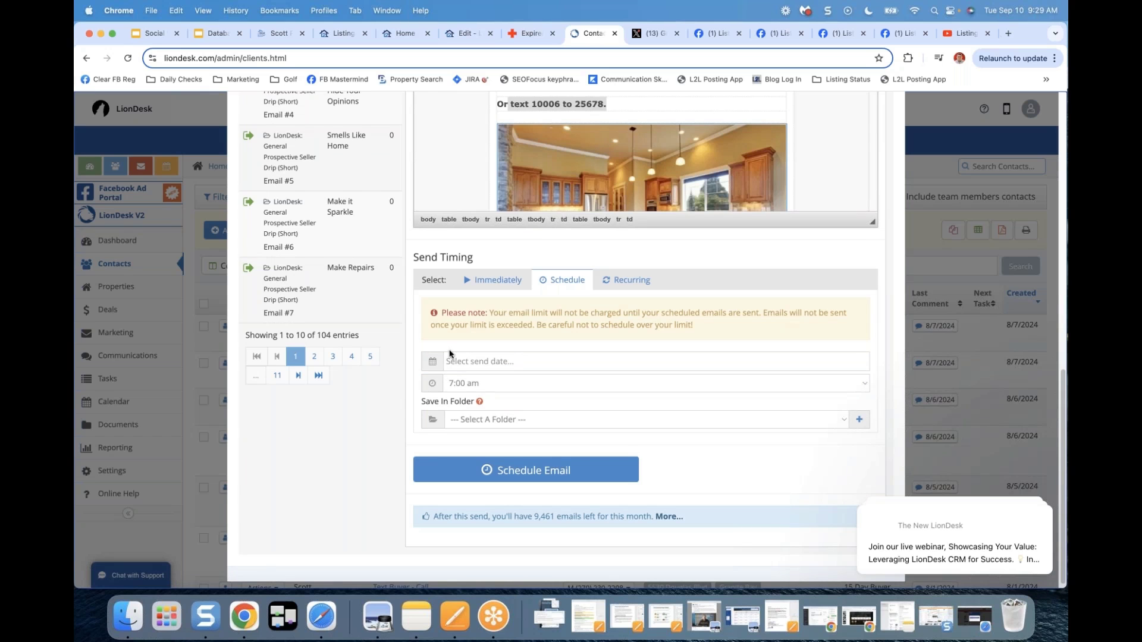
Step: Switch to Listings to Leads and compare the listing's Database Call Scripts for eFlyer sent and not sent
click(469, 35)
click(318, 415)
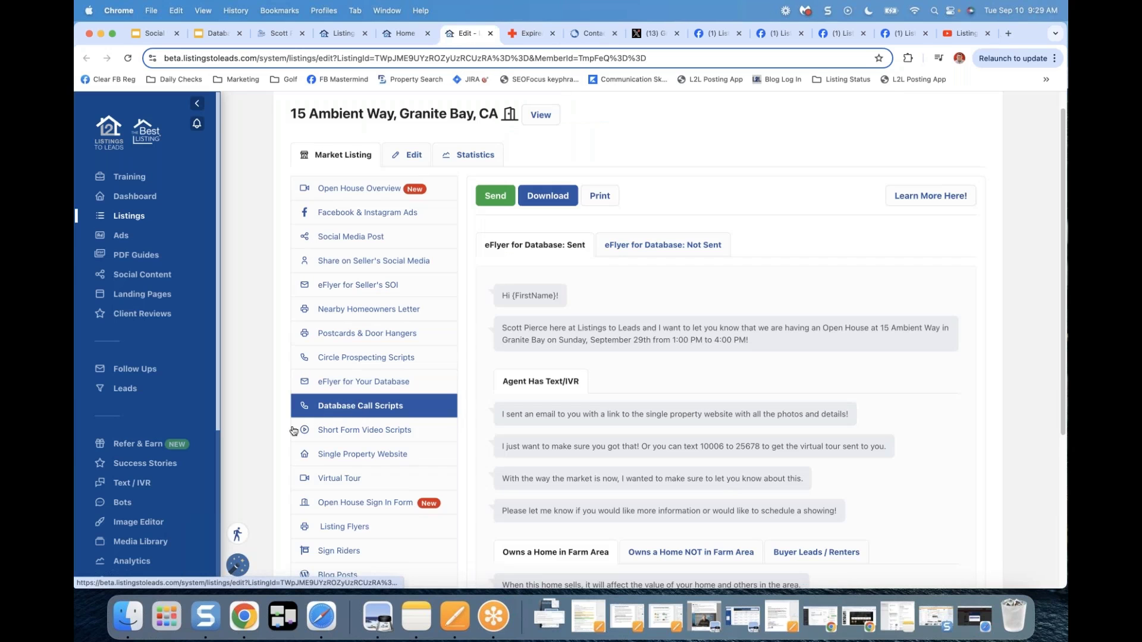
scroll(483, 364, down, 3)
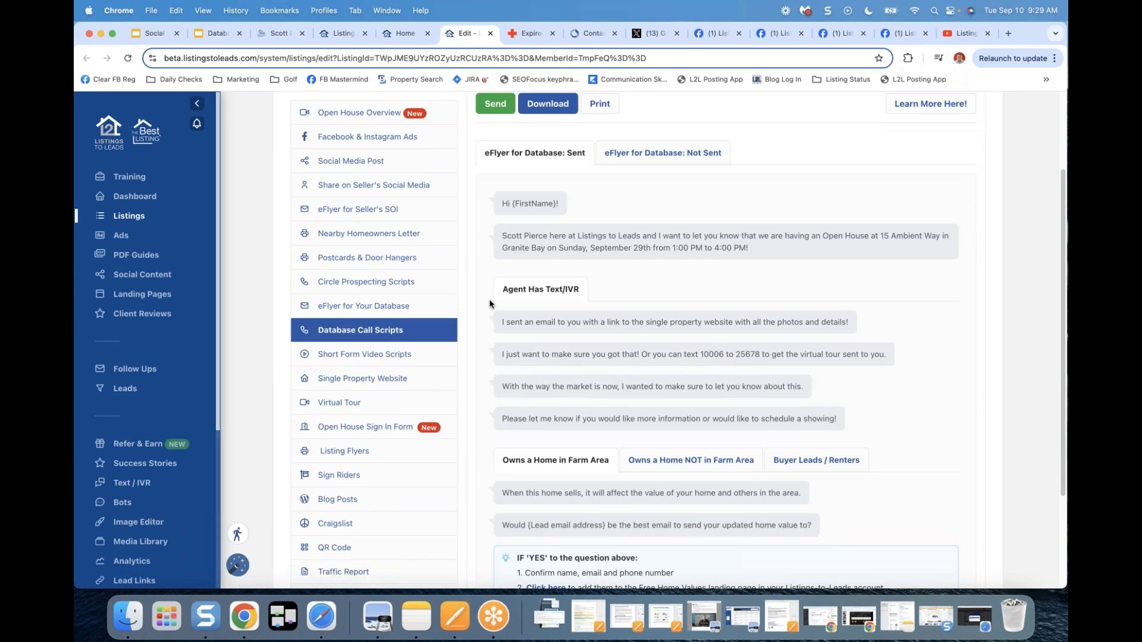
scroll(490, 304, down, 1)
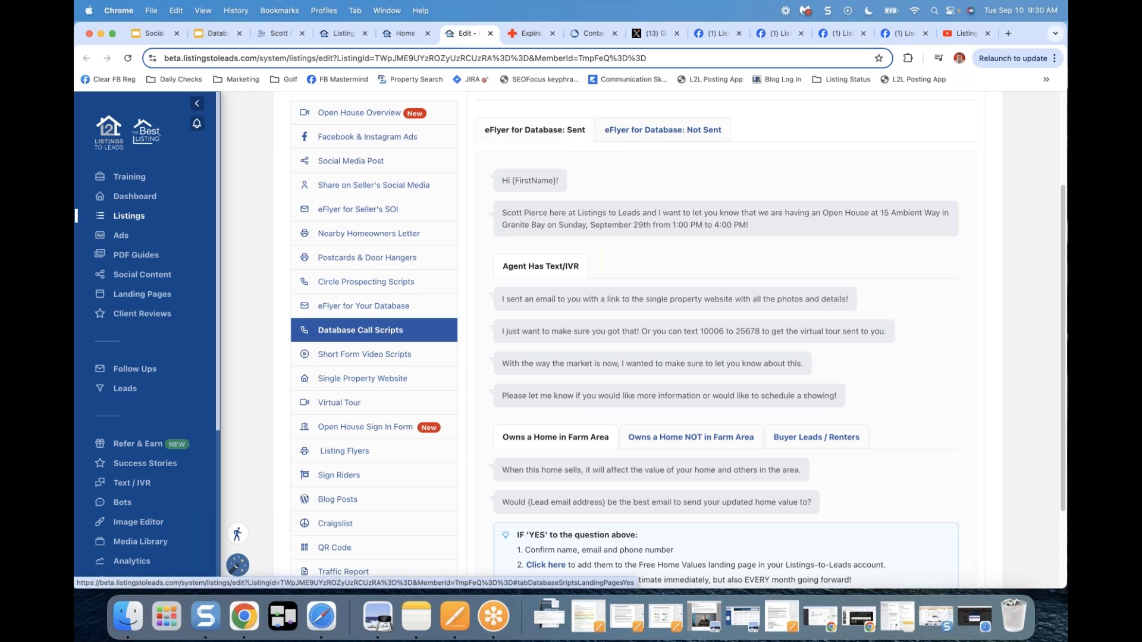
click(649, 141)
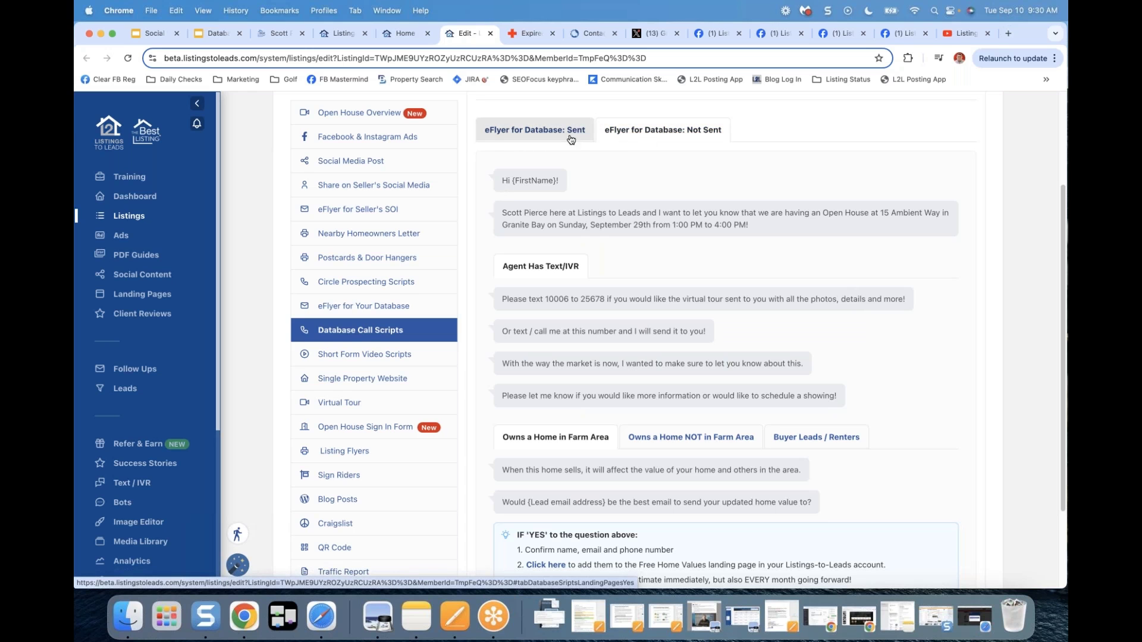
click(548, 137)
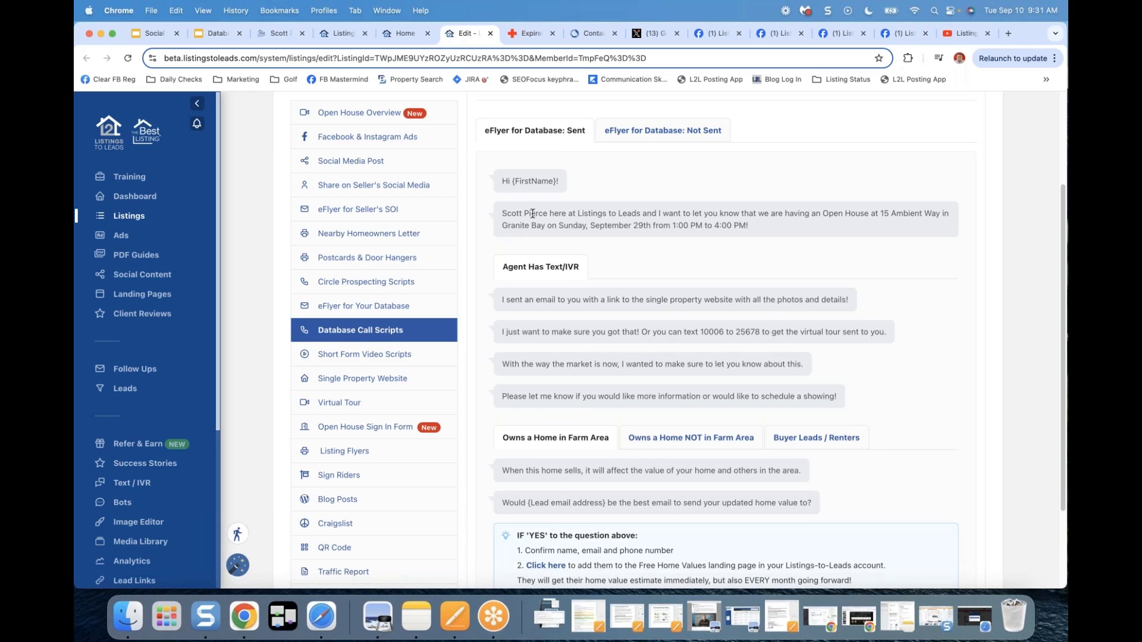
Step: Read the eFlyer-sent call script for database contacts who own a home in the farm area
scroll(532, 213, down, 3)
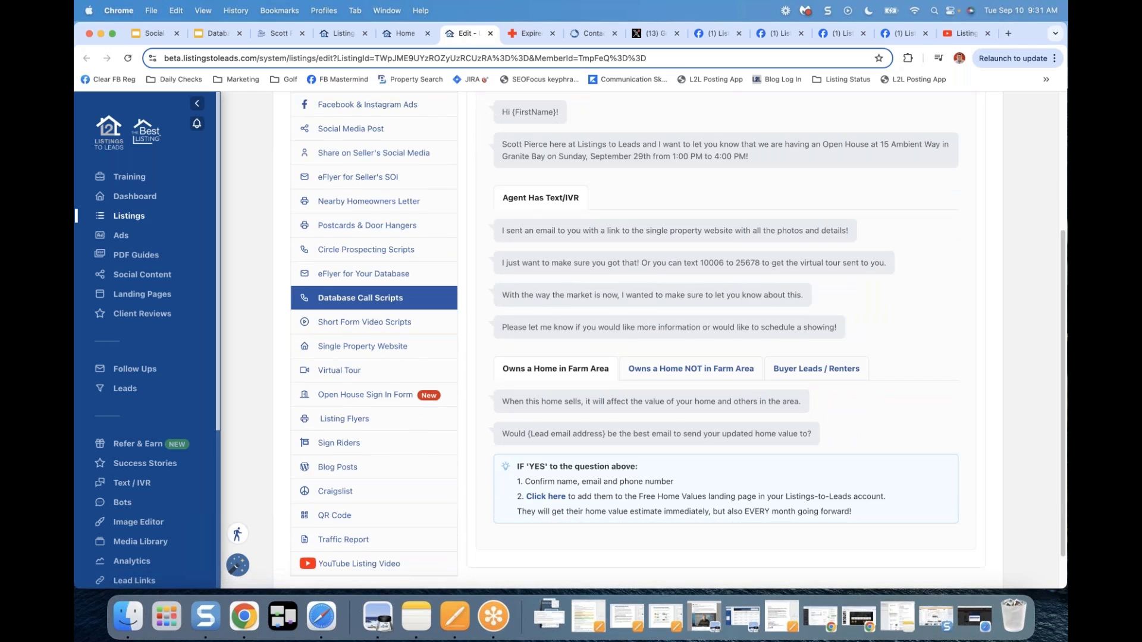
scroll(669, 340, down, 1)
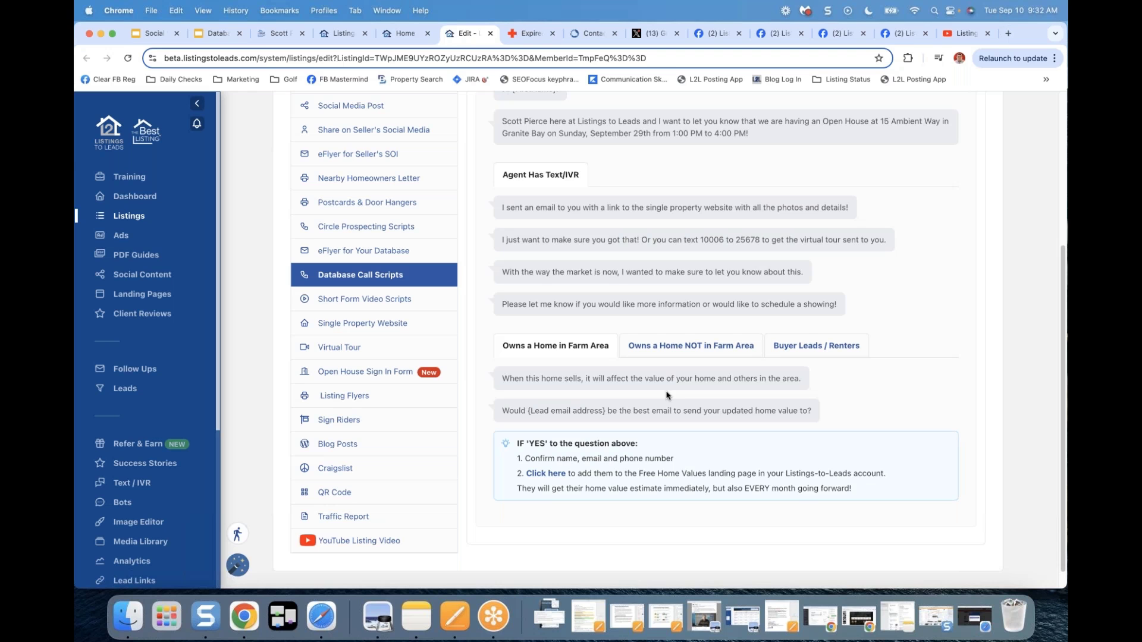
scroll(666, 395, up, 1)
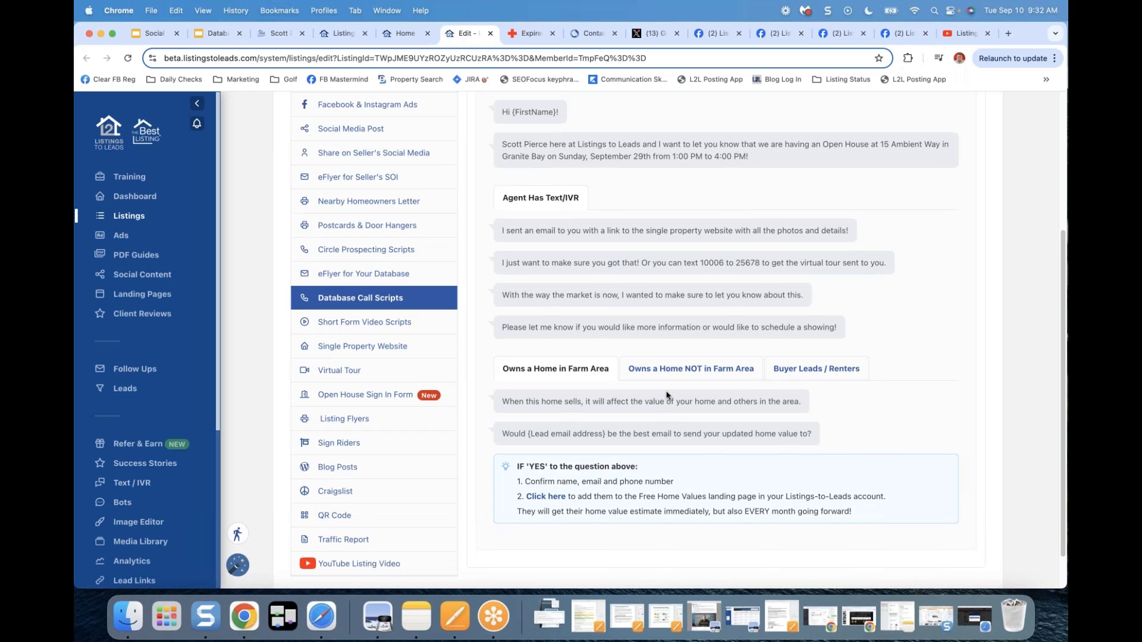
Step: Examine the call script variant for contacts who own a home not in the farm area, comparing it with the farm area variant
click(692, 373)
scroll(683, 357, down, 3)
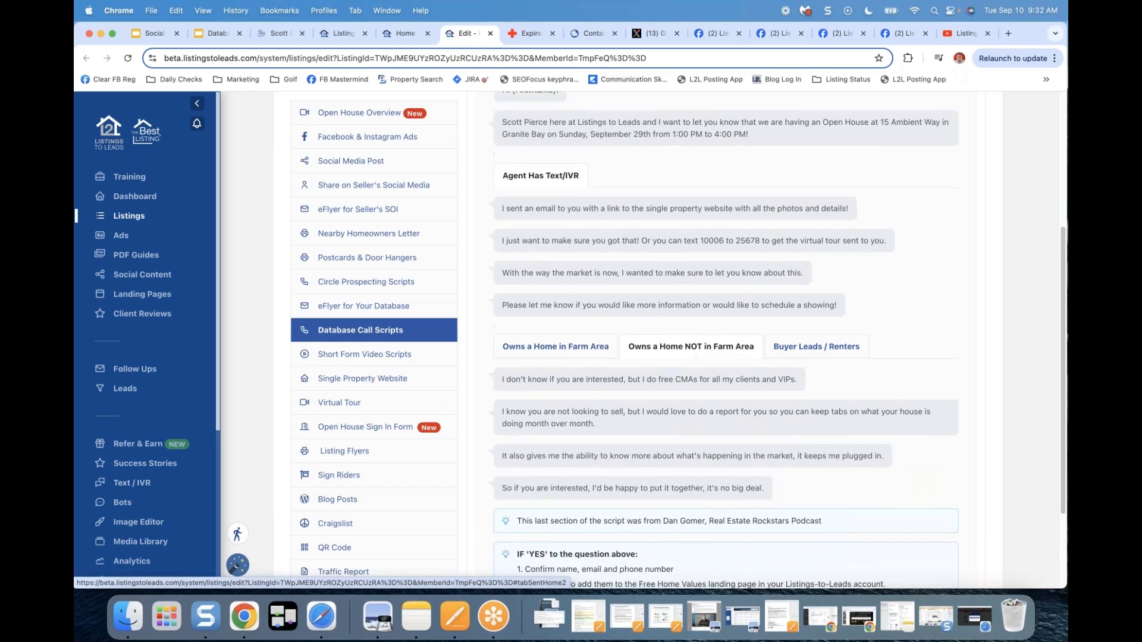
scroll(691, 280, down, 1)
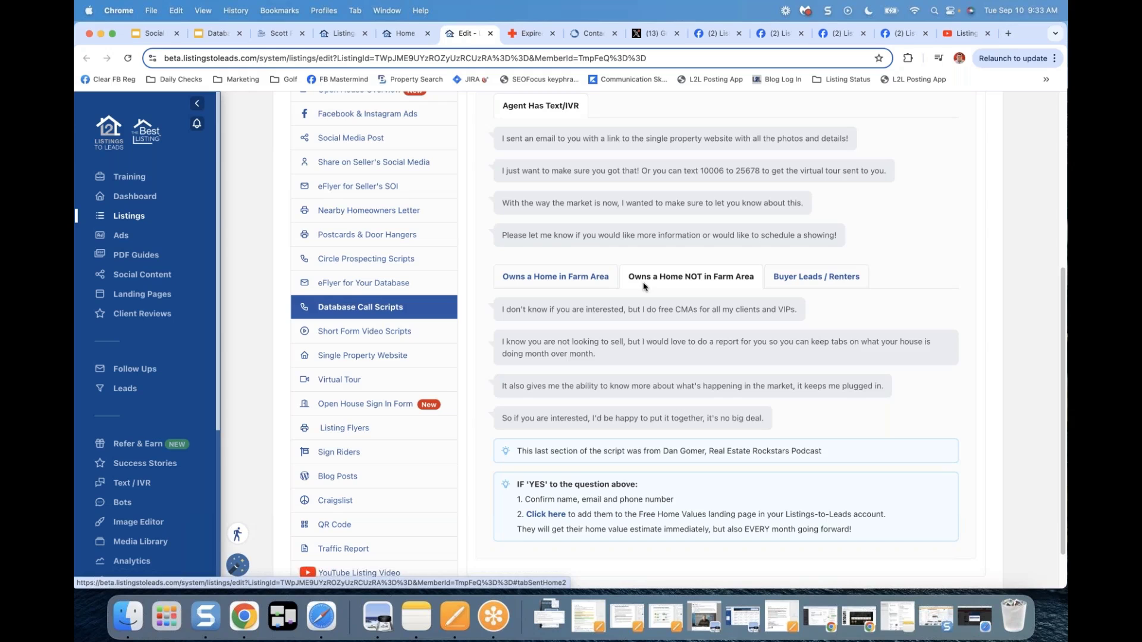
click(569, 291)
click(690, 323)
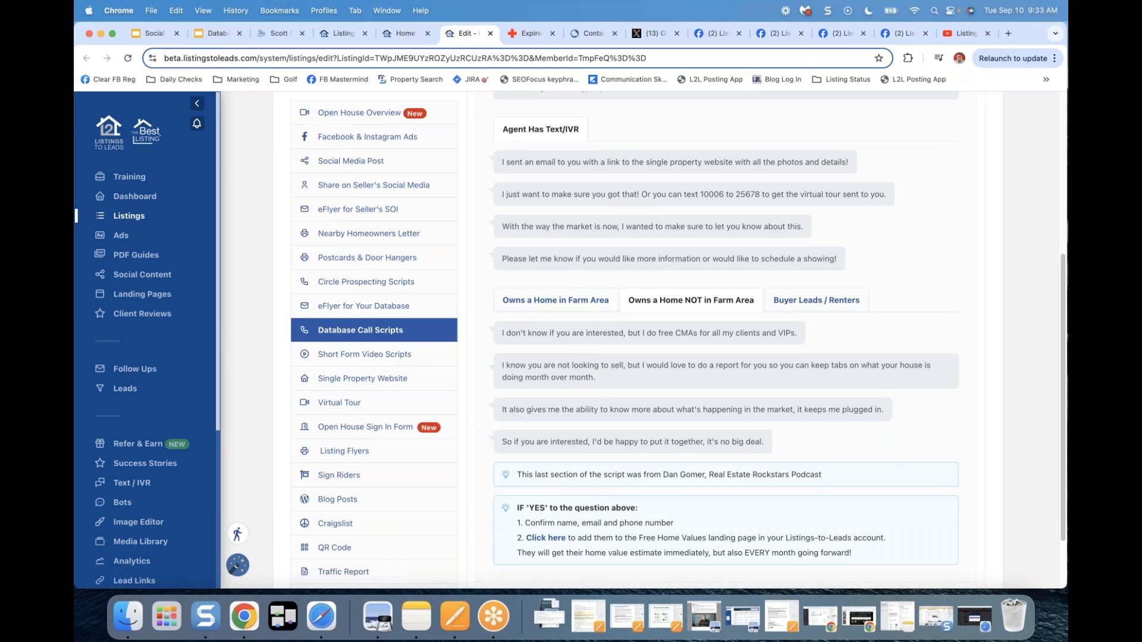
scroll(678, 336, down, 2)
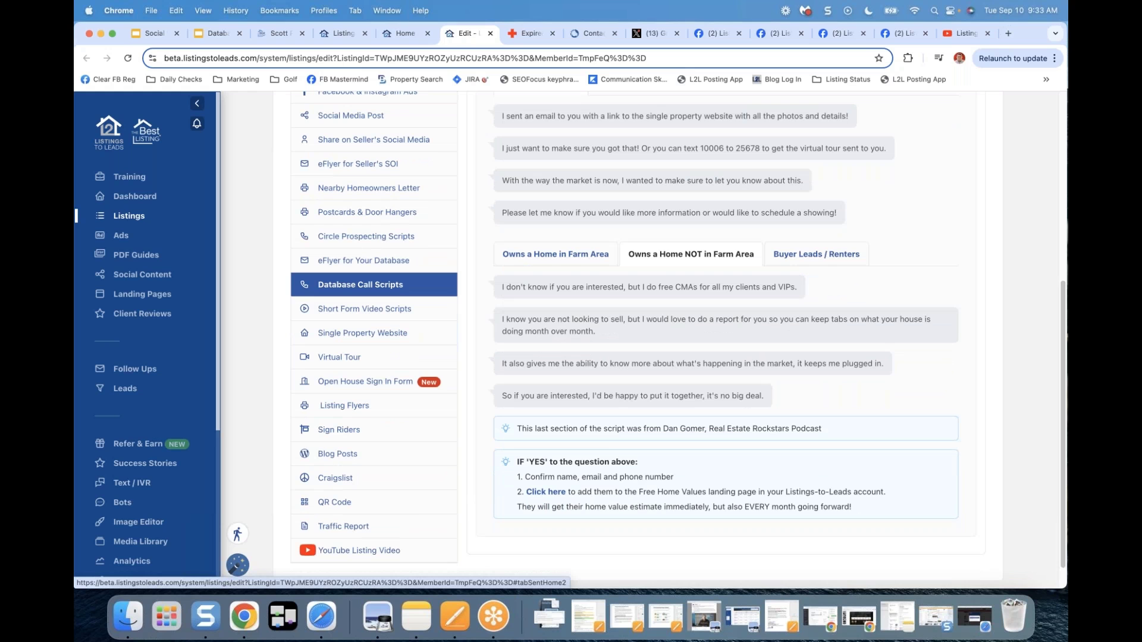
scroll(685, 334, up, 1)
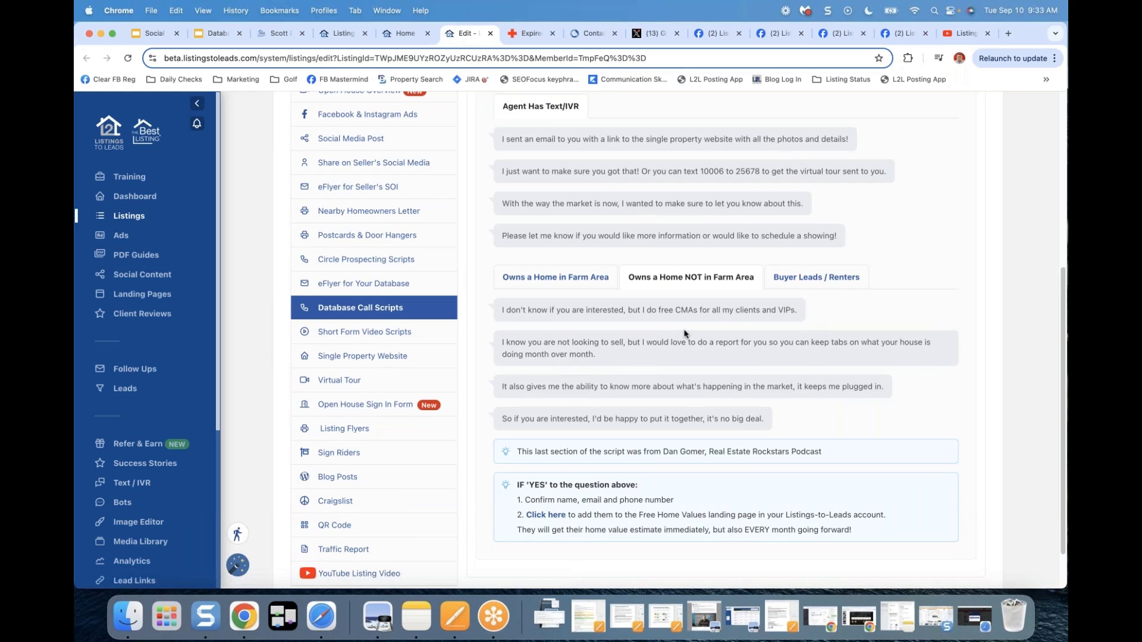
scroll(650, 355, up, 2)
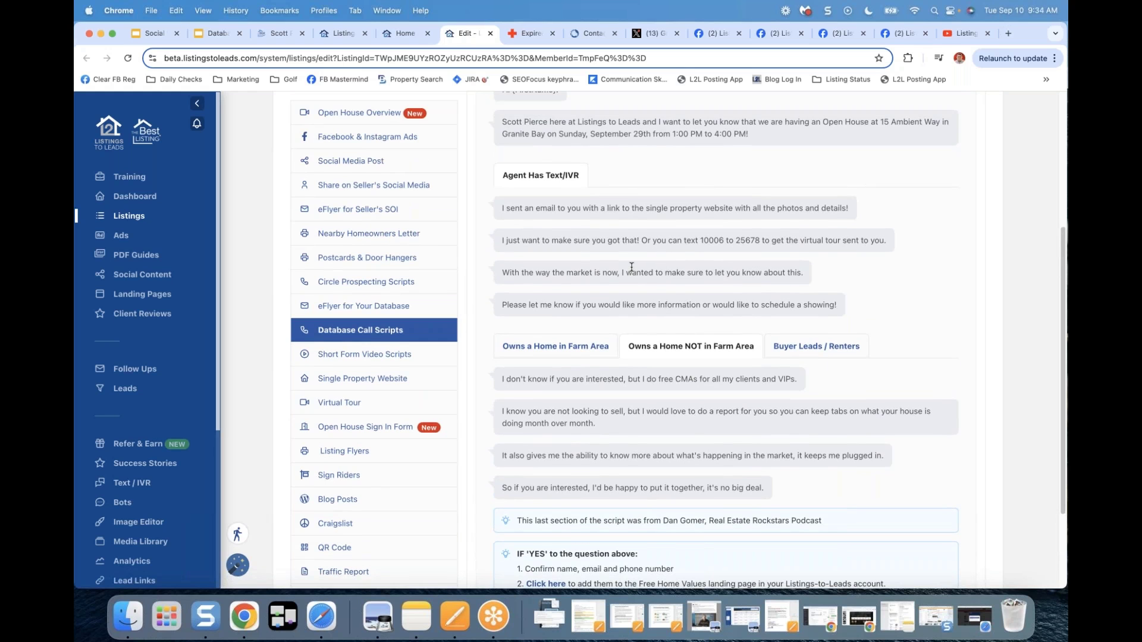
scroll(639, 245, up, 2)
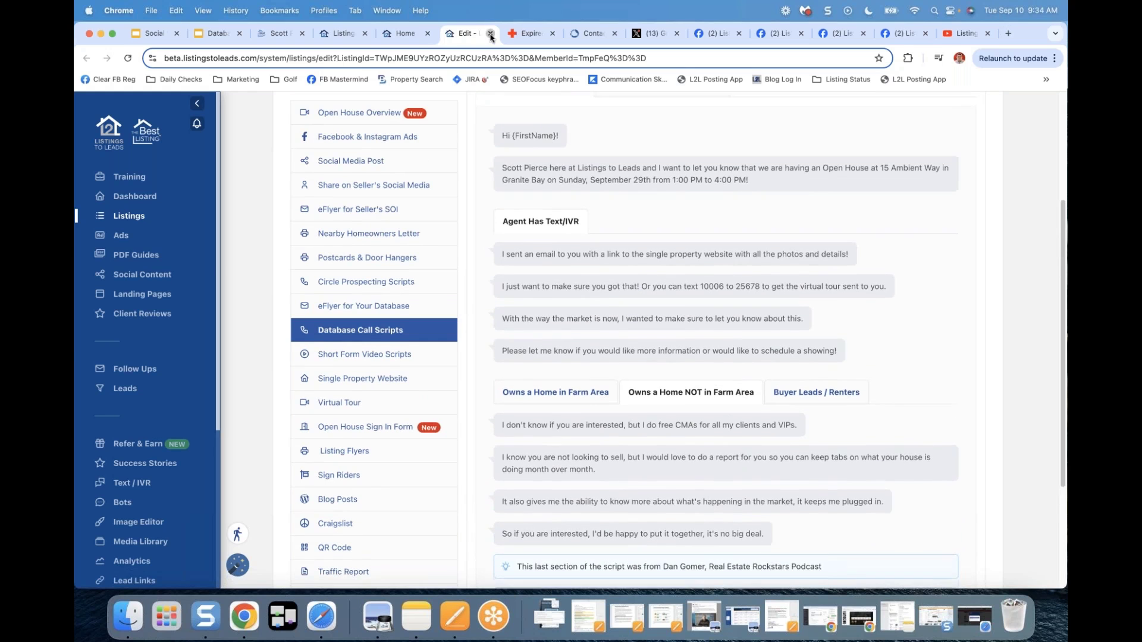
Step: Close the open house listing and open the eFlyer for Your Database of the first pending Maple Drive listing from the dashboard
key(super+w)
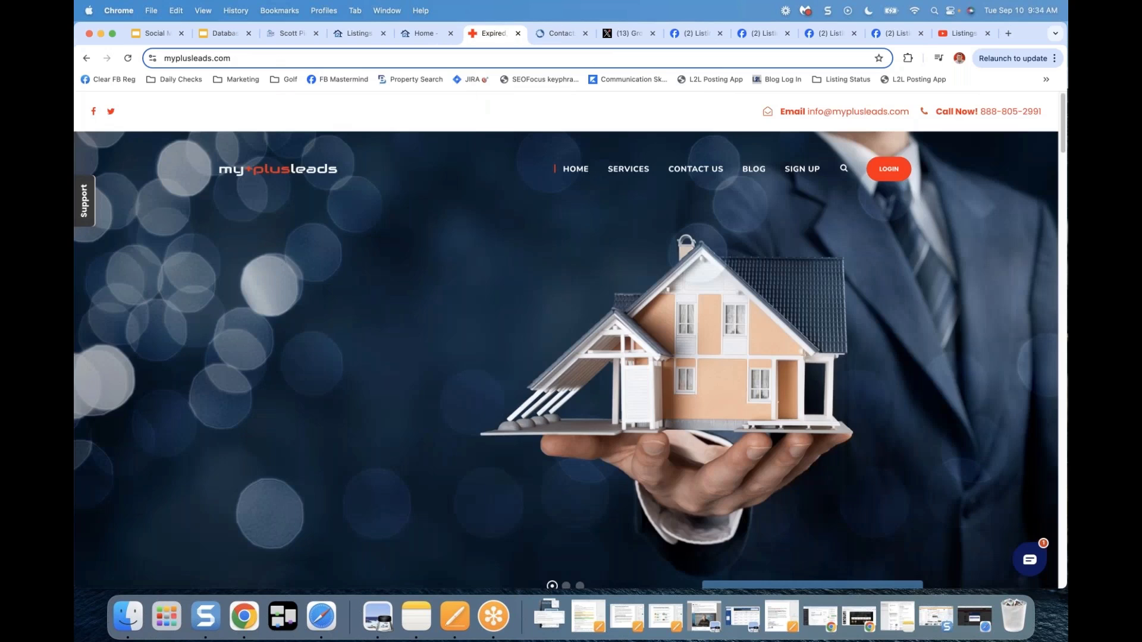
click(416, 33)
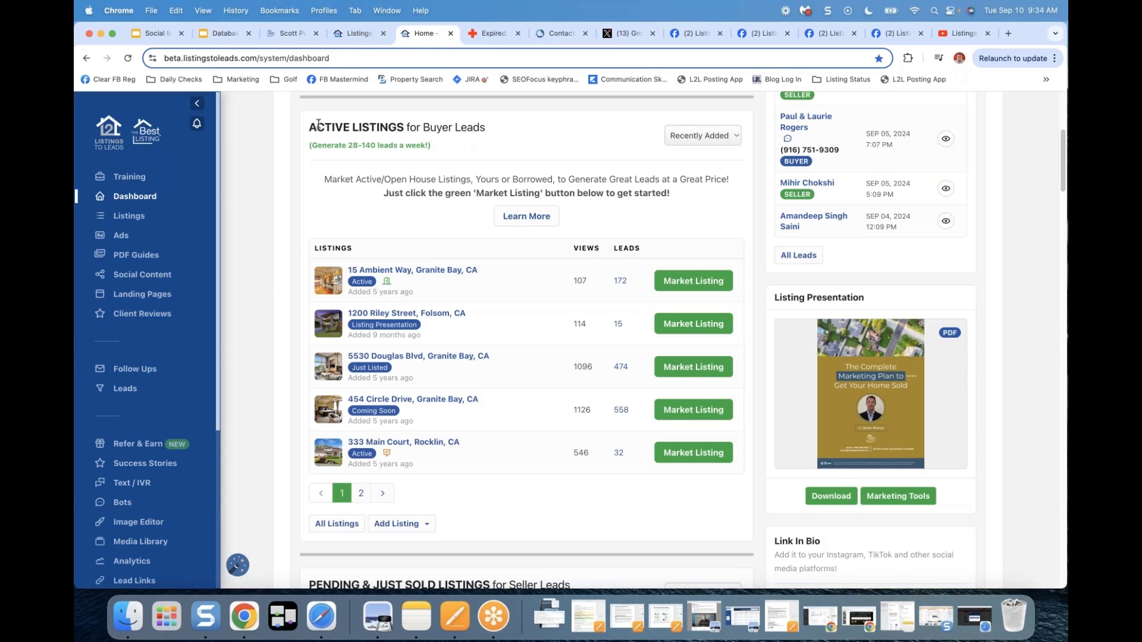
scroll(262, 250, down, 1)
scroll(262, 250, down, 10)
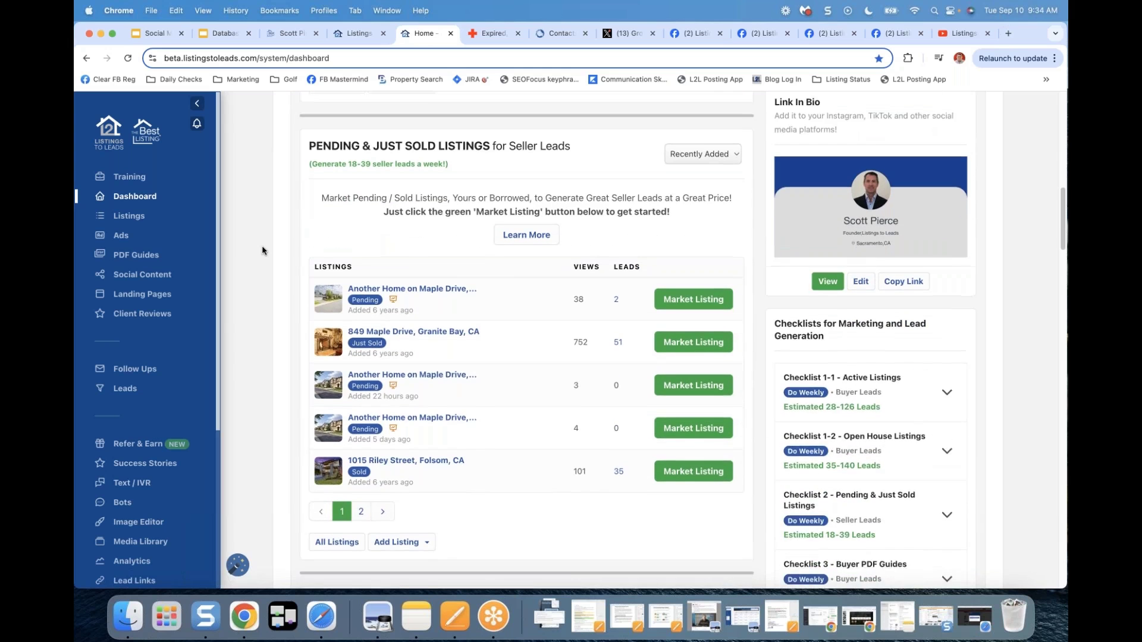
scroll(263, 250, down, 3)
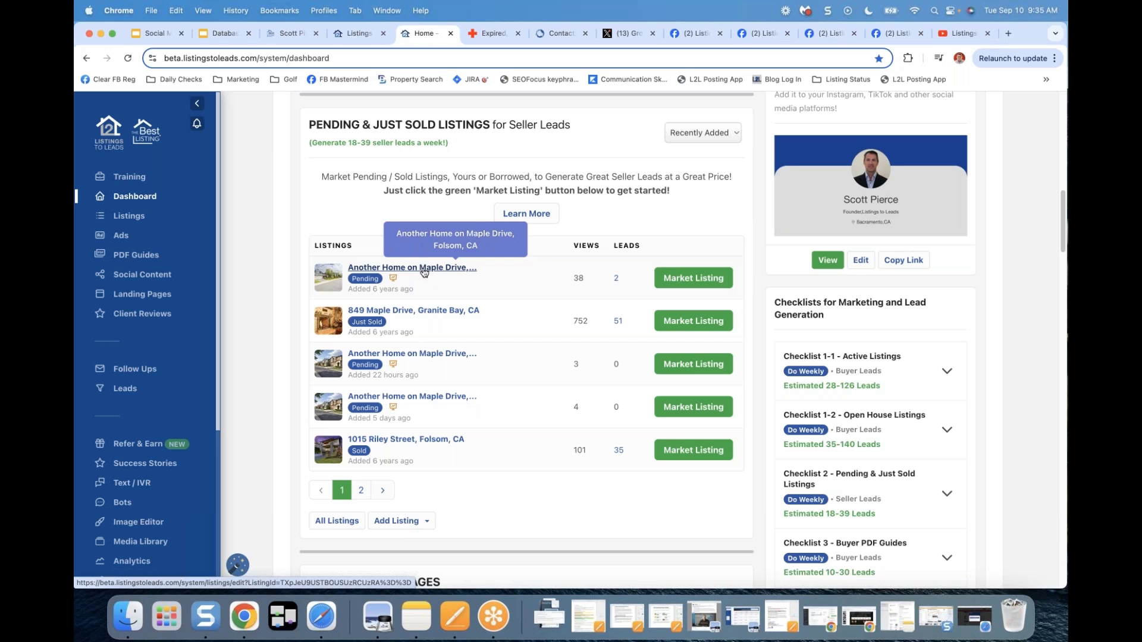
click(693, 278)
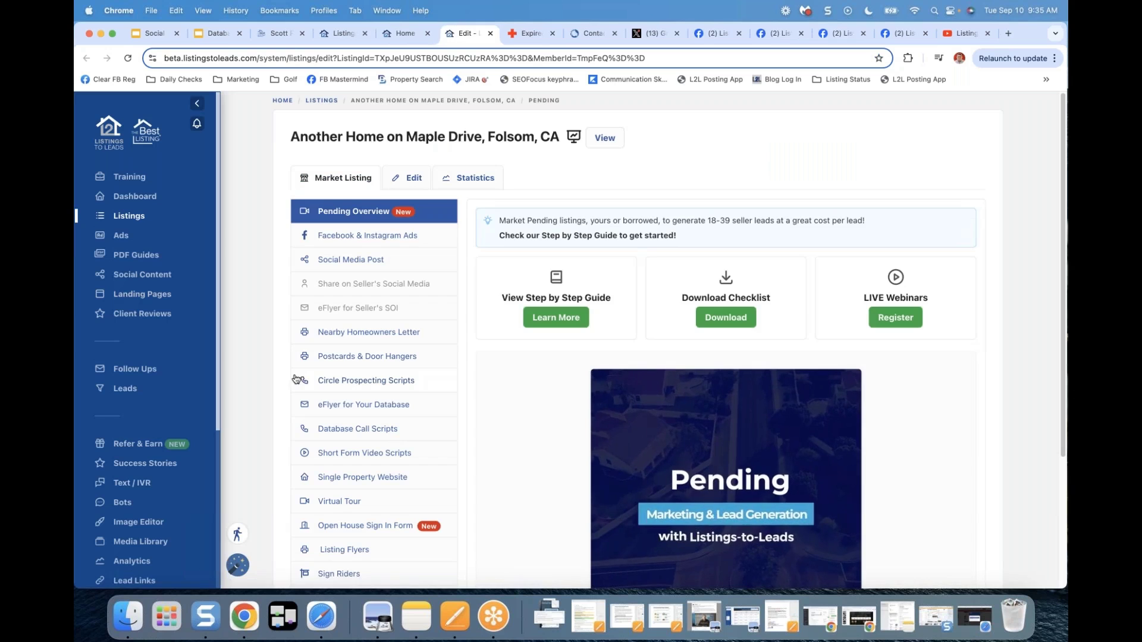
click(364, 405)
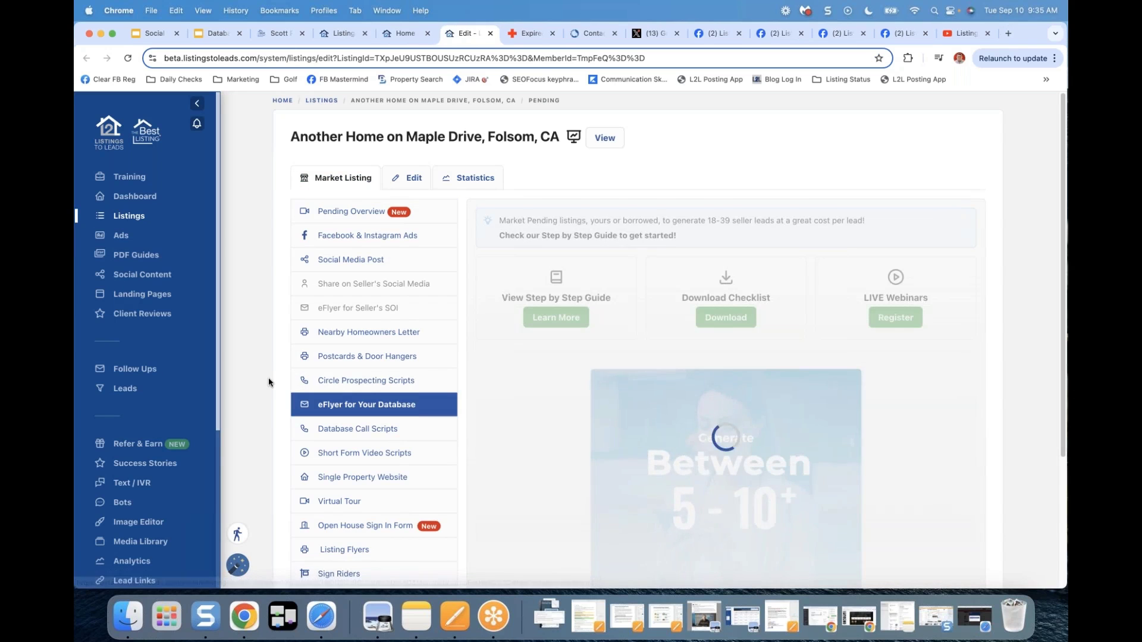
Step: Examine the pending eFlyer's preview, including its headline, listing links, home value invitation and closing message
scroll(269, 377, down, 3)
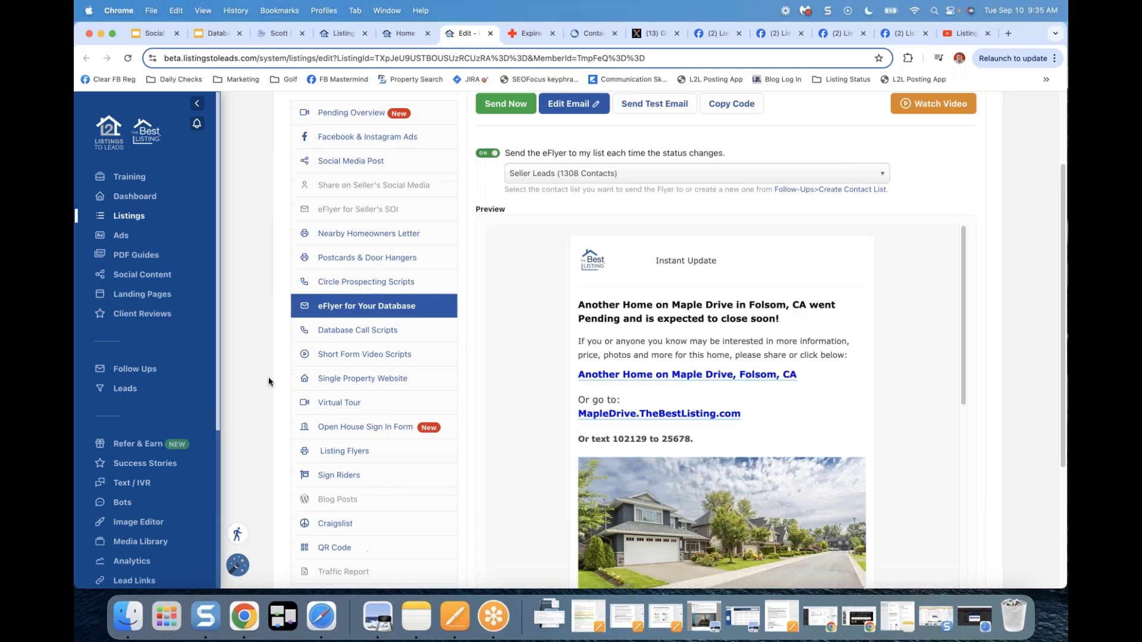
scroll(533, 291, down, 1)
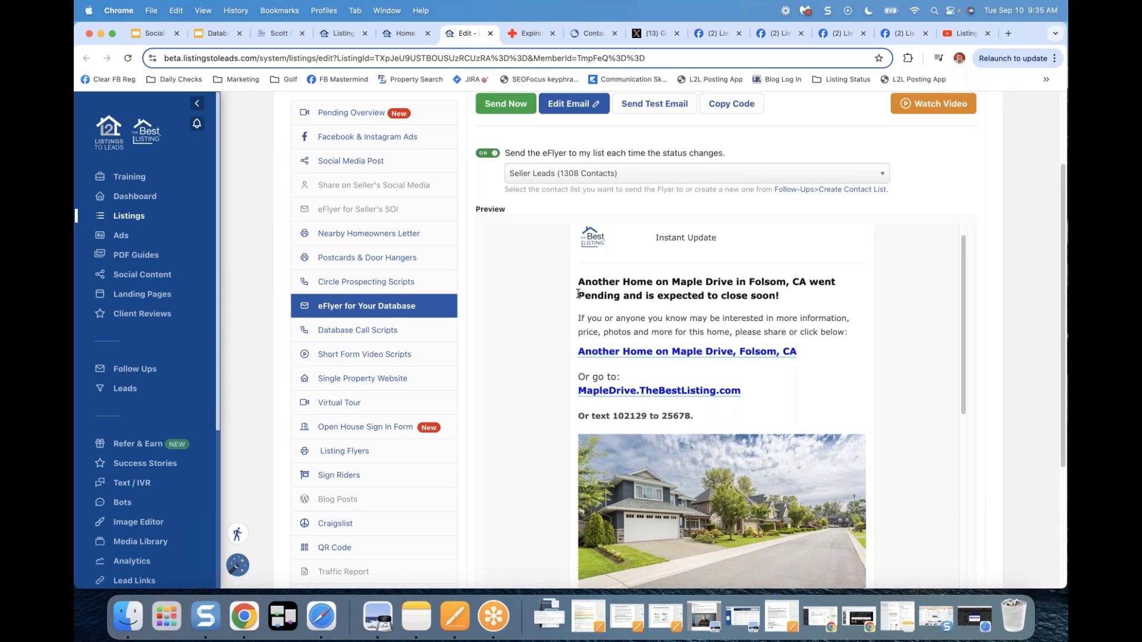
scroll(654, 285, down, 1)
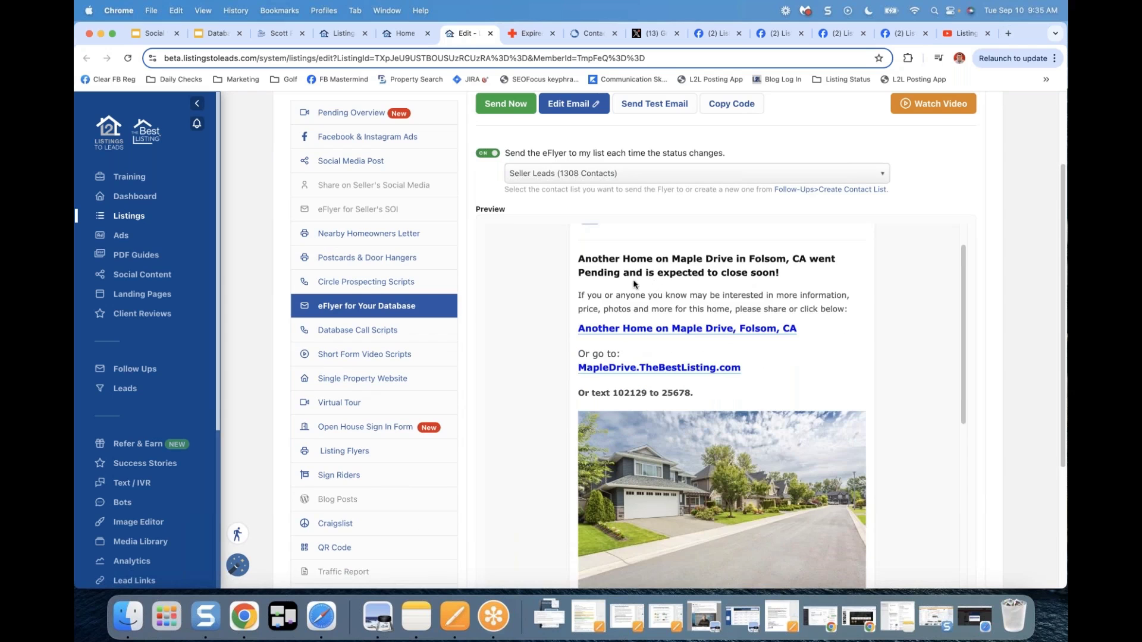
scroll(634, 285, down, 1)
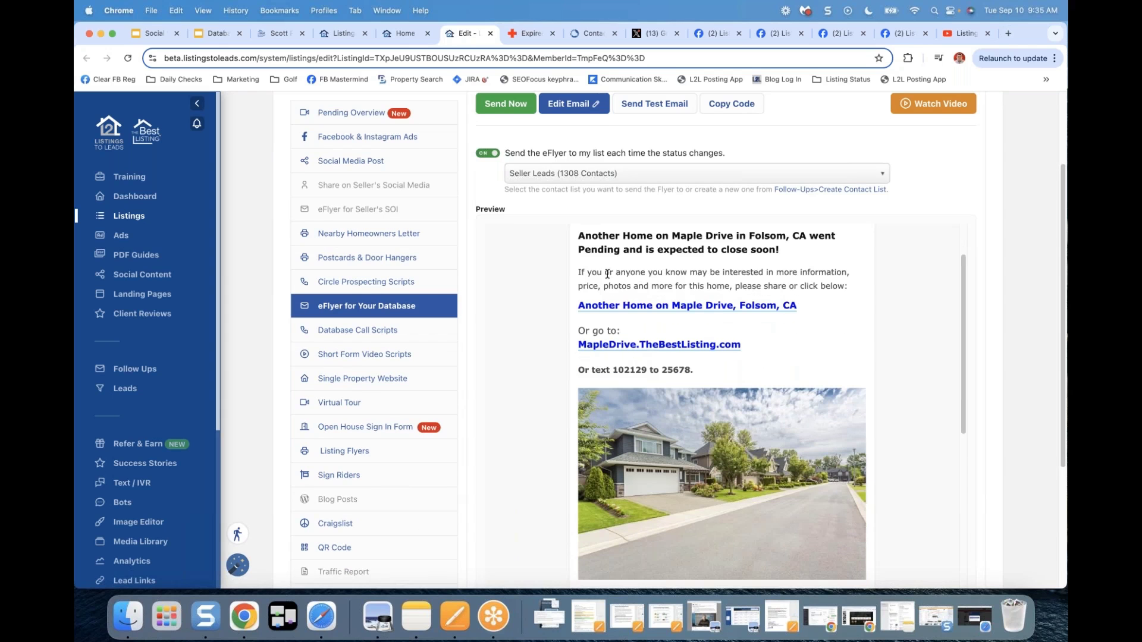
scroll(608, 273, up, 2)
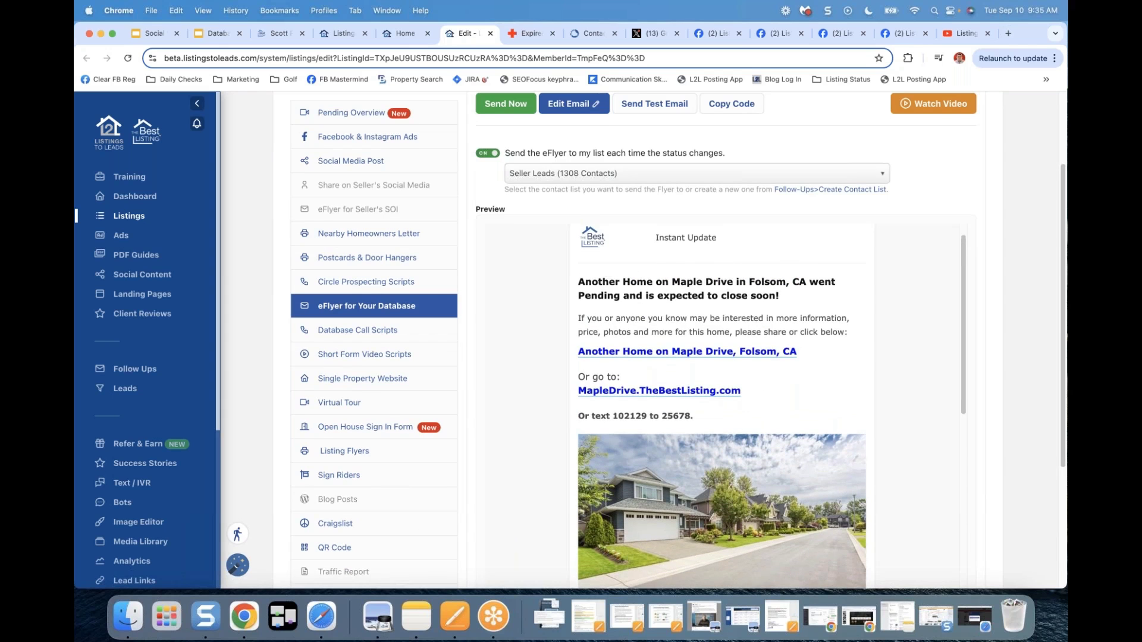
drag(579, 284, 668, 290)
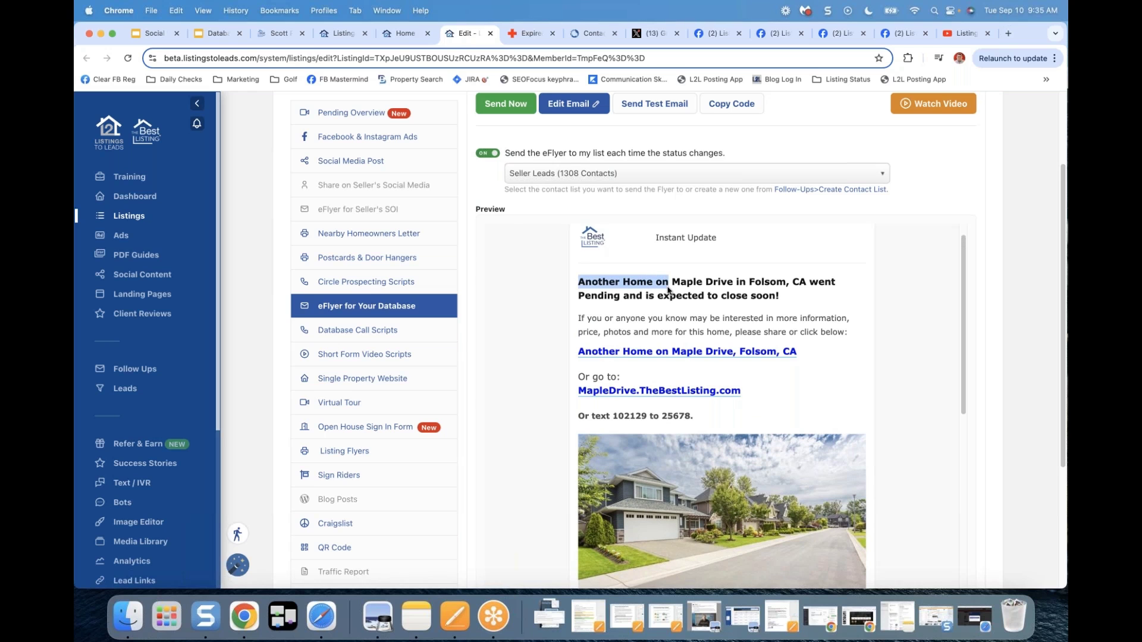
scroll(669, 290, down, 5)
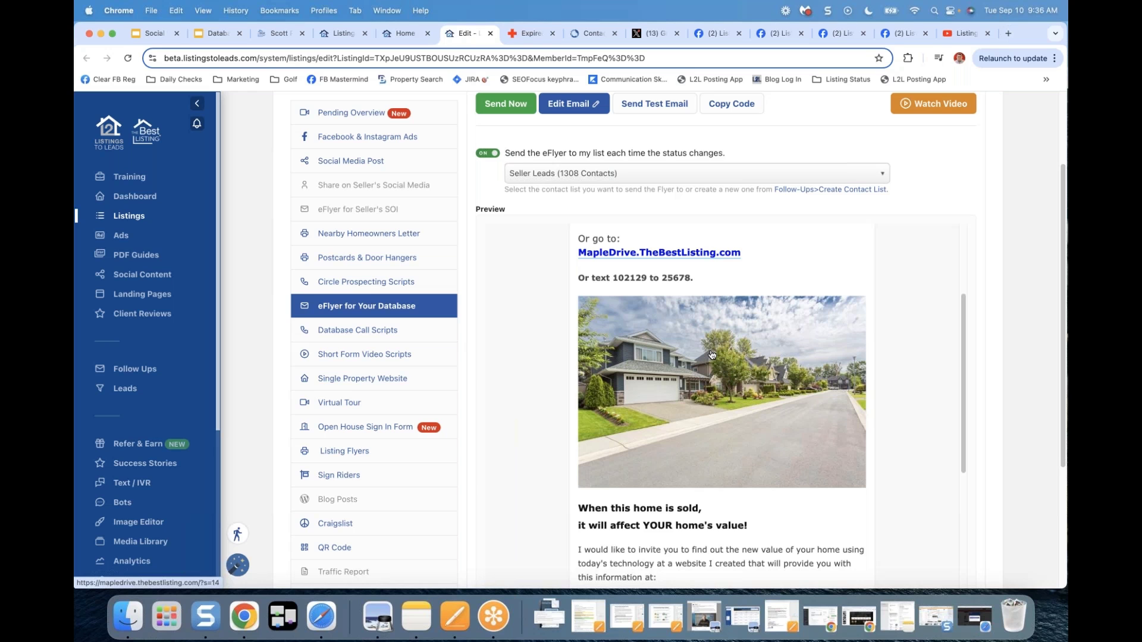
scroll(552, 398, down, 2)
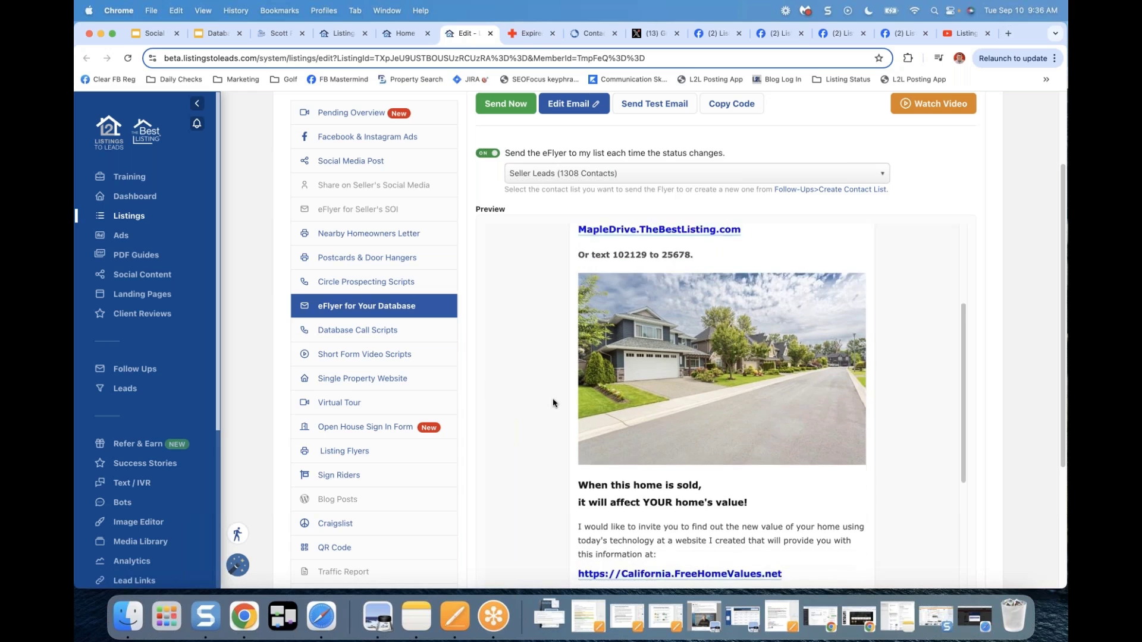
scroll(552, 402, down, 7)
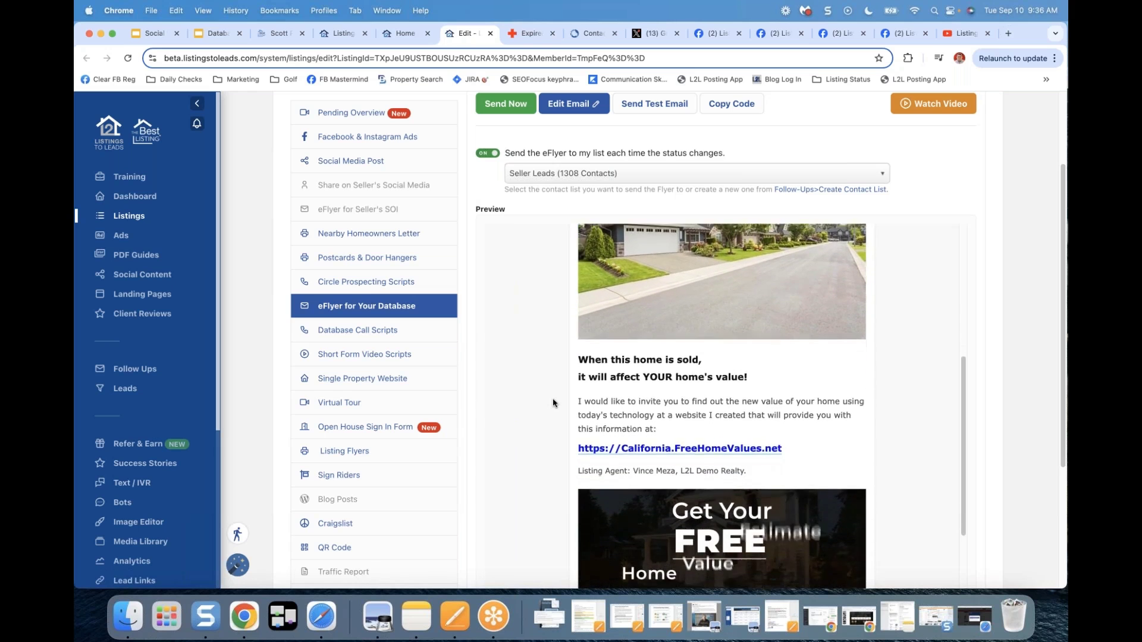
scroll(553, 402, up, 2)
scroll(550, 381, down, 6)
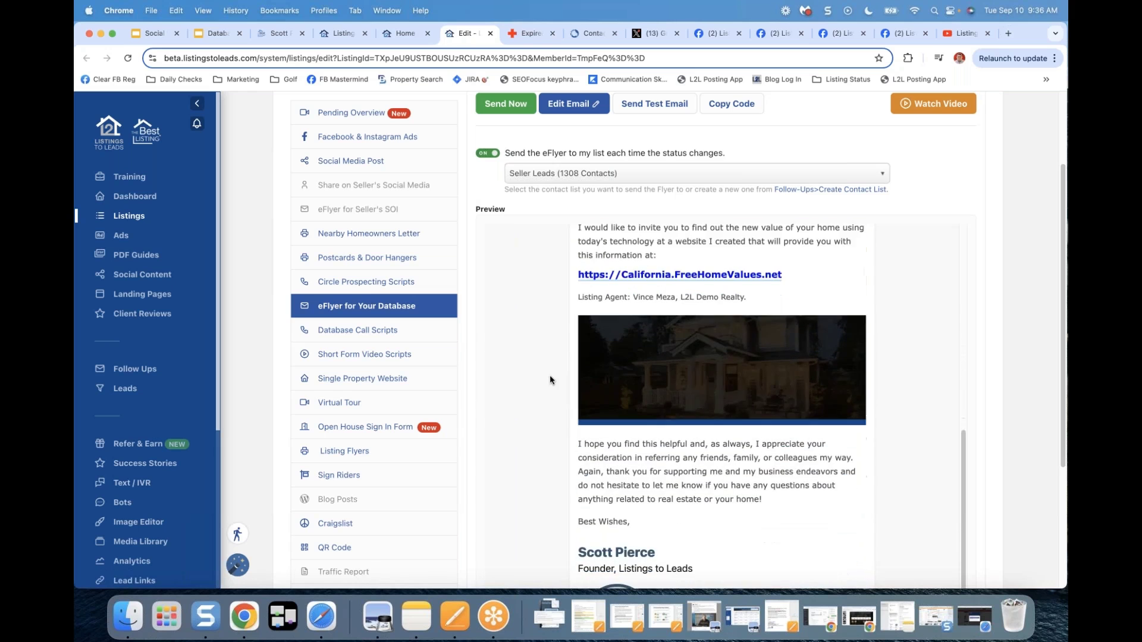
Step: Copy the code of the pending listing's eFlyer
scroll(550, 379, up, 12)
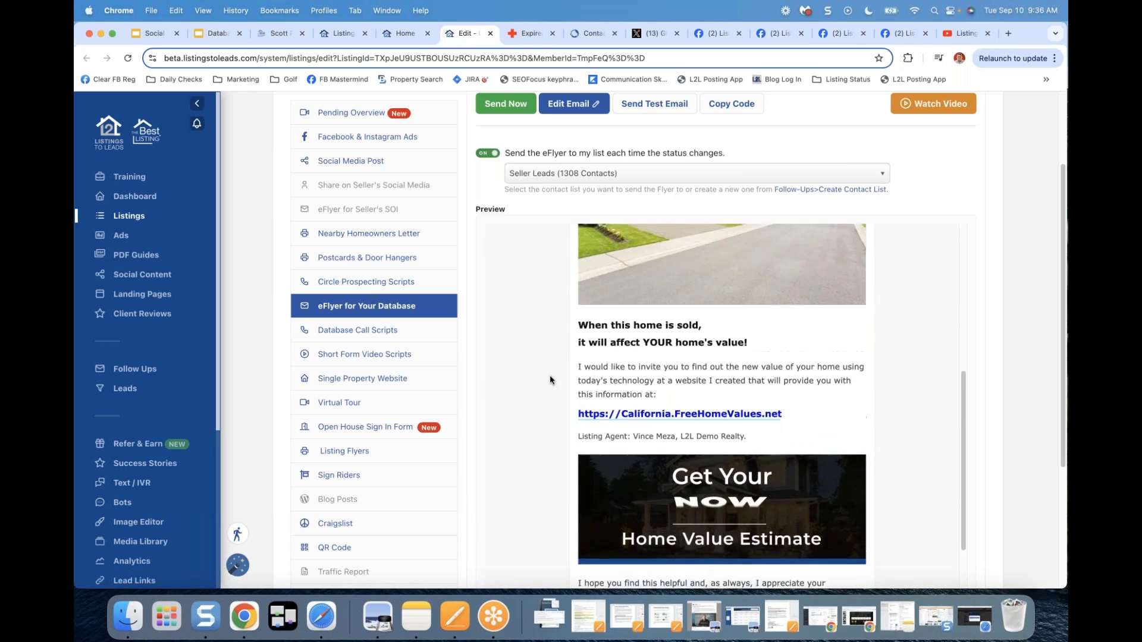
scroll(550, 380, up, 2)
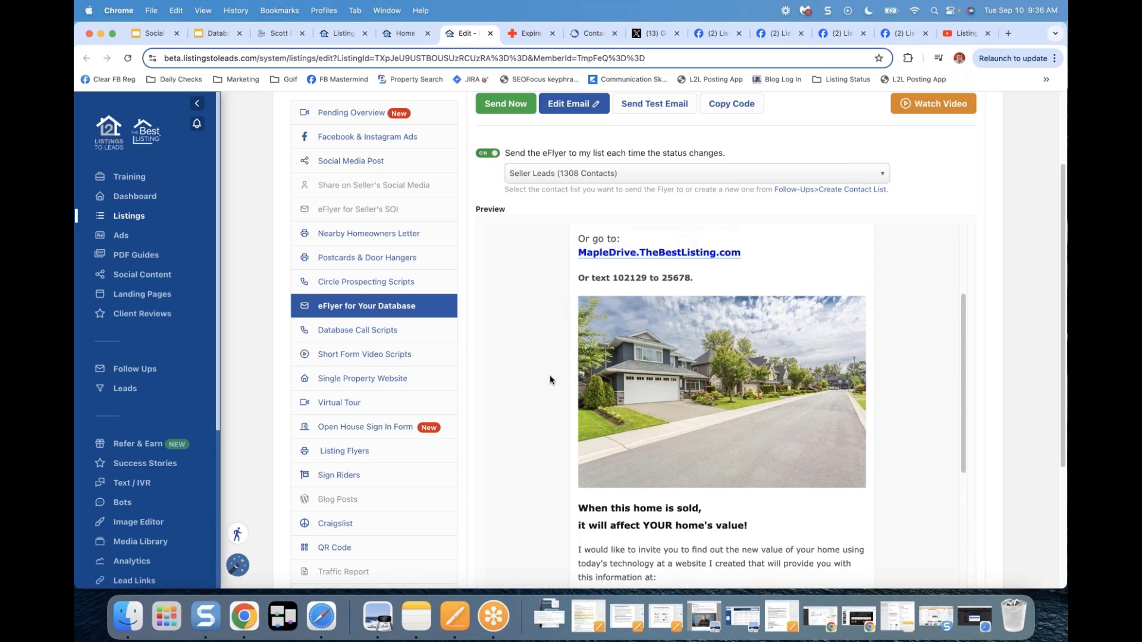
scroll(549, 380, up, 4)
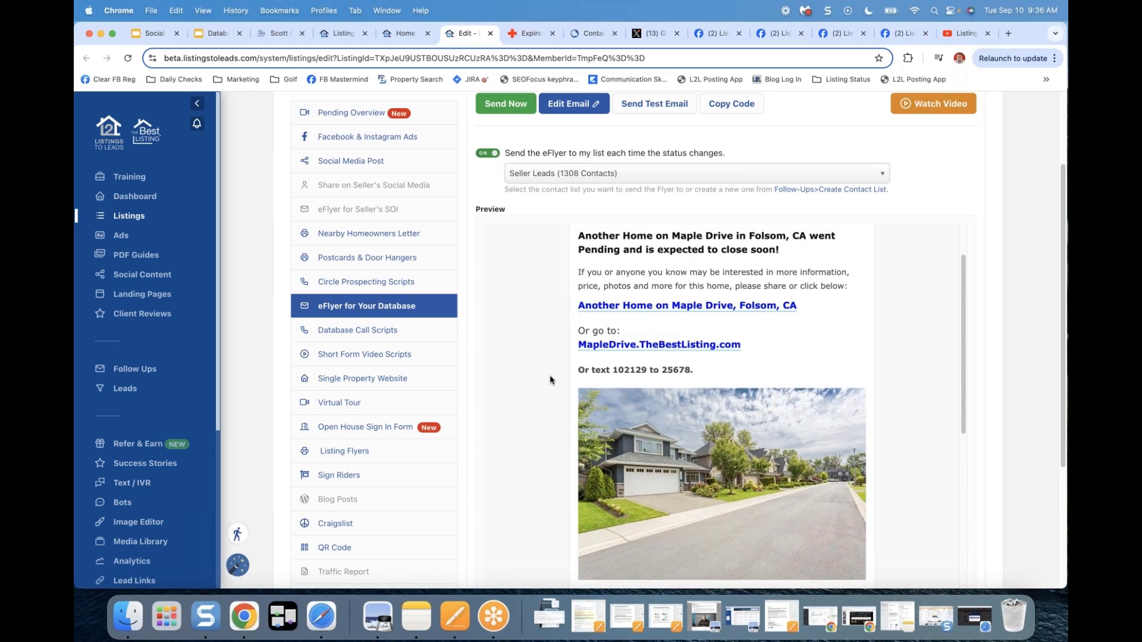
scroll(549, 379, up, 7)
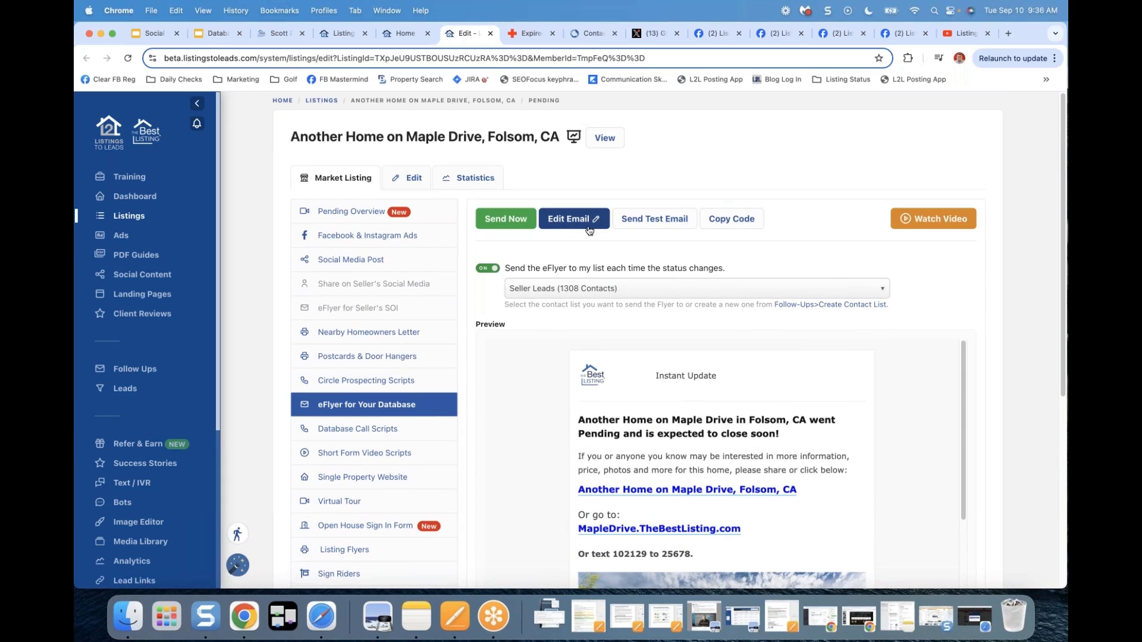
click(731, 220)
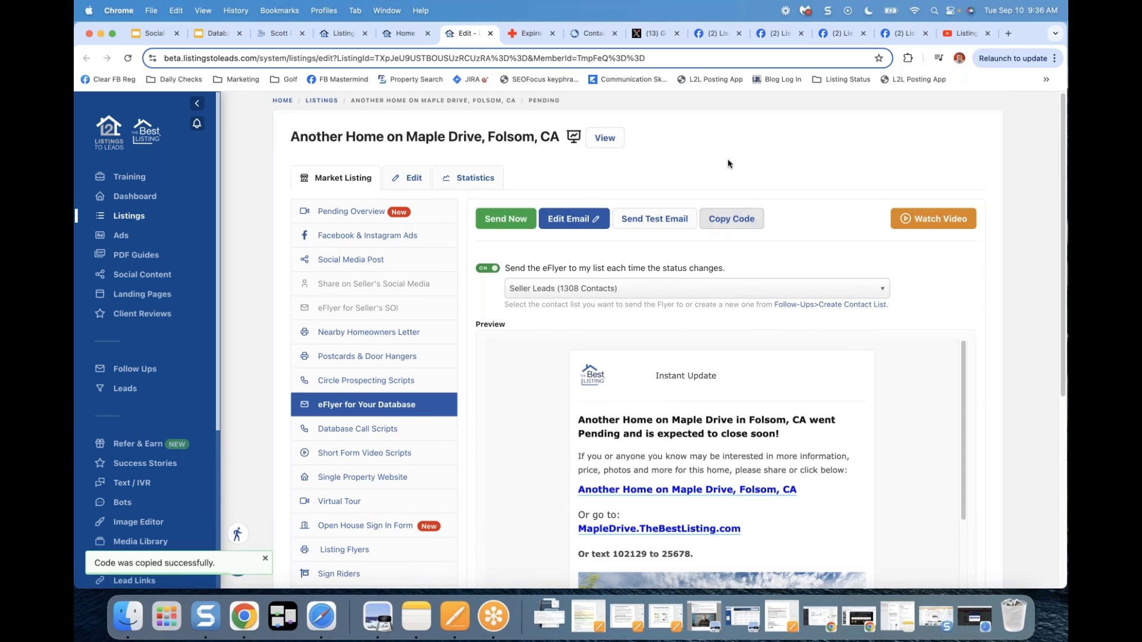
Step: Switch to LionDesk and start a bulk email to the contacts in the database
click(584, 32)
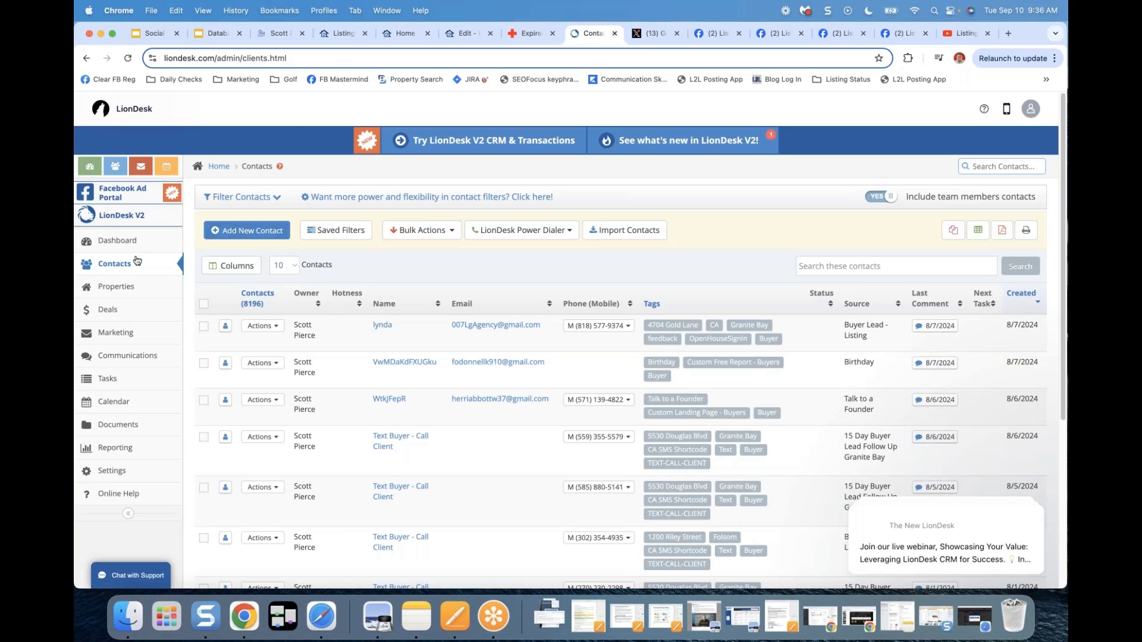
click(122, 268)
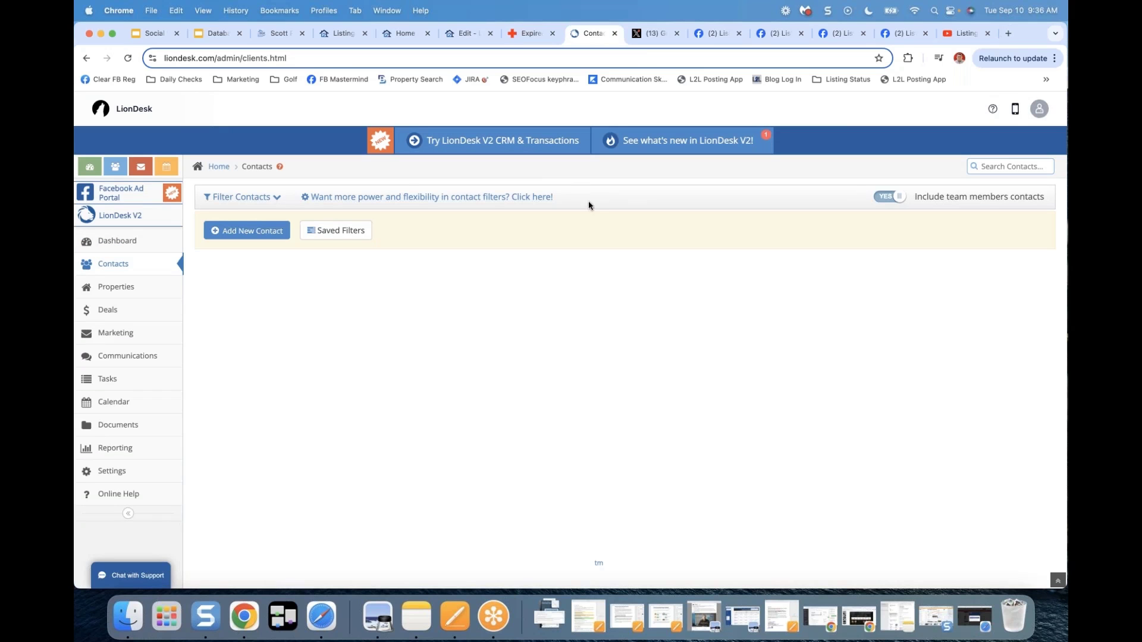
click(421, 230)
mouse_move(424, 252)
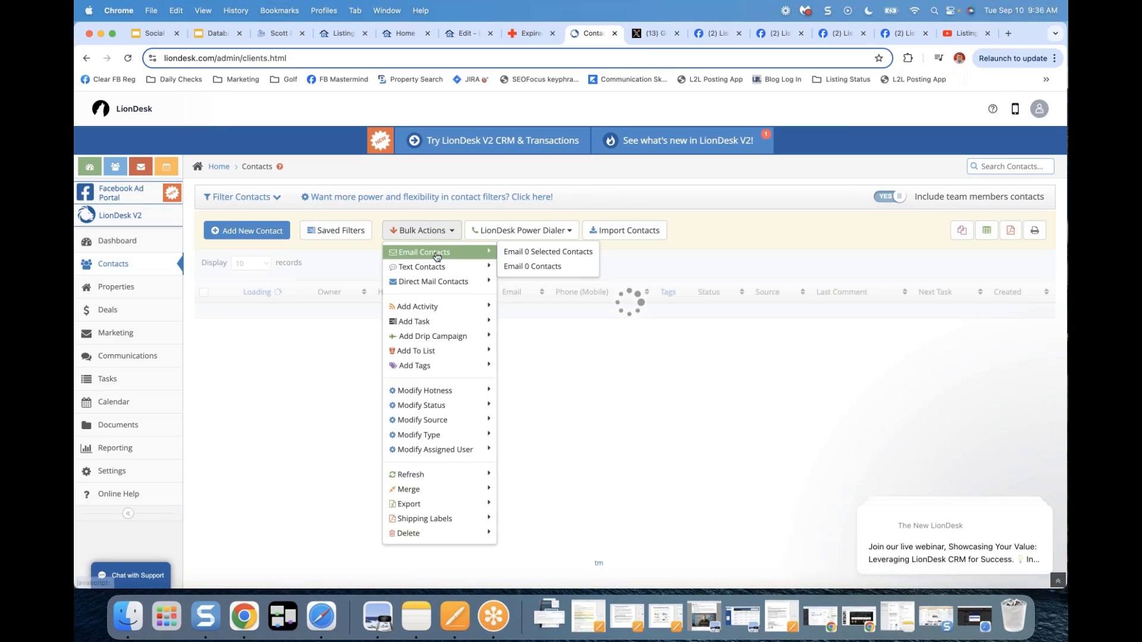
click(556, 254)
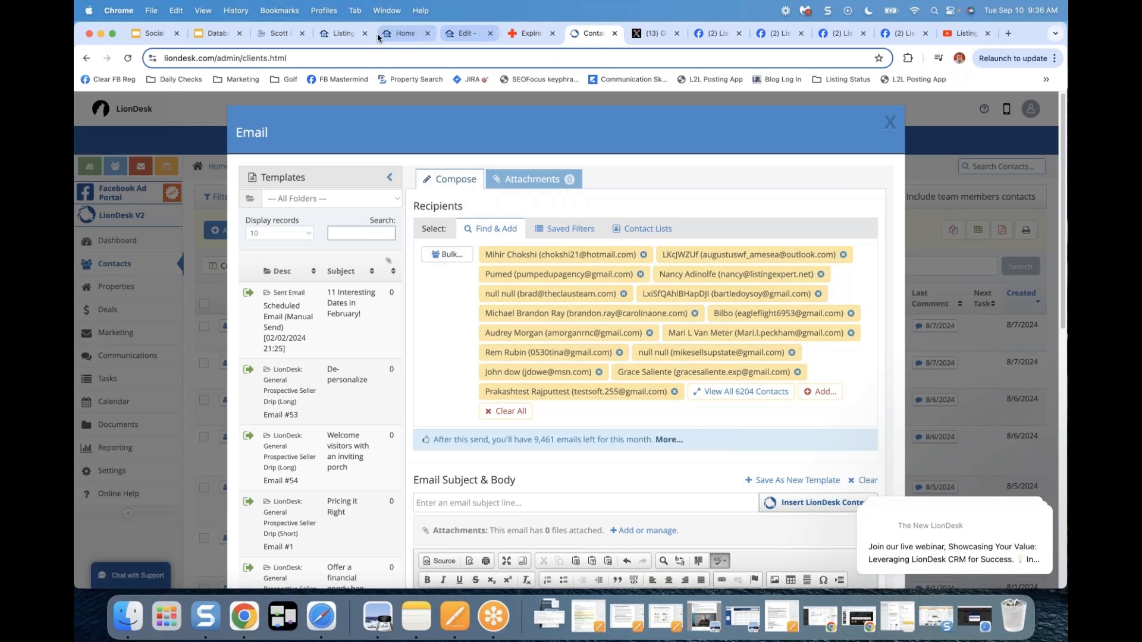
Step: Switch to the pending Maple Drive listing's Database Call Scripts and examine the eFlyer-sent script for people who own a home in the farm area
click(467, 34)
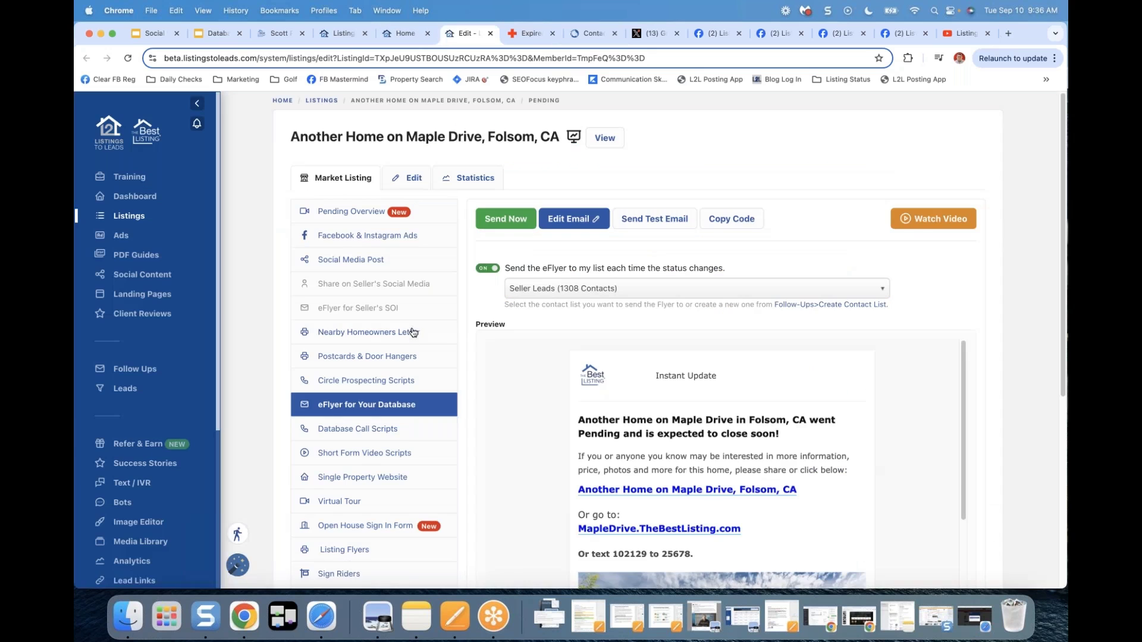
click(358, 431)
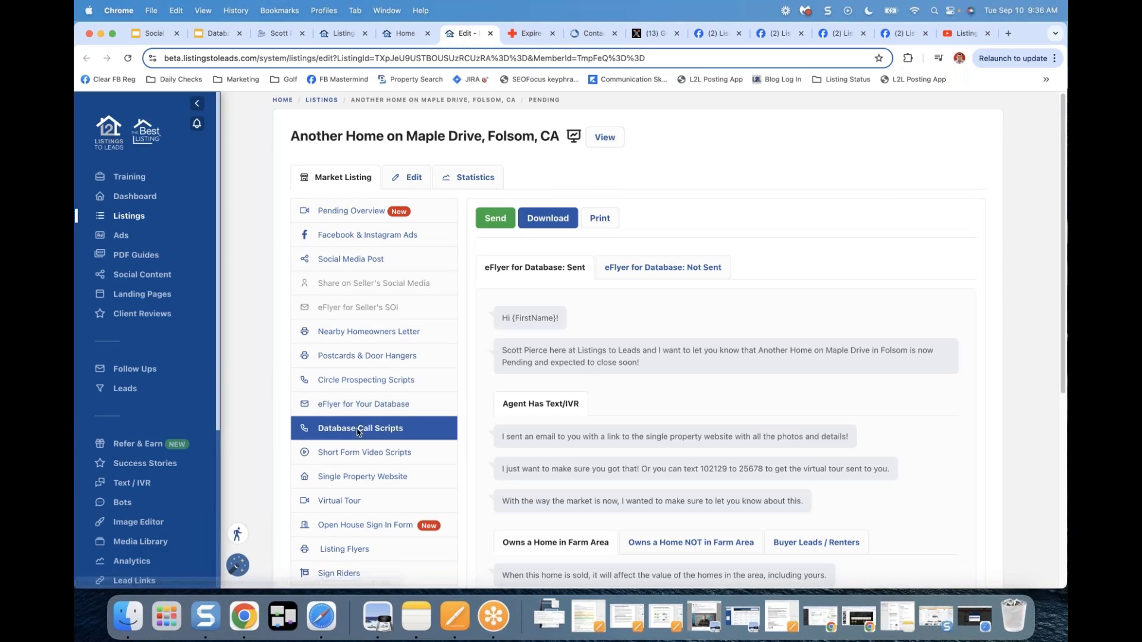
scroll(257, 366, down, 3)
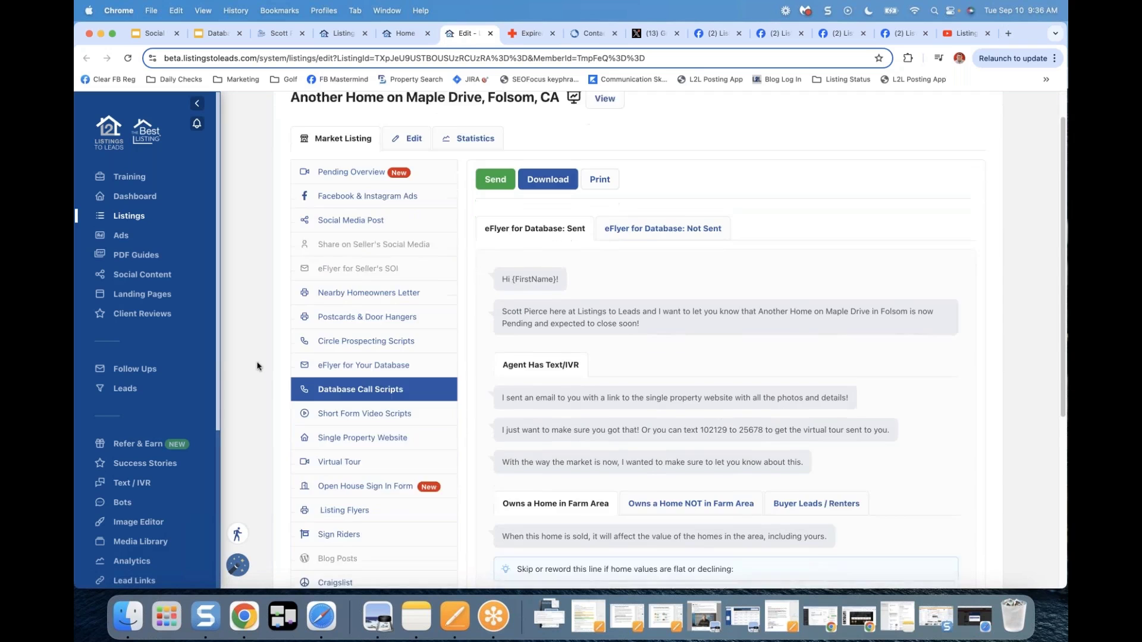
scroll(256, 365, down, 2)
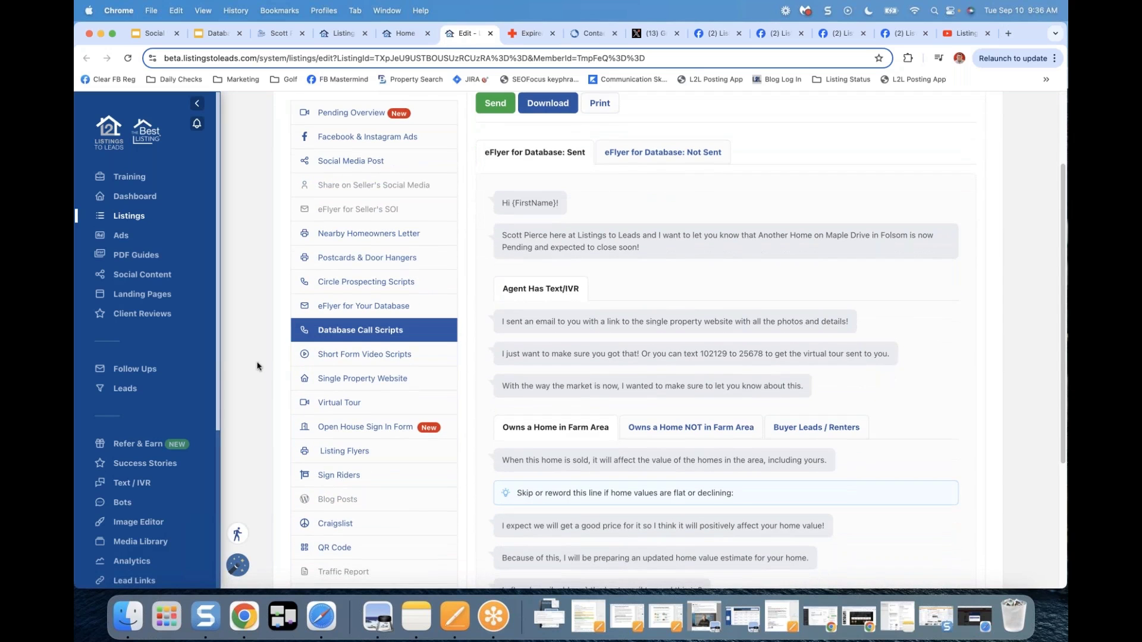
scroll(257, 366, down, 3)
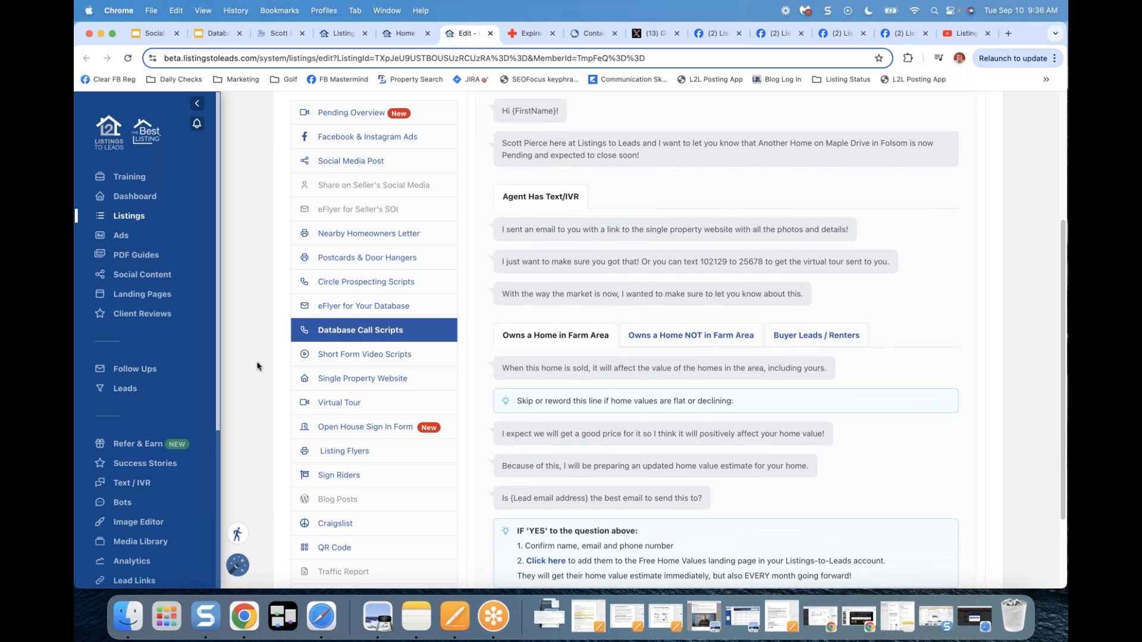
scroll(257, 366, up, 1)
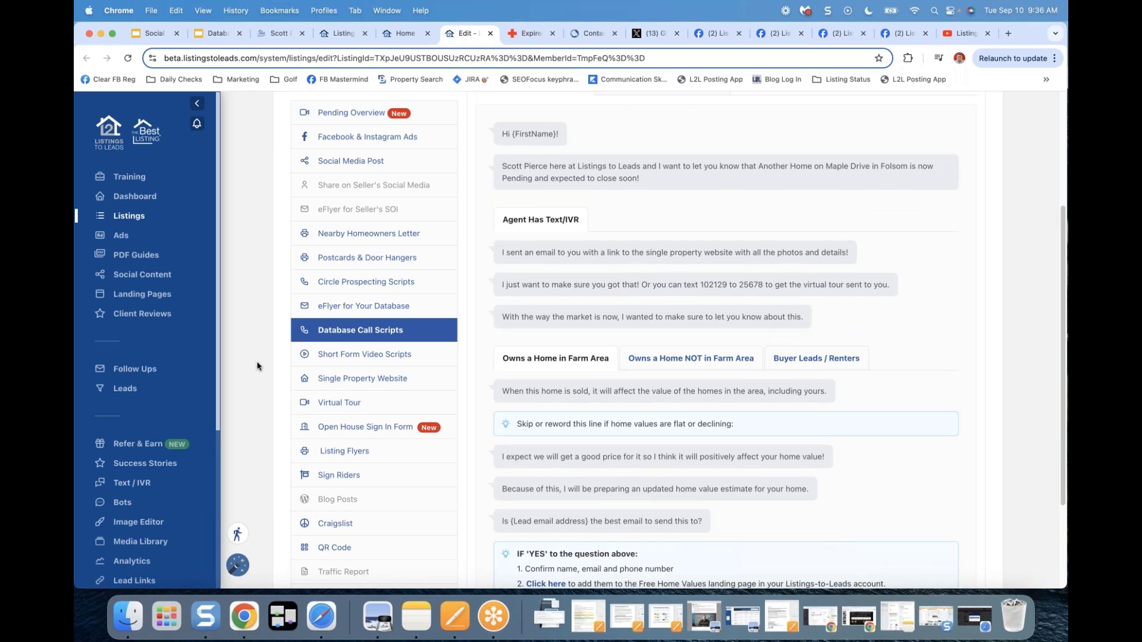
scroll(257, 366, down, 3)
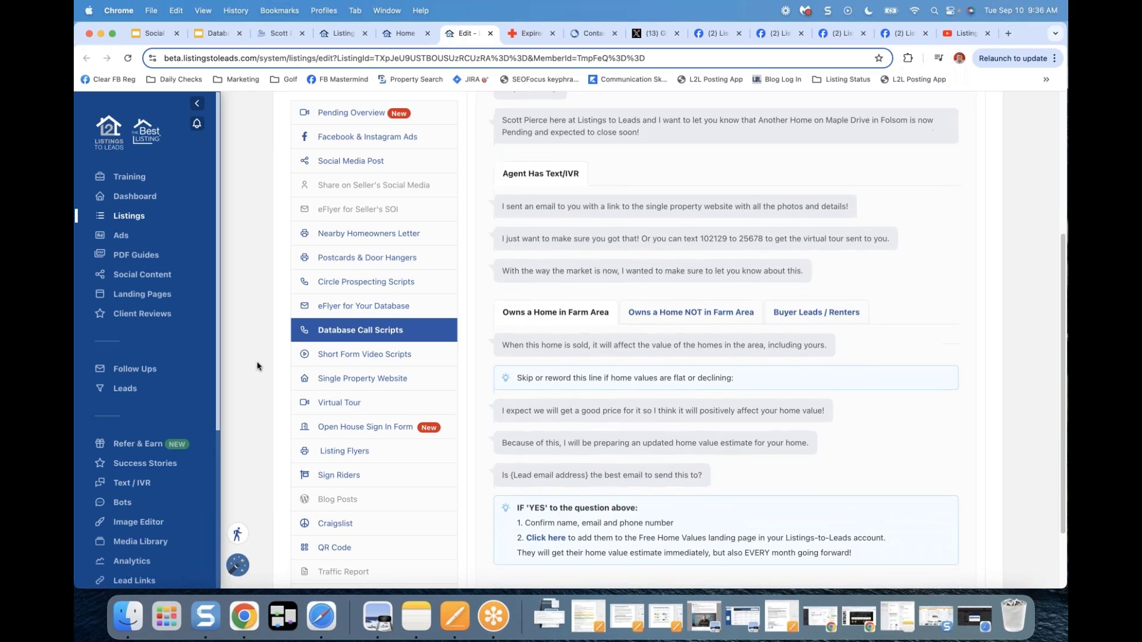
scroll(257, 366, up, 2)
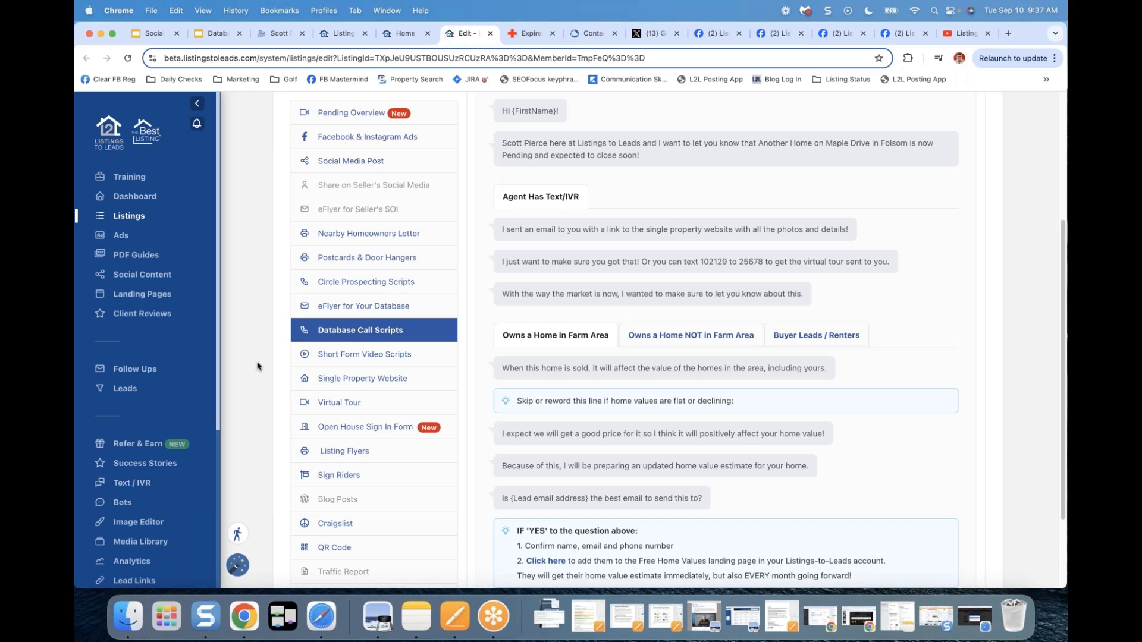
scroll(629, 223, up, 2)
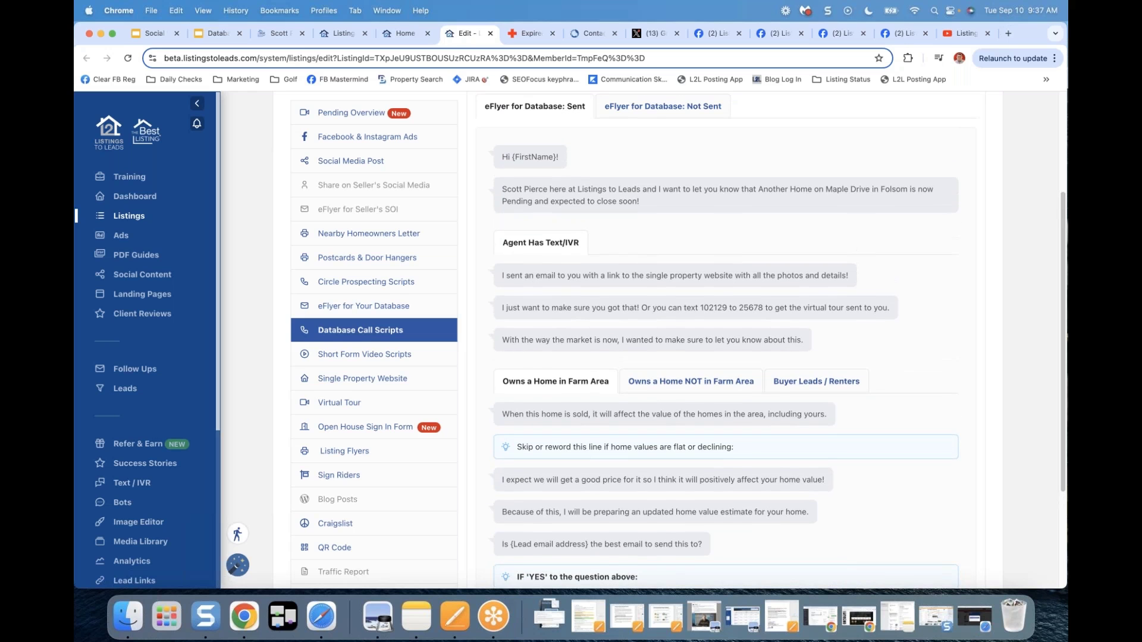
scroll(629, 224, down, 1)
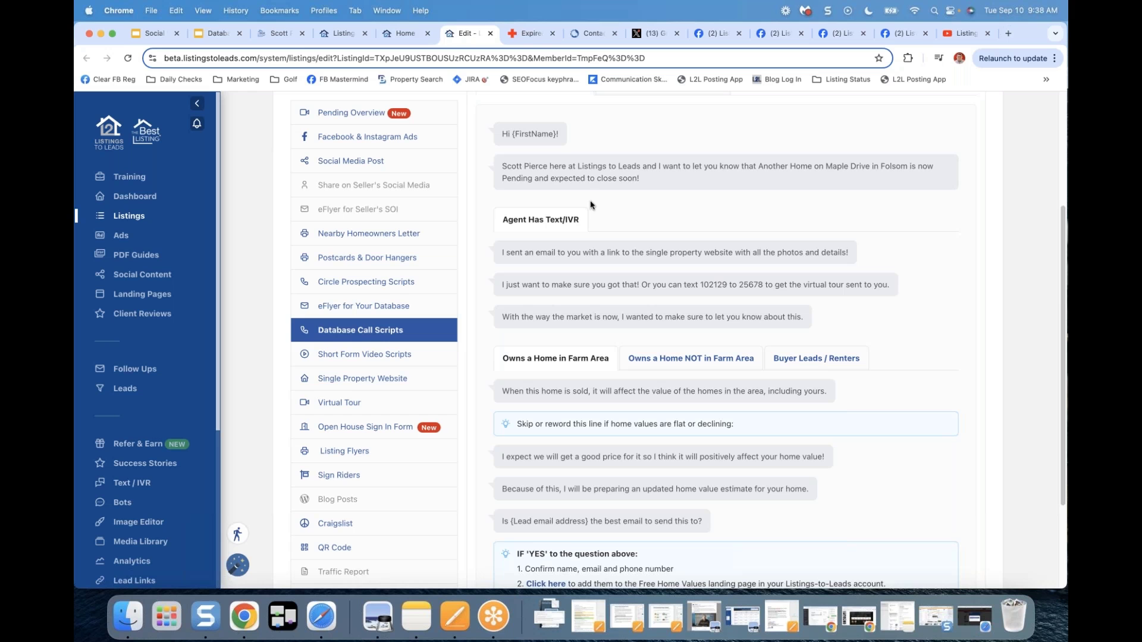
scroll(590, 204, down, 2)
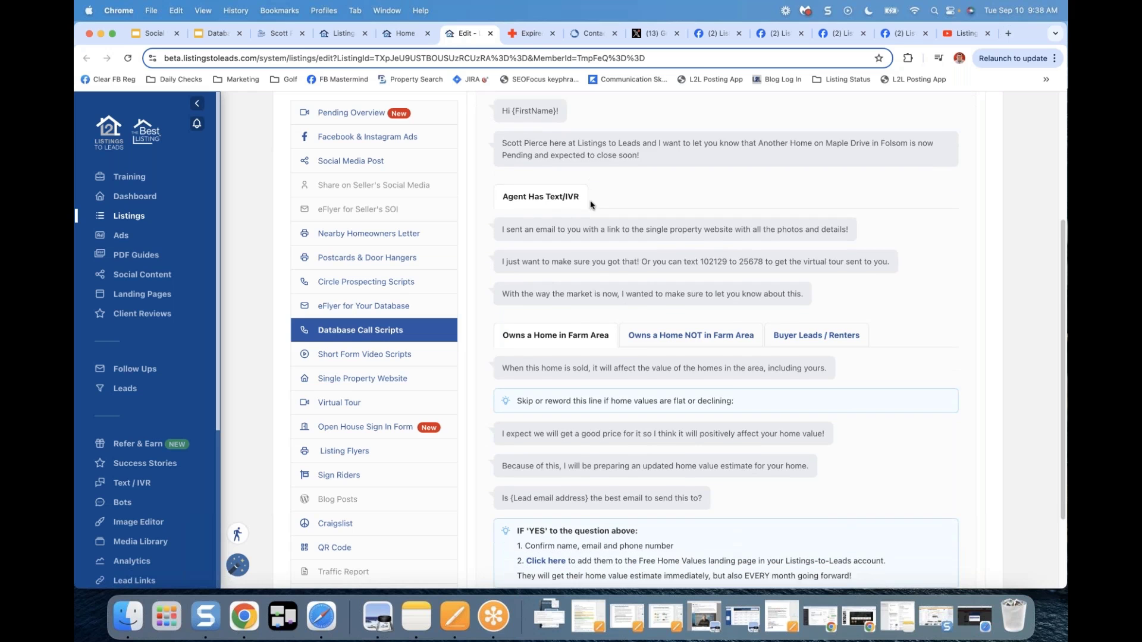
scroll(689, 253, down, 4)
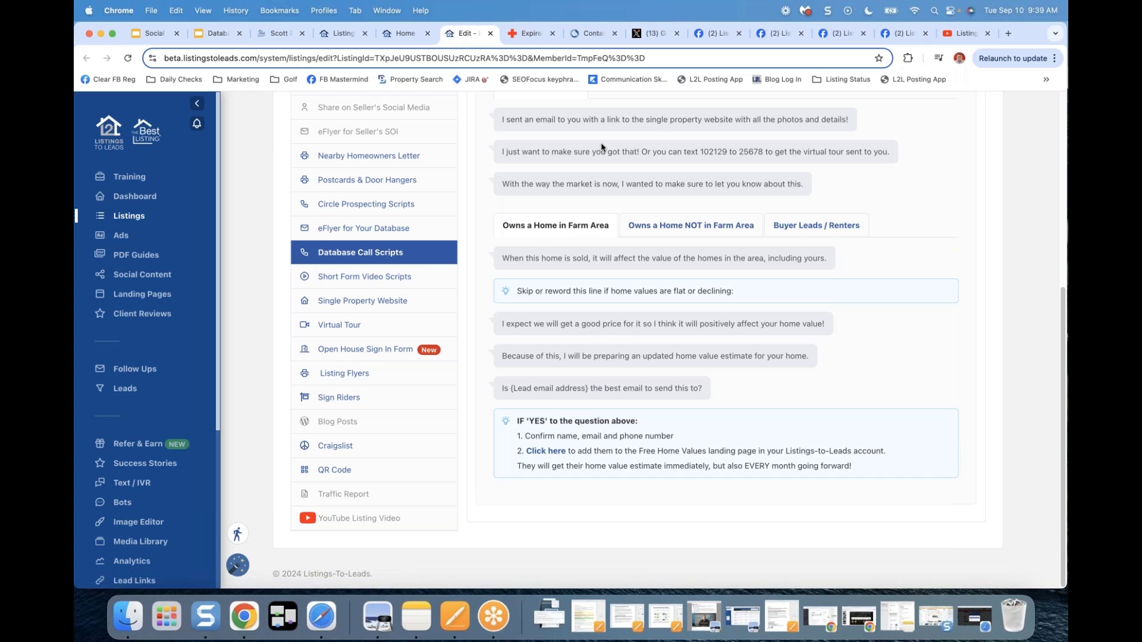
Step: View the call script version for people who own a home not in the farm area
click(682, 233)
click(690, 226)
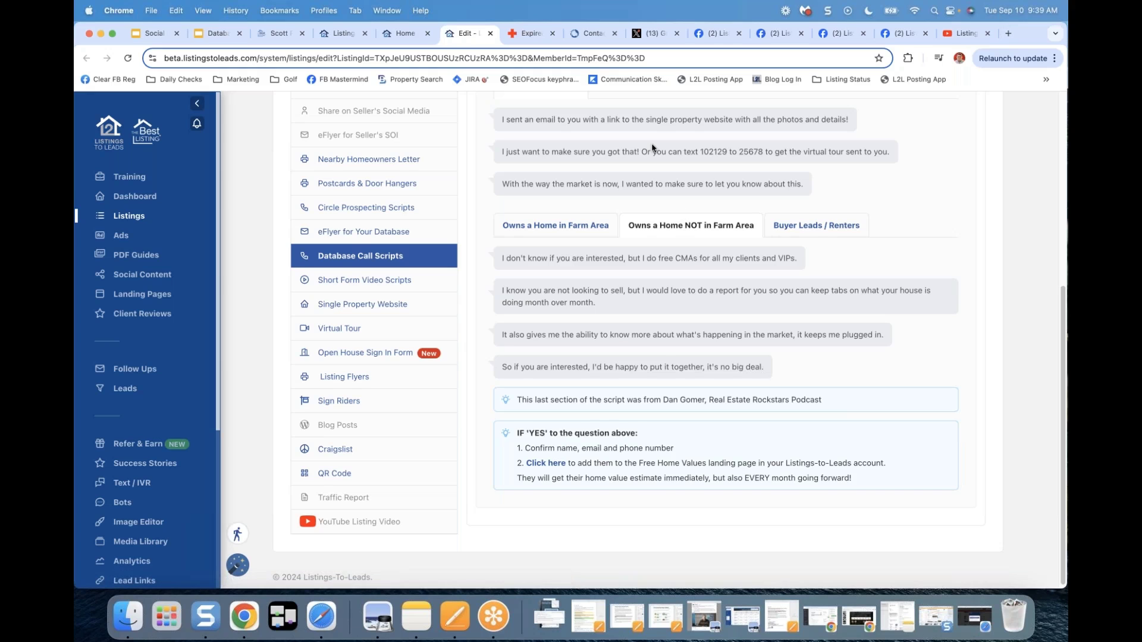
scroll(652, 148, up, 2)
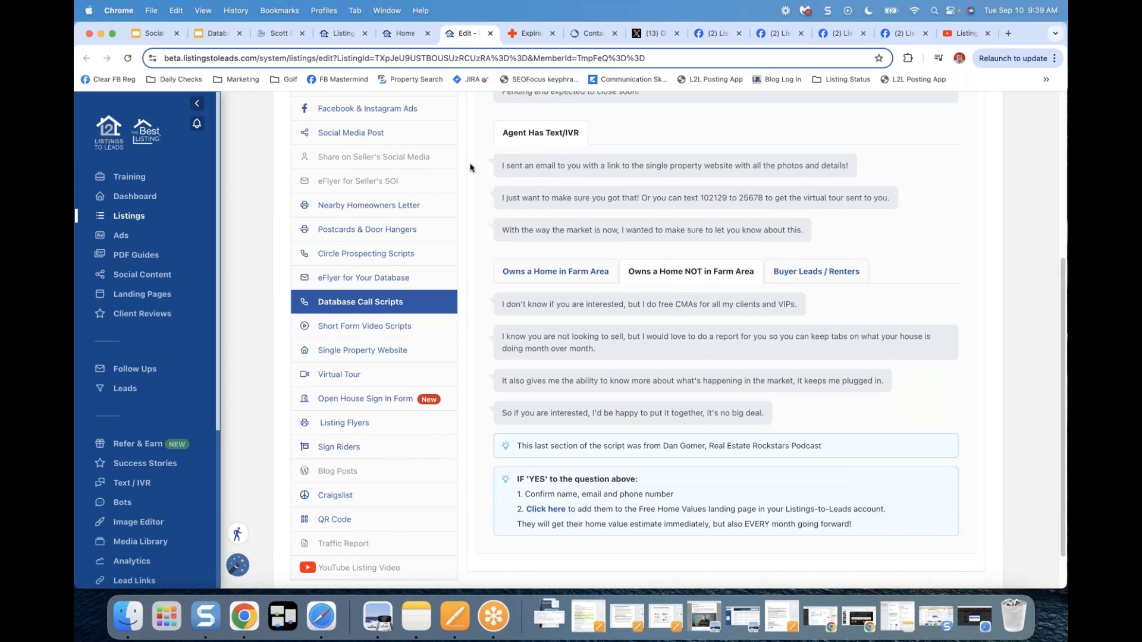
scroll(476, 169, up, 2)
Step: Close the pending listing and open the eFlyer for Database of the Free Home Values seller landing page from the dashboard
click(490, 33)
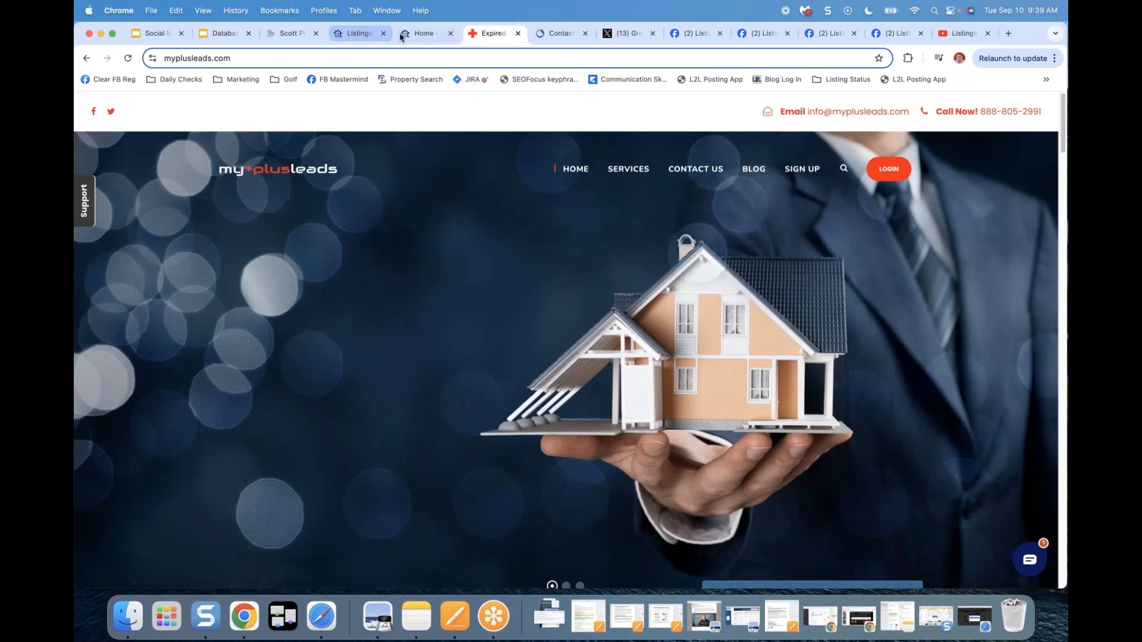
click(423, 34)
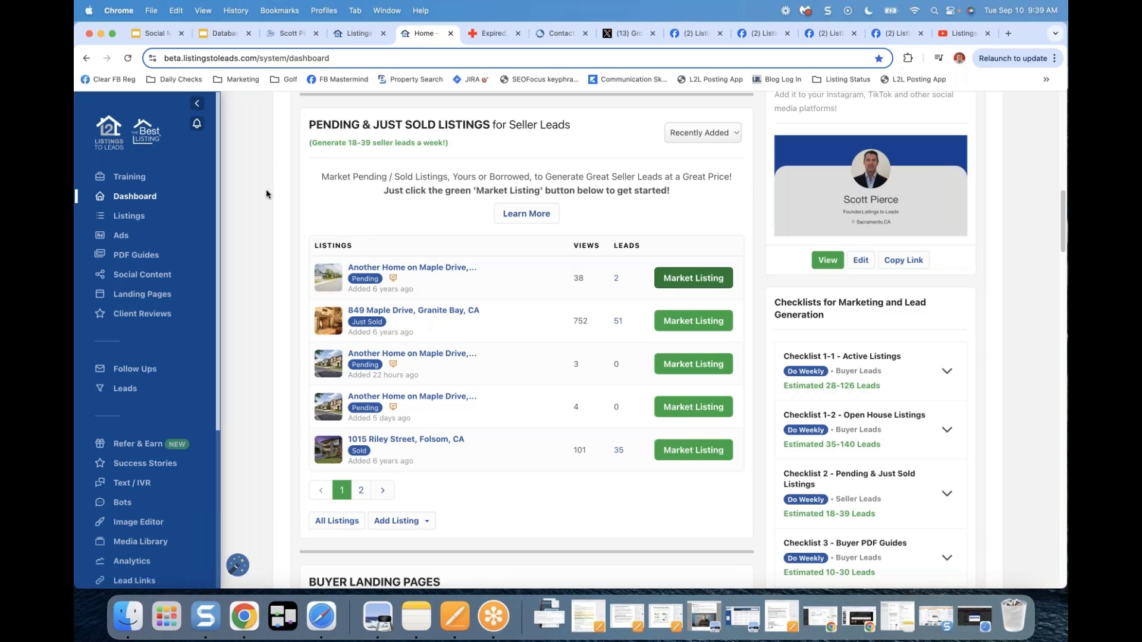
scroll(265, 189, down, 6)
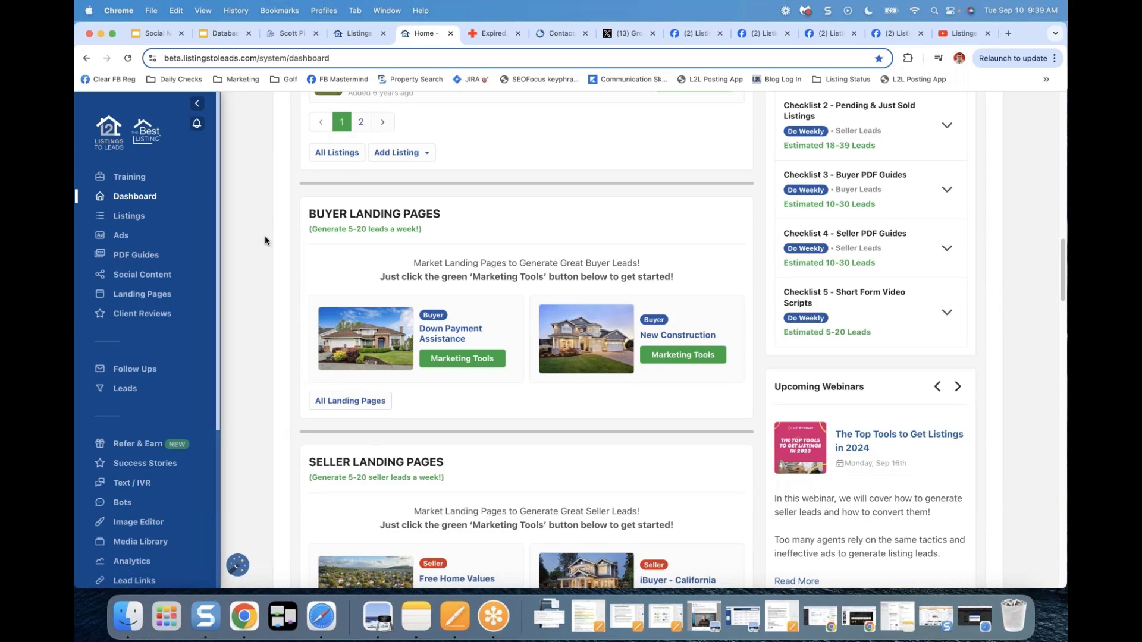
scroll(265, 237, down, 3)
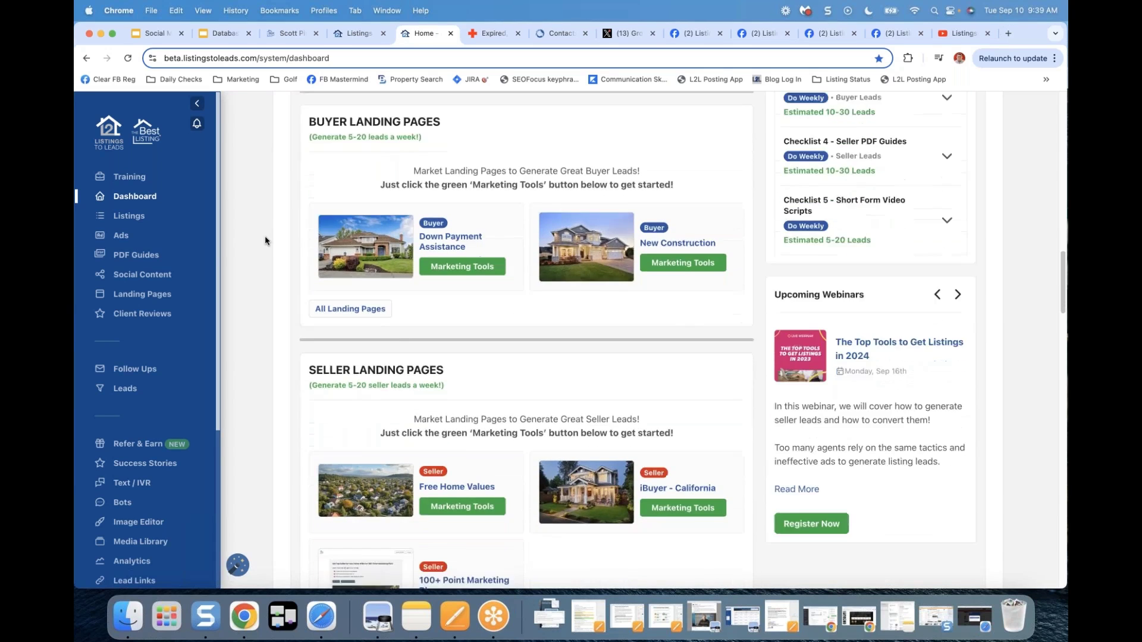
scroll(265, 235, down, 4)
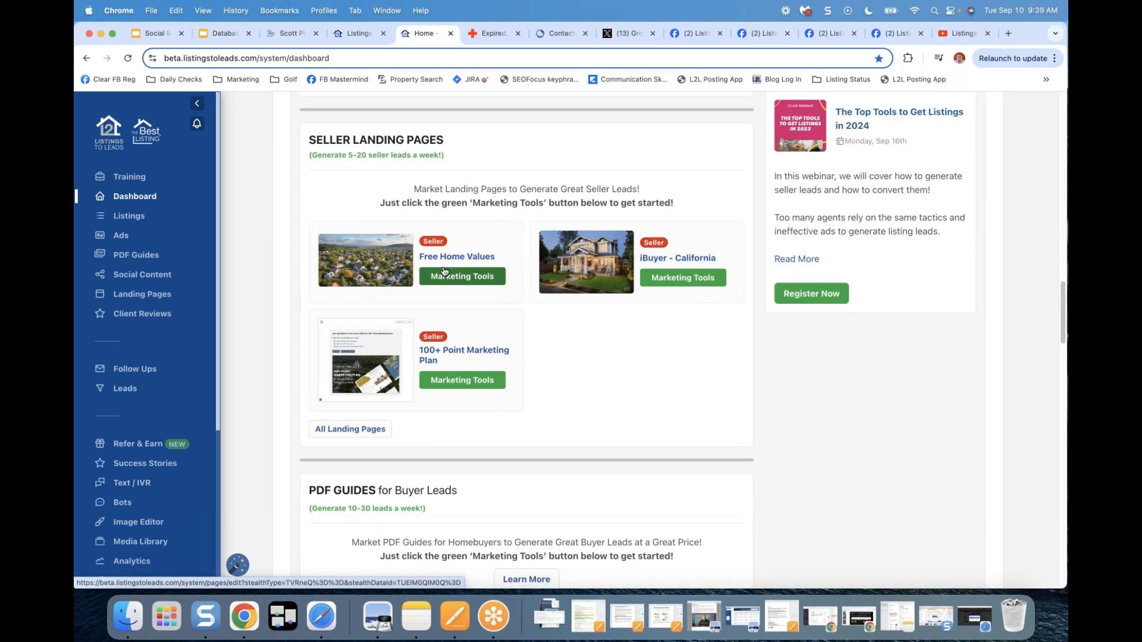
click(461, 285)
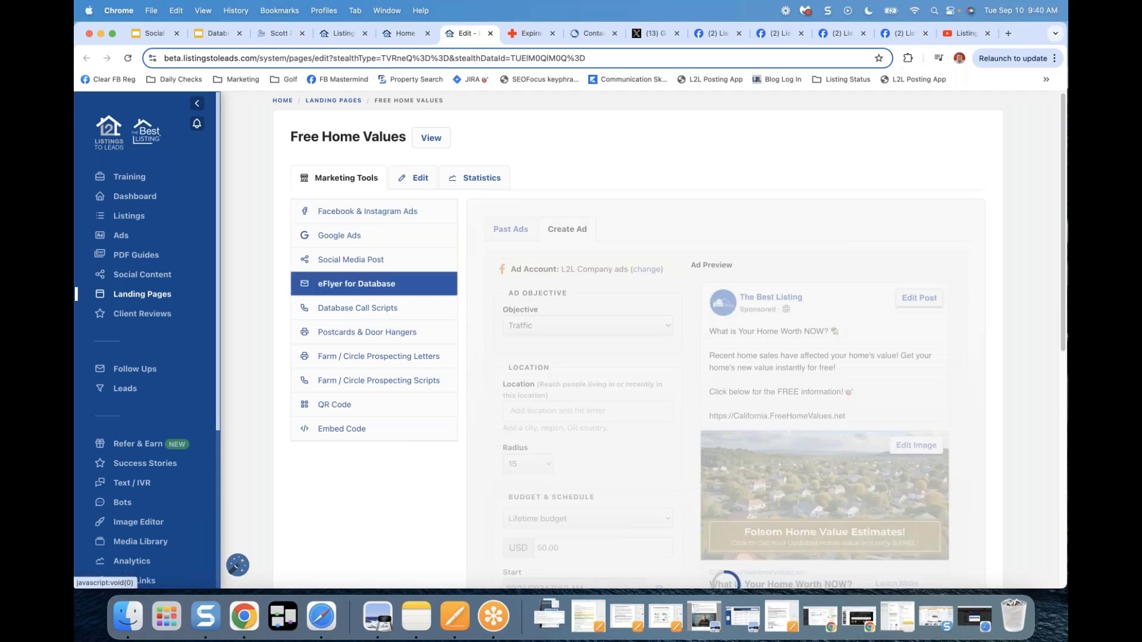
click(355, 289)
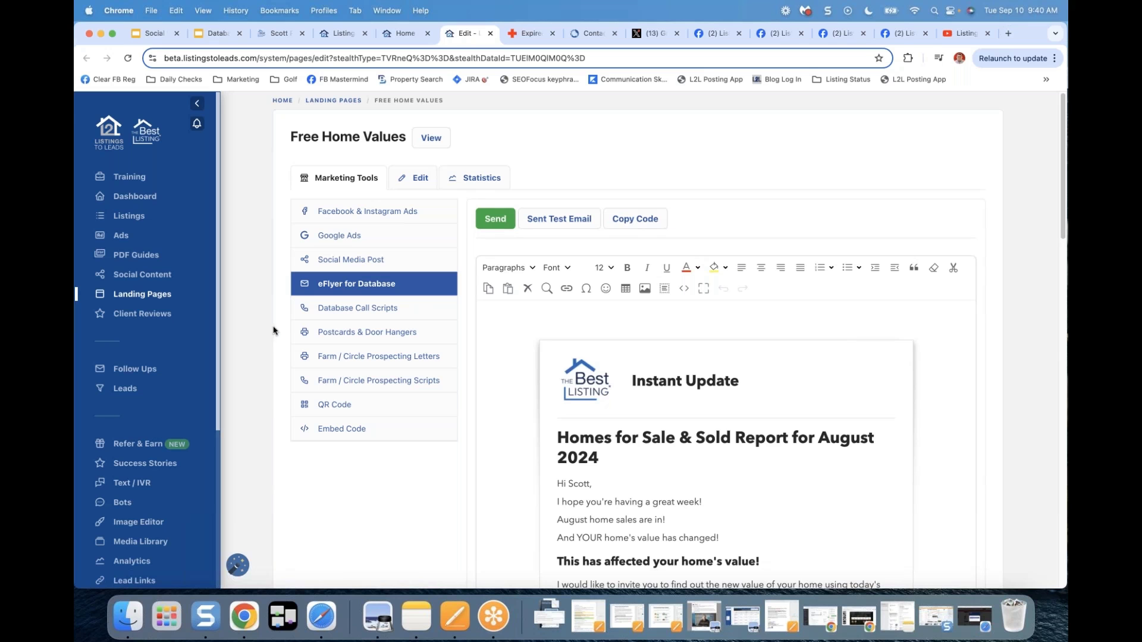
Step: Send a test email of the Free Home Values eFlyer to the prefilled recipient
click(357, 287)
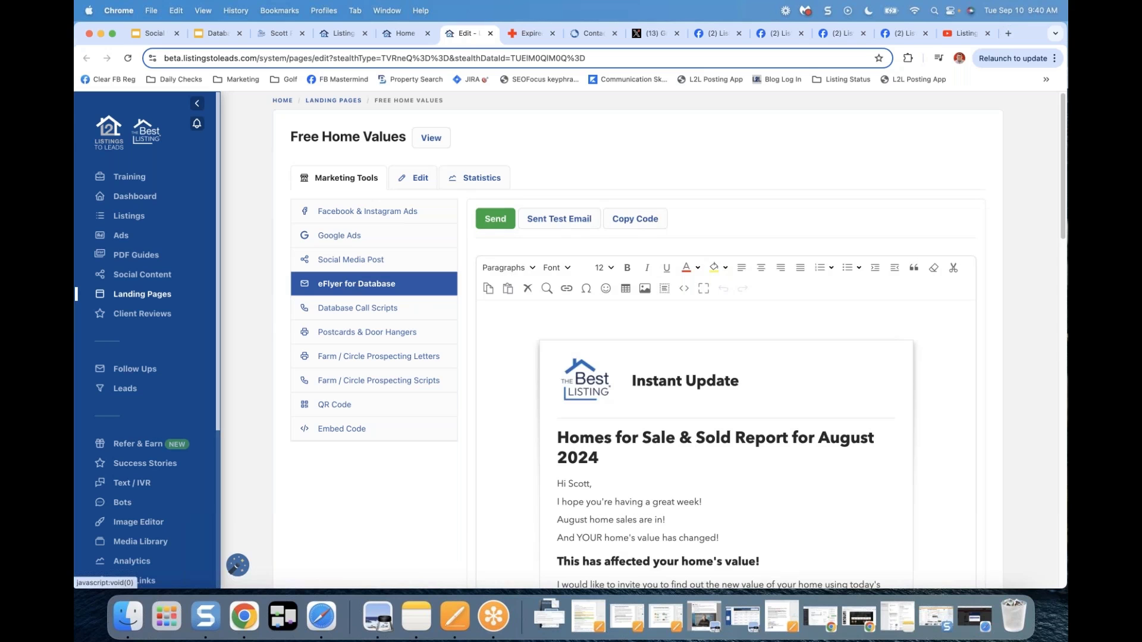
click(559, 225)
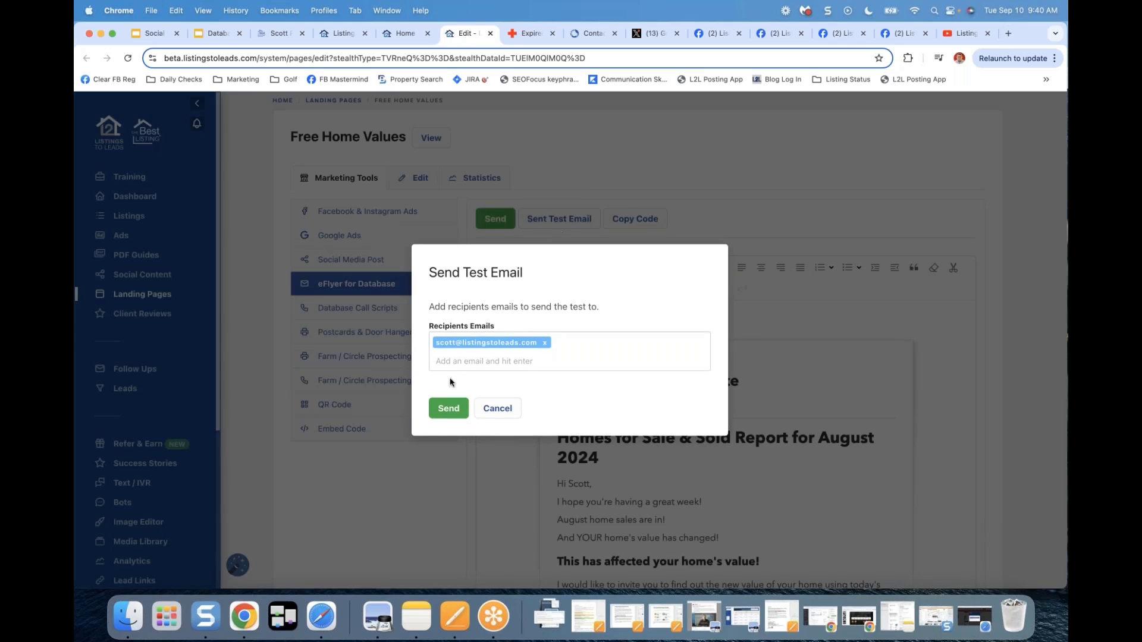
click(449, 409)
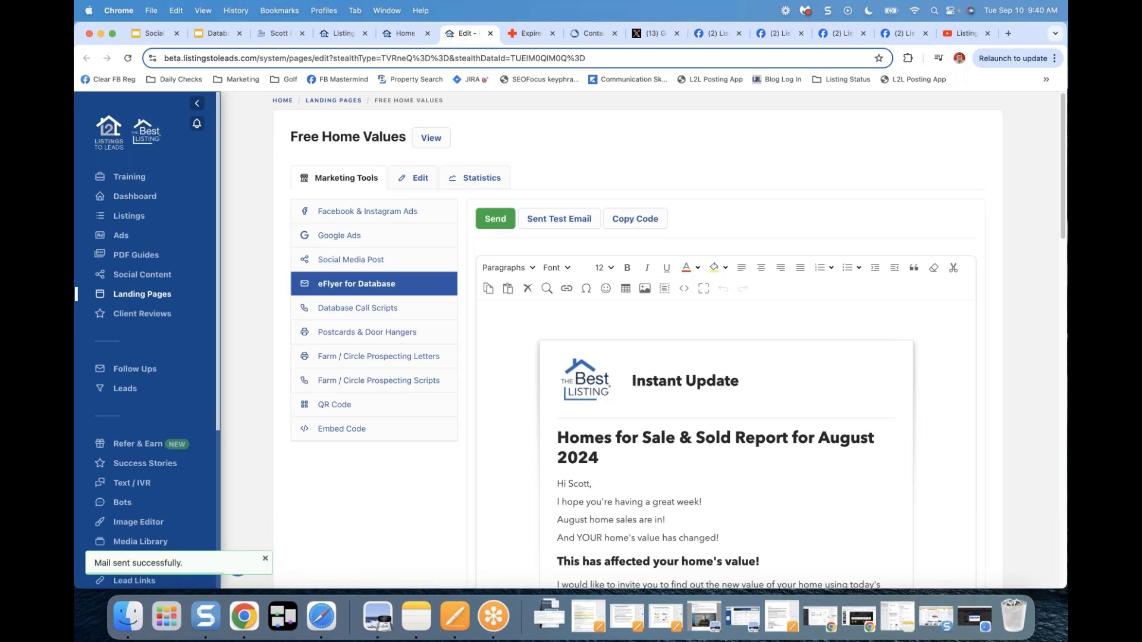
Step: Bring up the received Homes for Sale & Sold Report test email and examine its message, banners and home value landing page
click(806, 12)
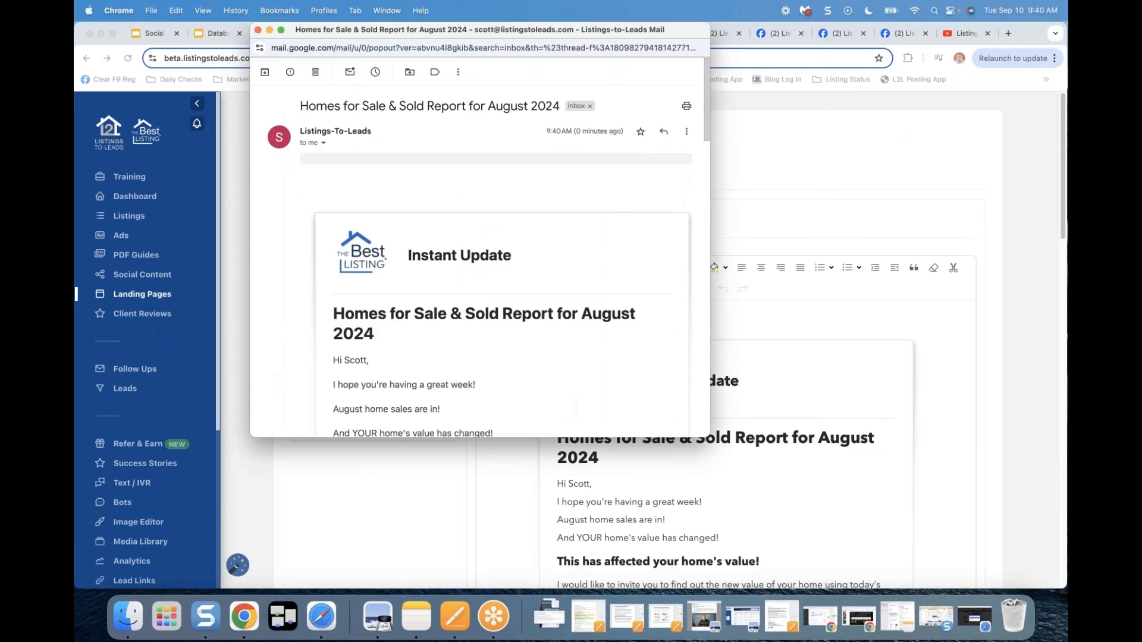
scroll(708, 219, down, 5)
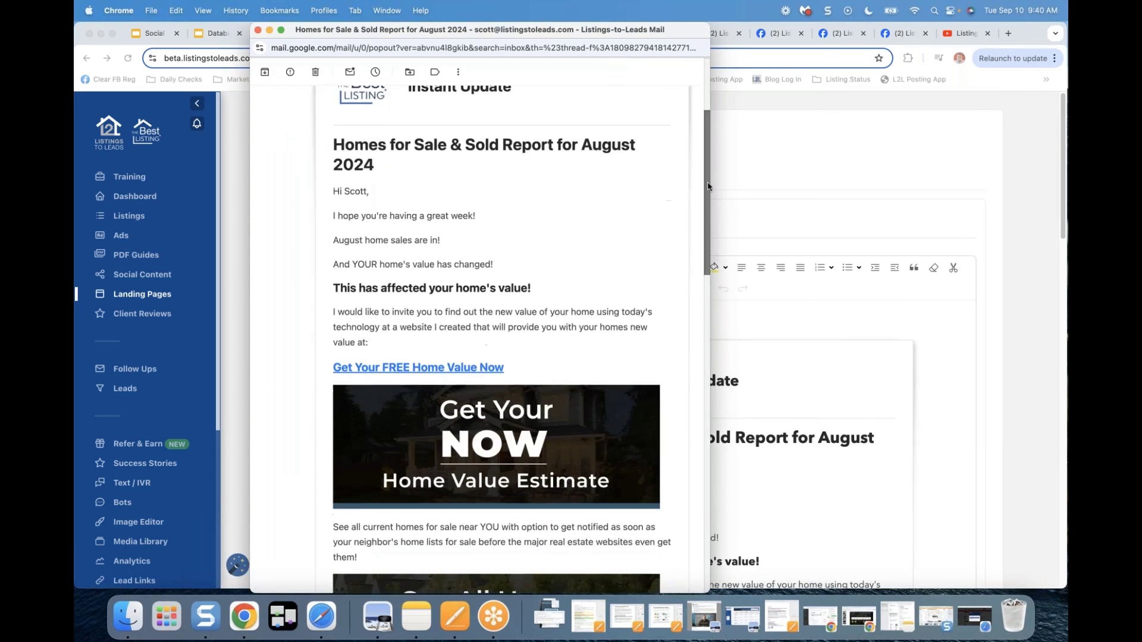
scroll(710, 218, down, 2)
scroll(713, 193, up, 3)
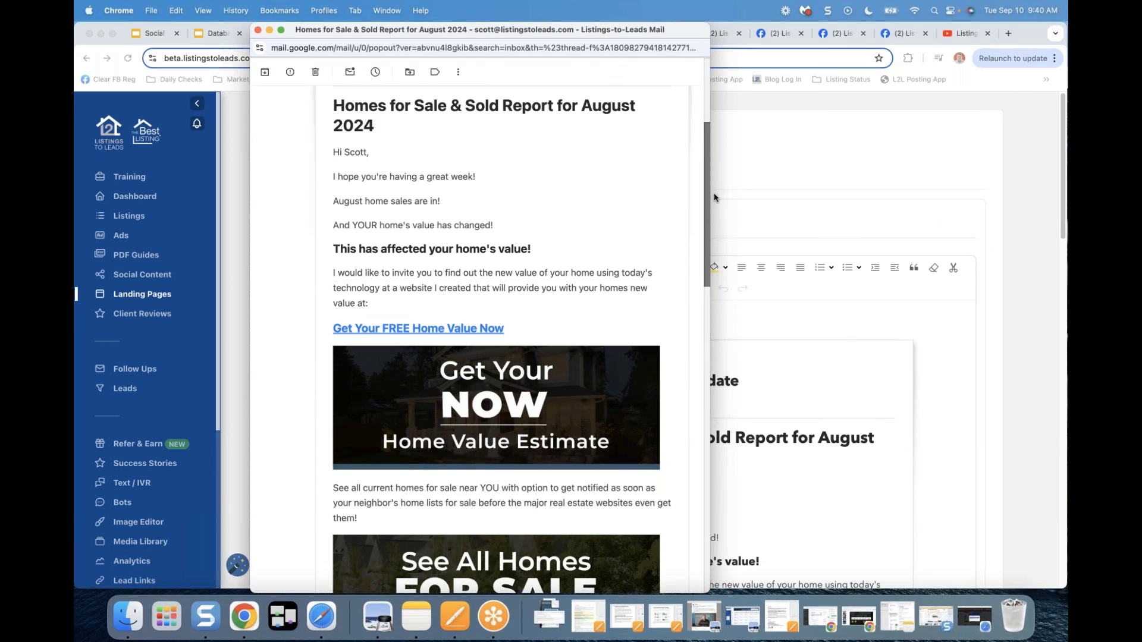
scroll(714, 194, down, 2)
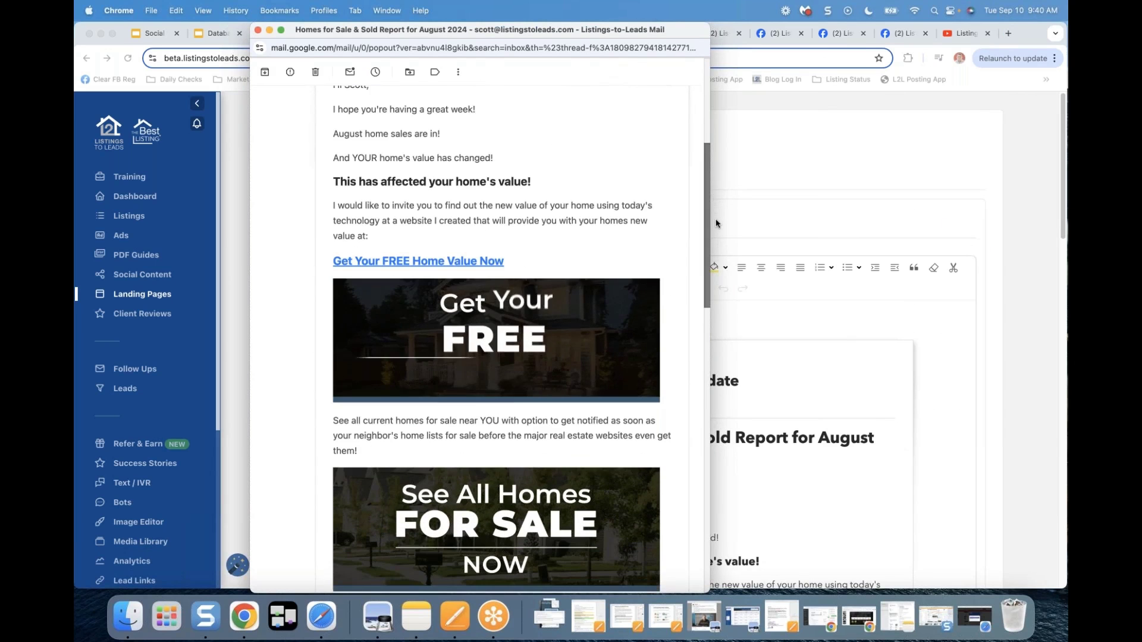
scroll(716, 229, down, 1)
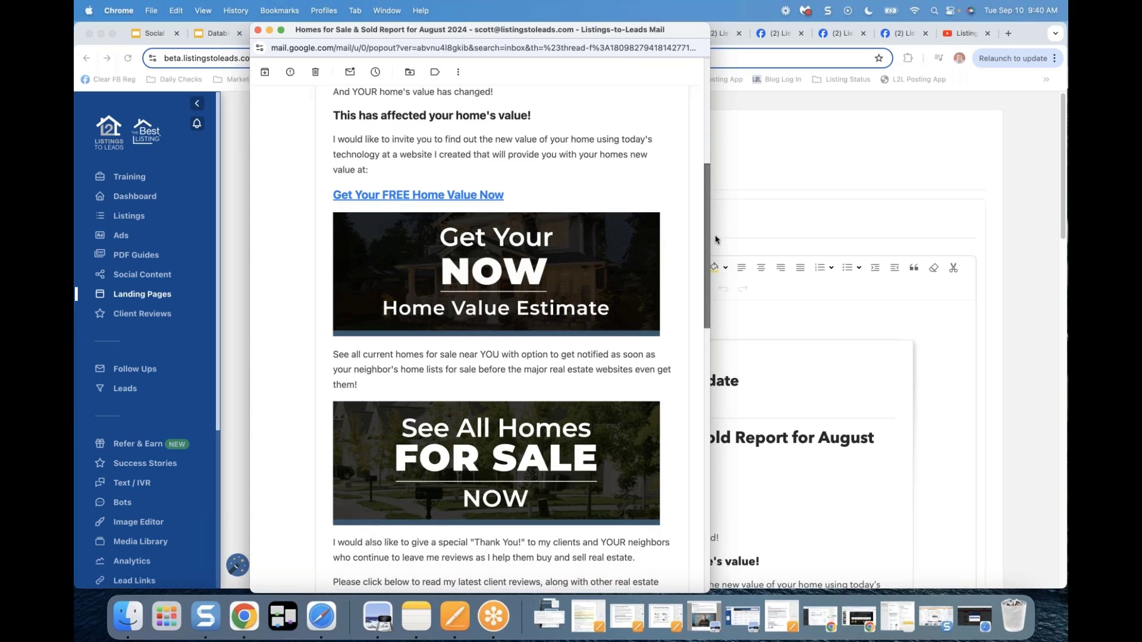
scroll(716, 244, up, 4)
scroll(448, 248, down, 5)
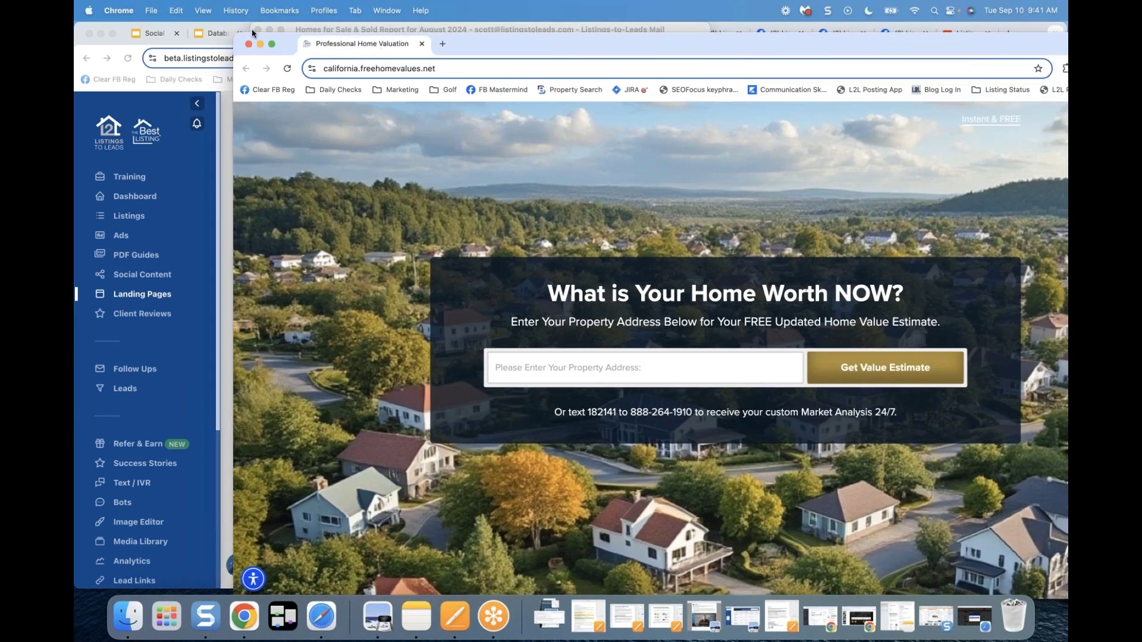
Step: Close the home value landing page and return to the test email's window
drag(253, 33, 243, 36)
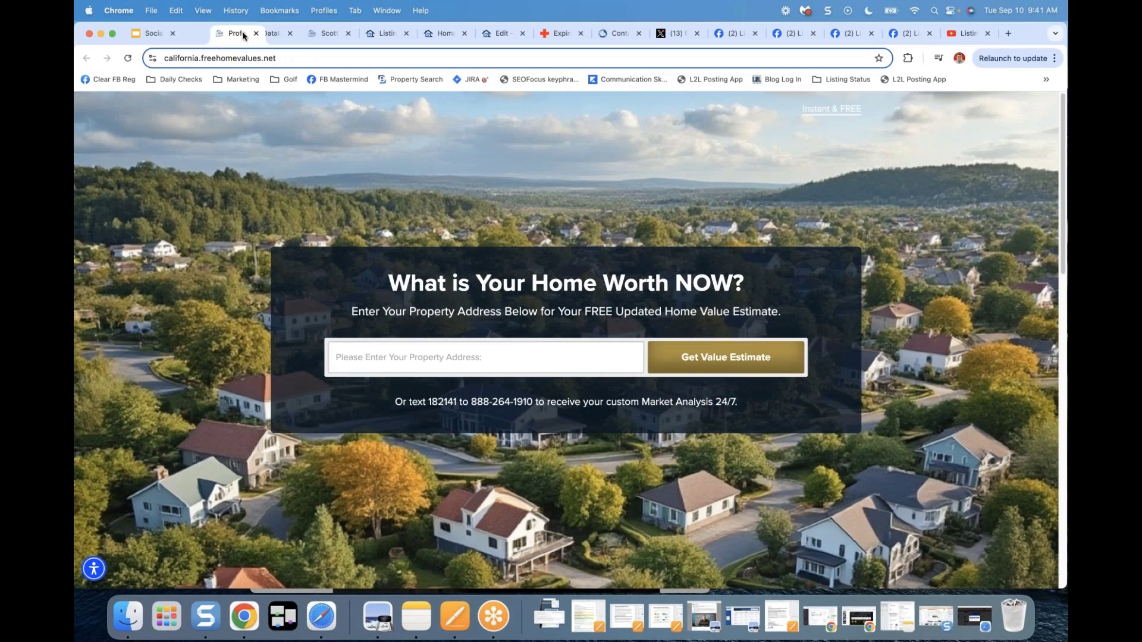
click(256, 33)
key(ctrl+Up)
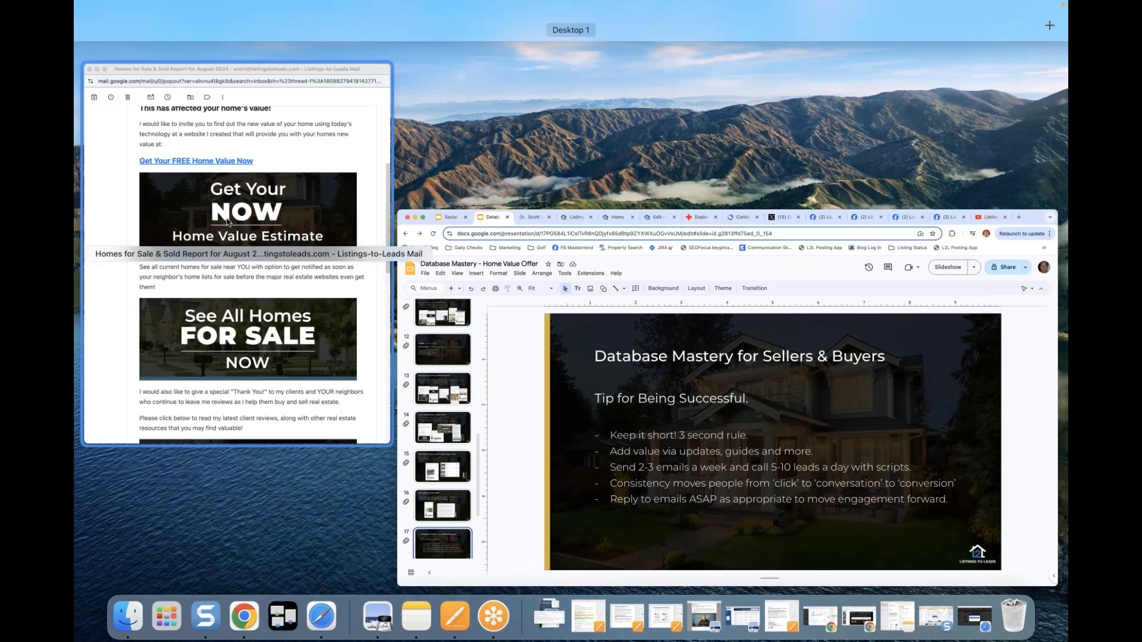
click(503, 376)
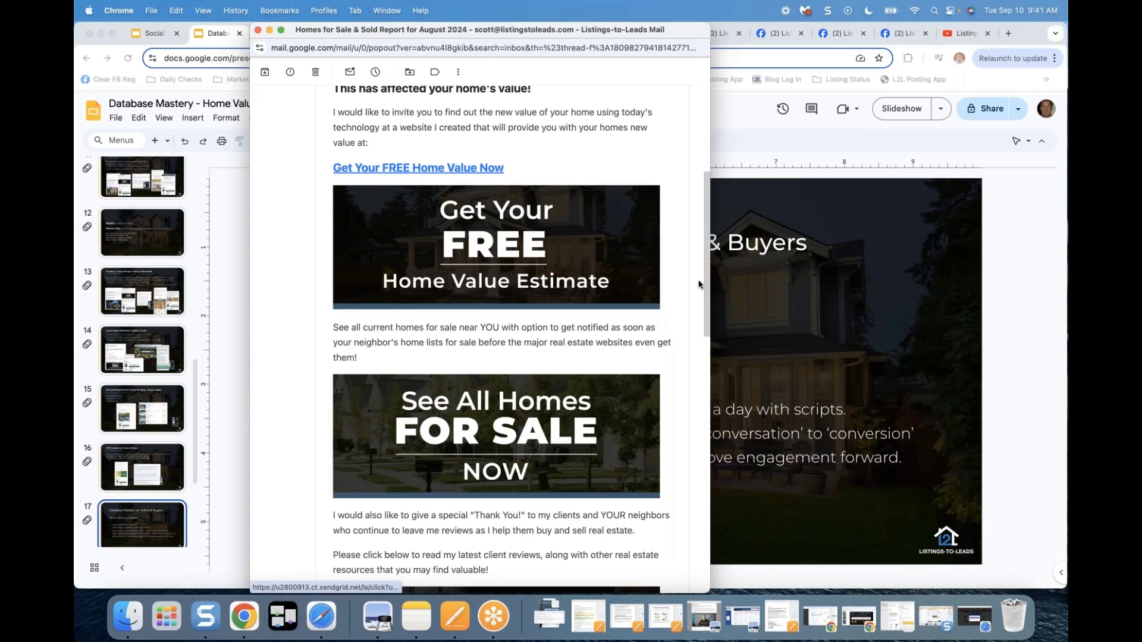
Step: Follow the See All Homes For Sale Now banner in the test email
drag(703, 311, 703, 330)
scroll(563, 249, down, 5)
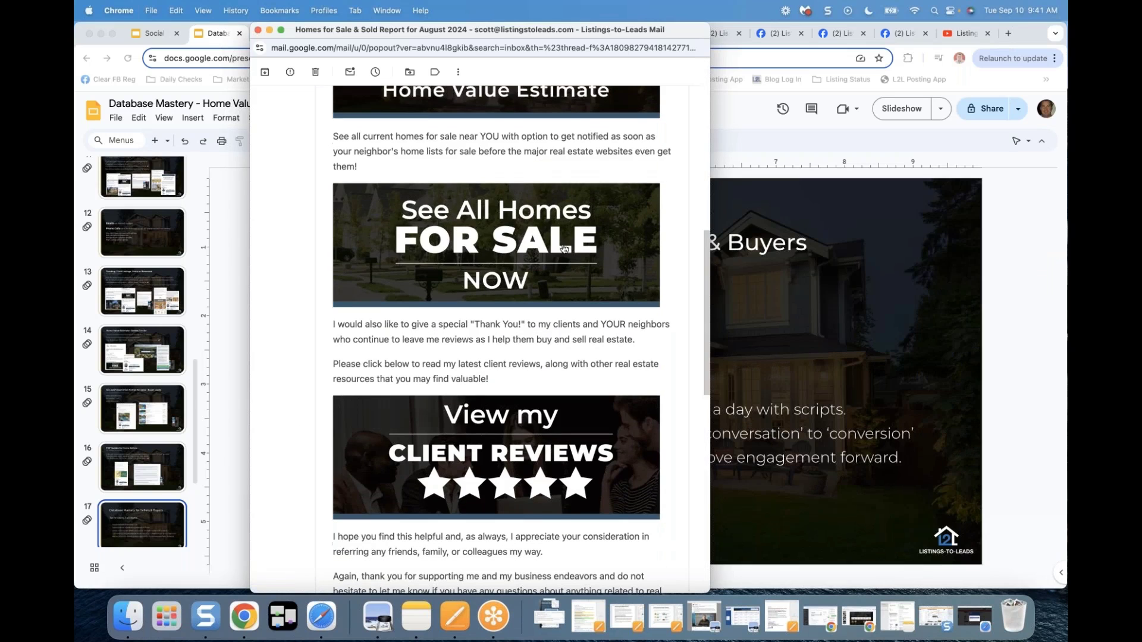
click(480, 217)
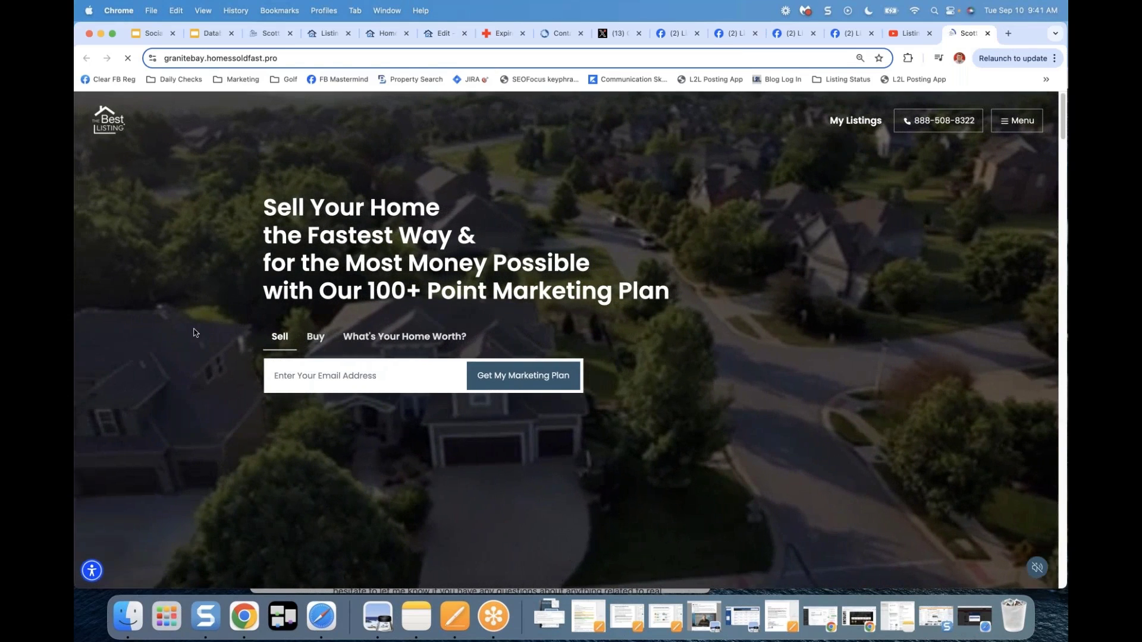
Step: Look over the seller website's headline offers and My Listings section, and close the page
scroll(193, 333, down, 10)
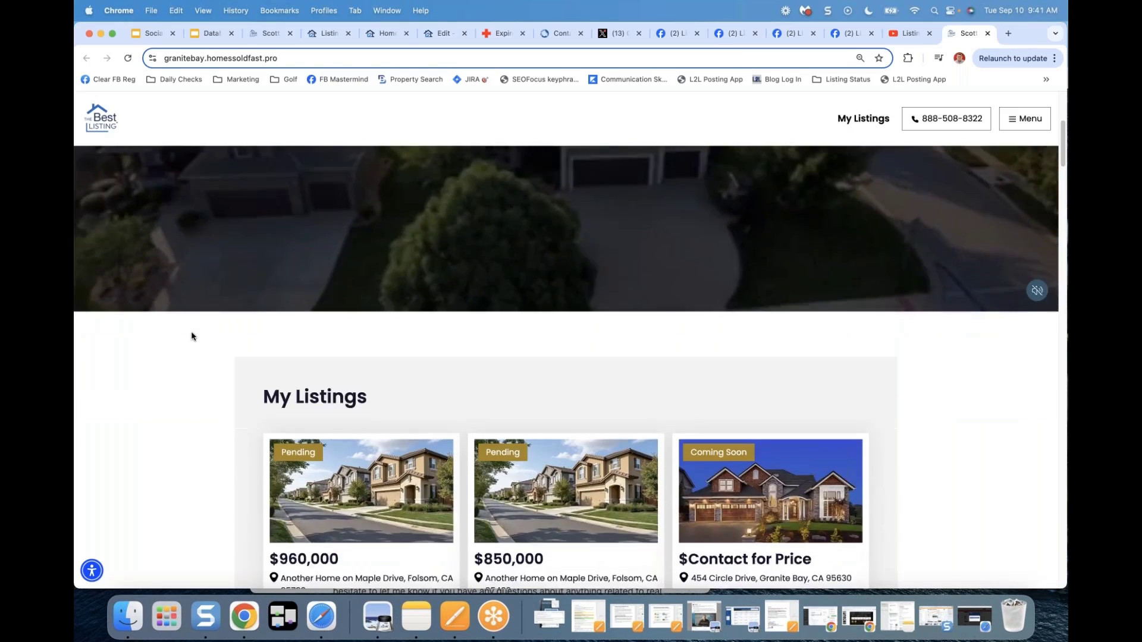
scroll(192, 336, up, 5)
scroll(192, 337, up, 5)
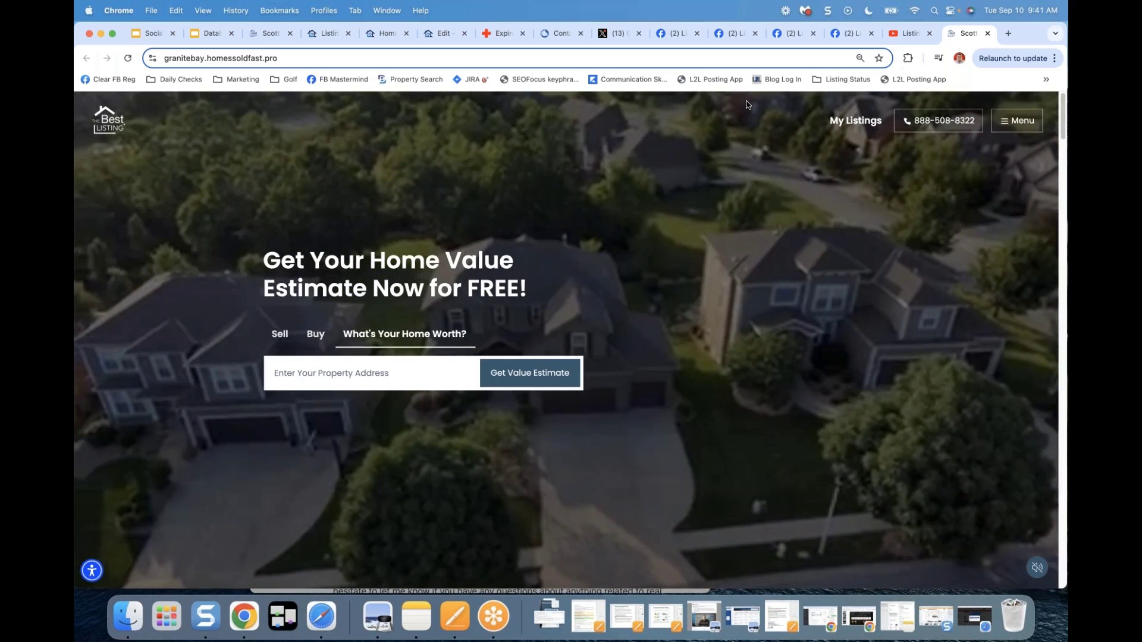
click(988, 34)
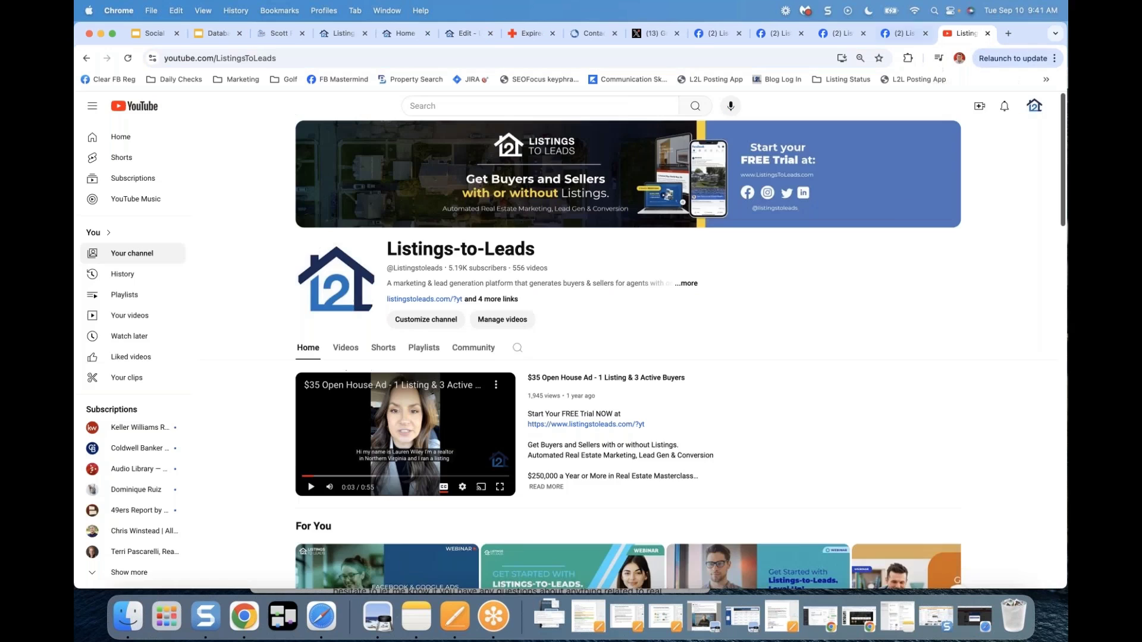
Step: Return to the Free Home Values eFlyer editor and copy the eFlyer's code
click(404, 35)
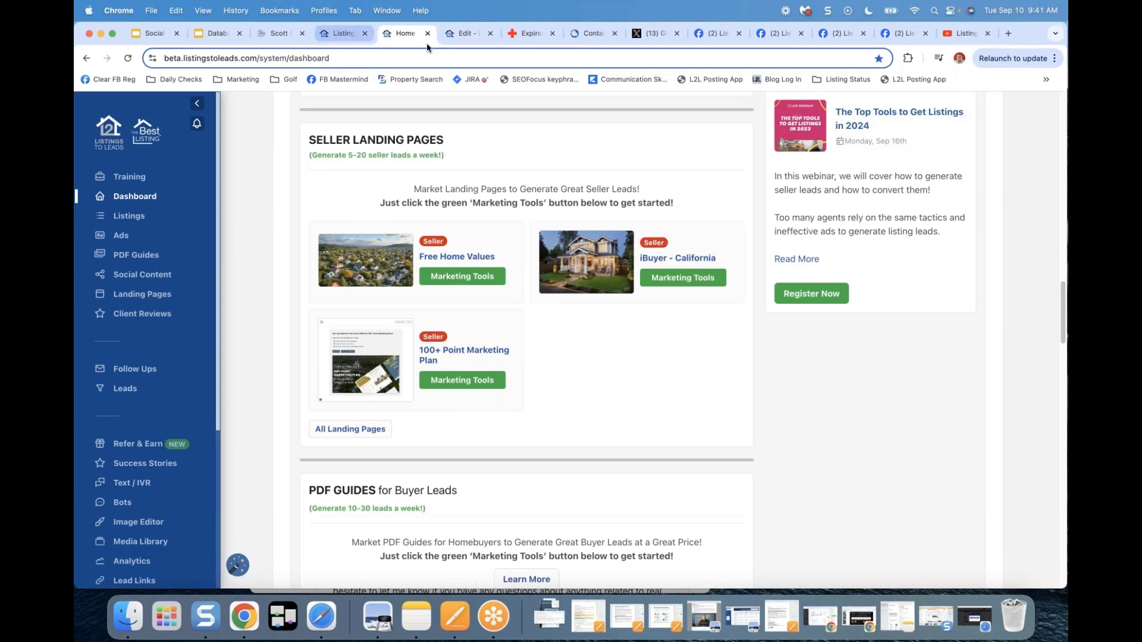
click(466, 33)
click(644, 219)
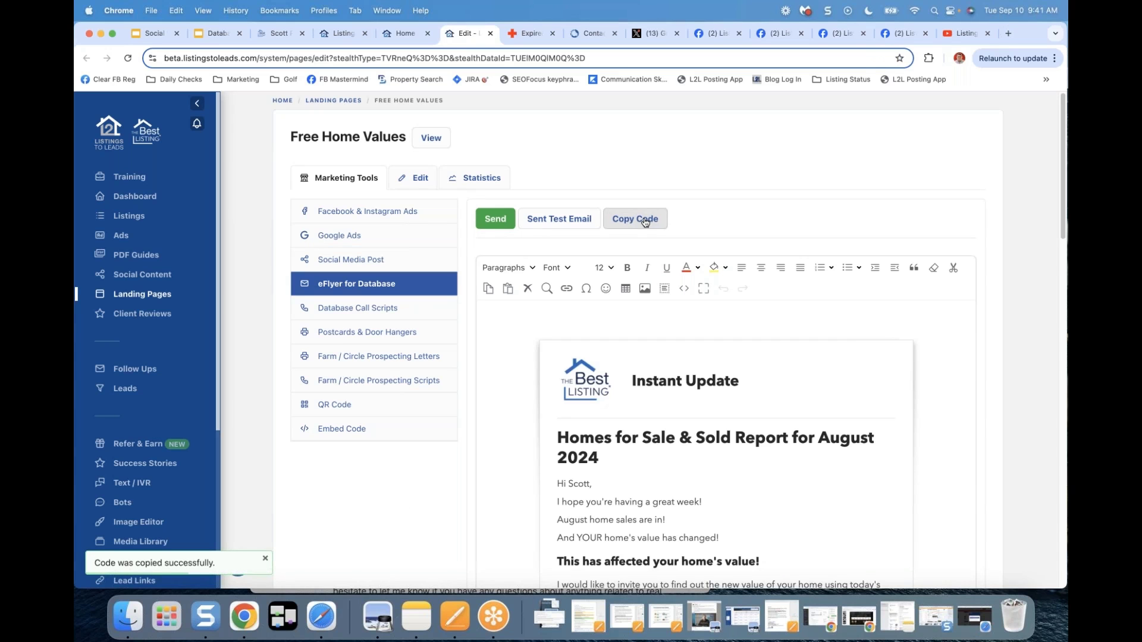
Step: Review the contact lists available for sending the Free Home Values eFlyer, and close the form without sending
click(492, 220)
click(483, 356)
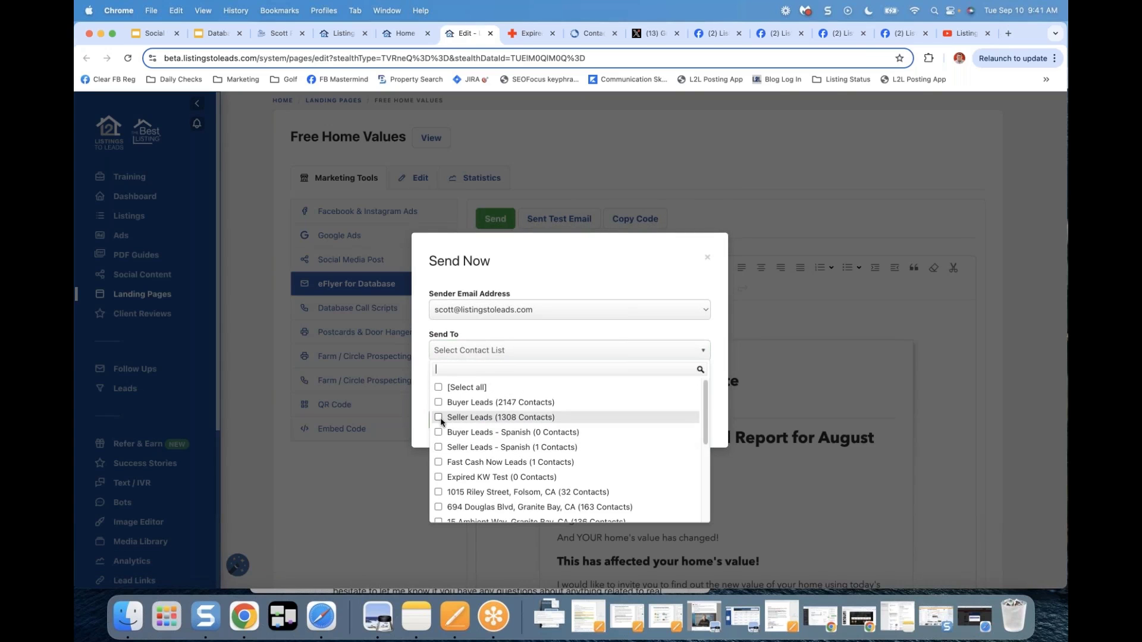
click(592, 265)
click(707, 256)
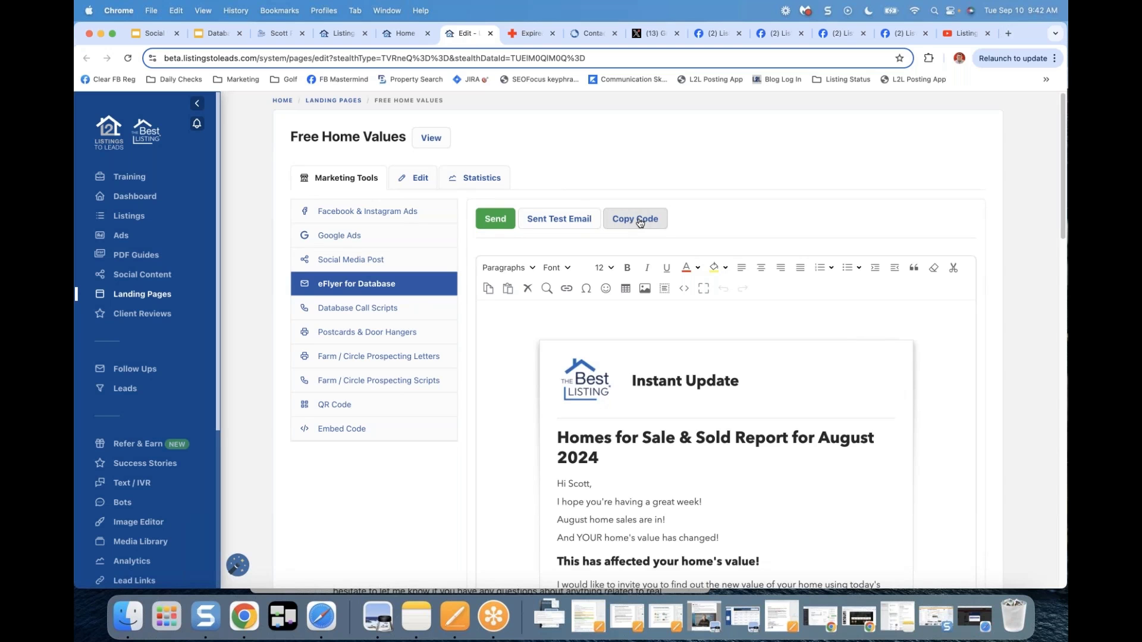
Step: Open the Free Home Values database call scripts and read the Seller Leads Version 1 script for contacts already sent the eFlyer
click(370, 310)
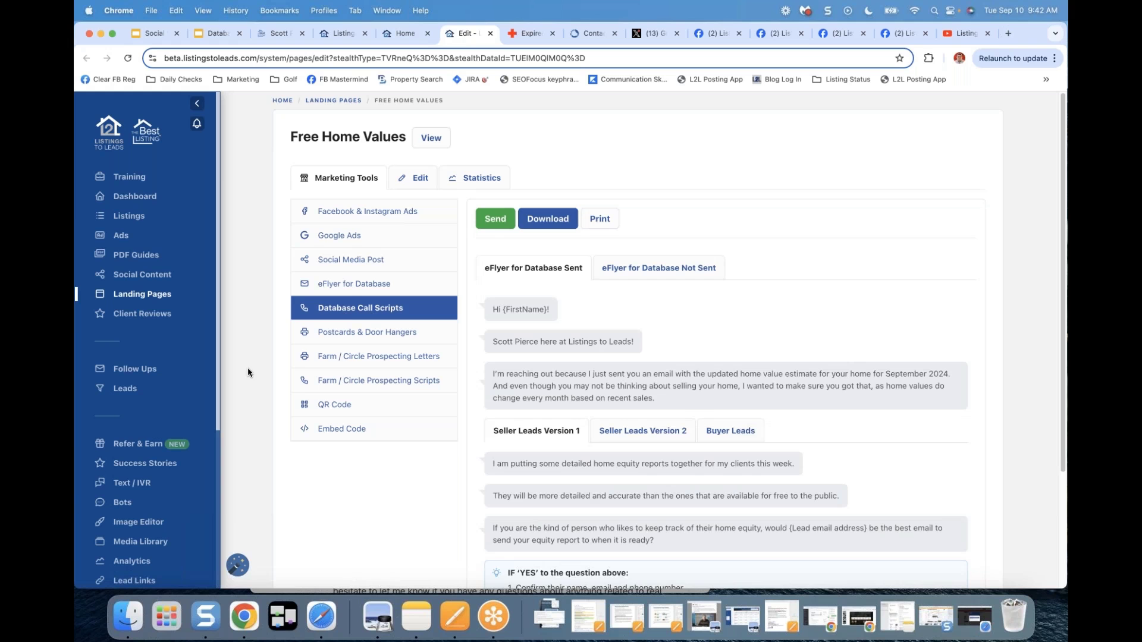
scroll(248, 372, down, 2)
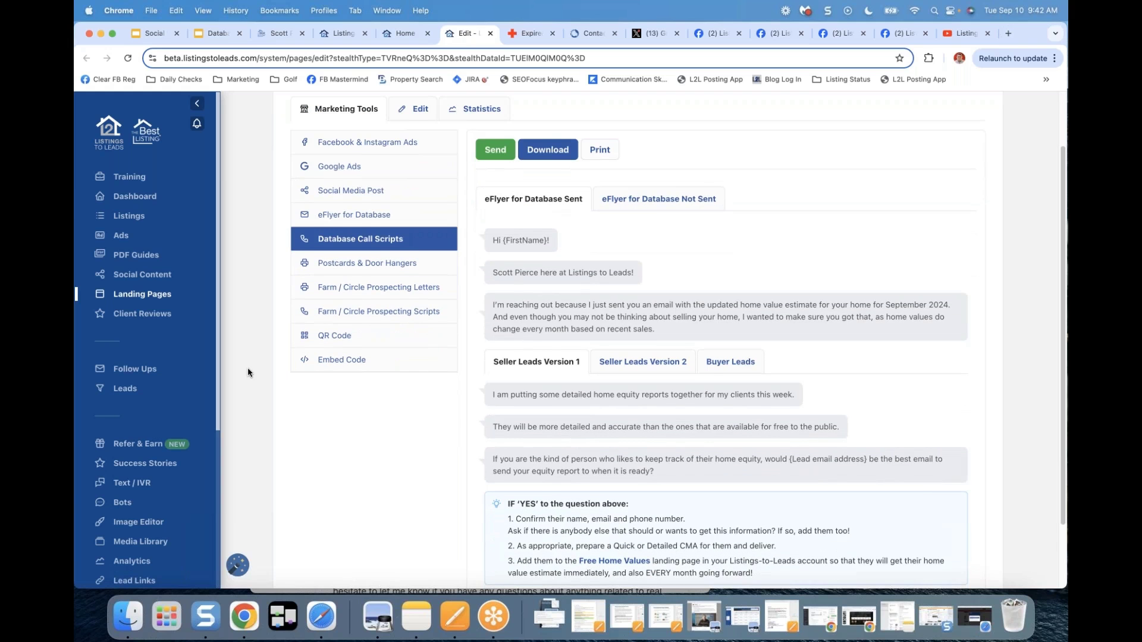
scroll(247, 372, down, 1)
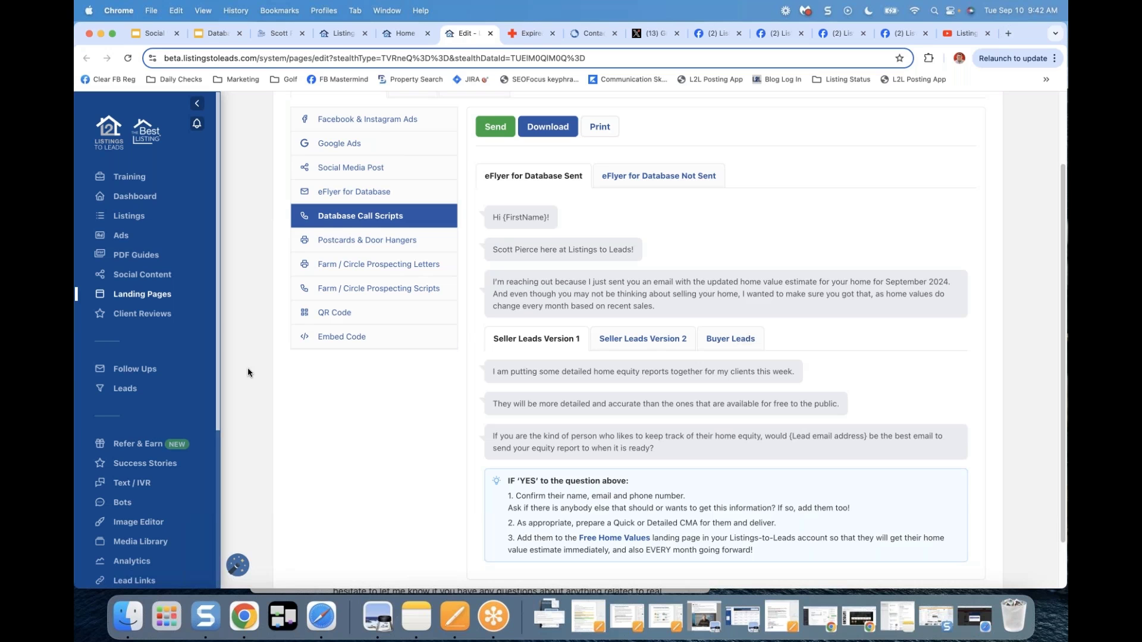
scroll(477, 309, up, 2)
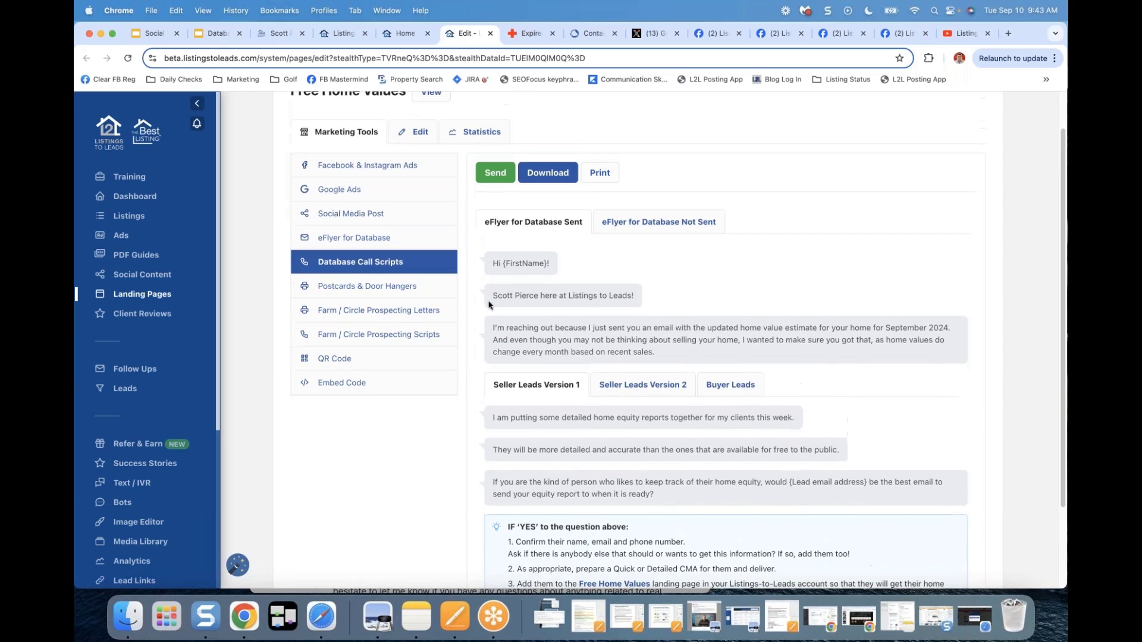
scroll(517, 268, up, 2)
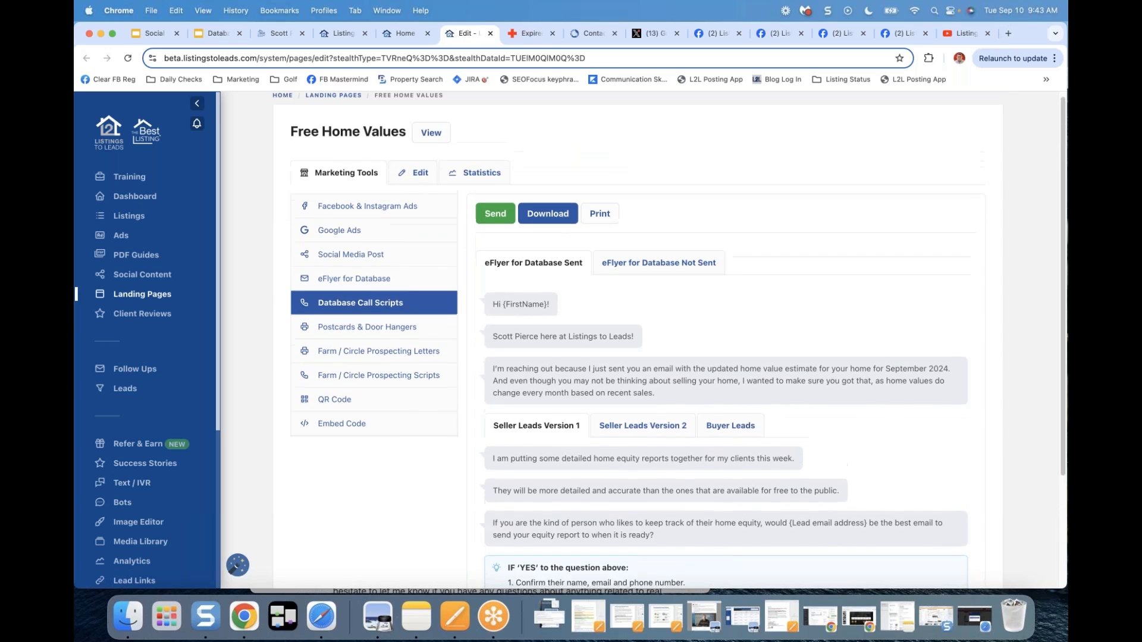
scroll(552, 318, down, 2)
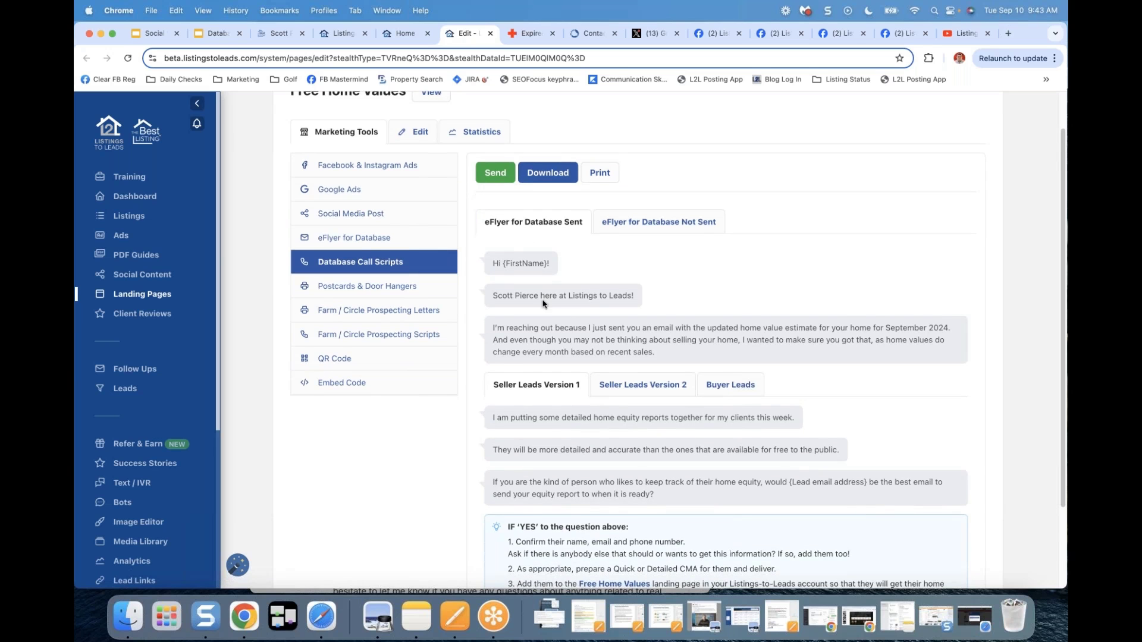
scroll(533, 294, down, 2)
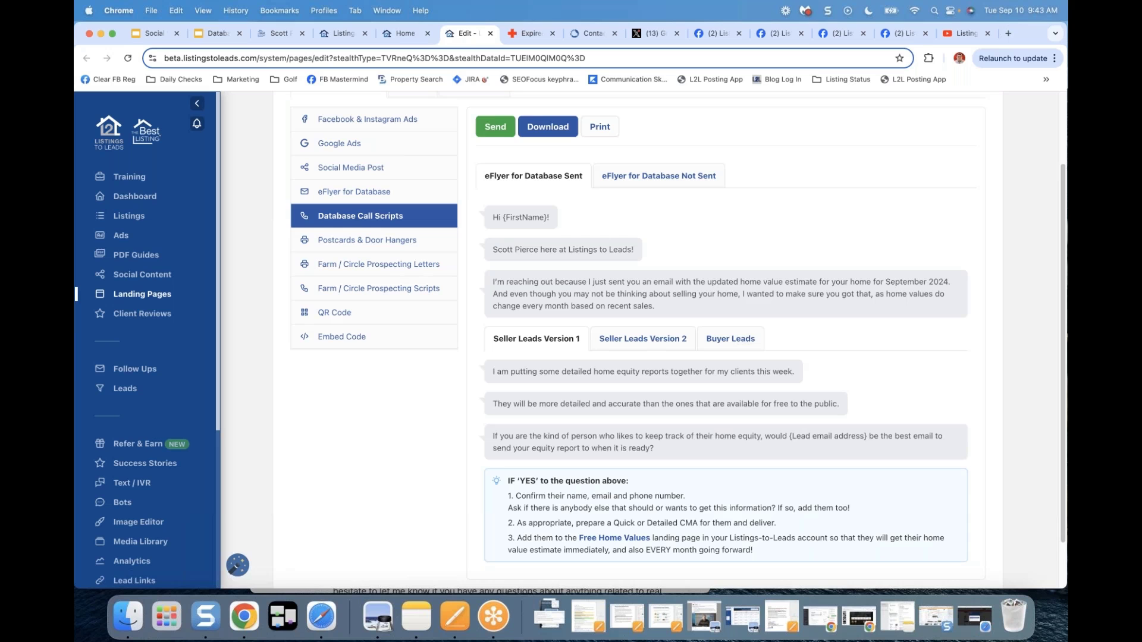
scroll(568, 298, down, 2)
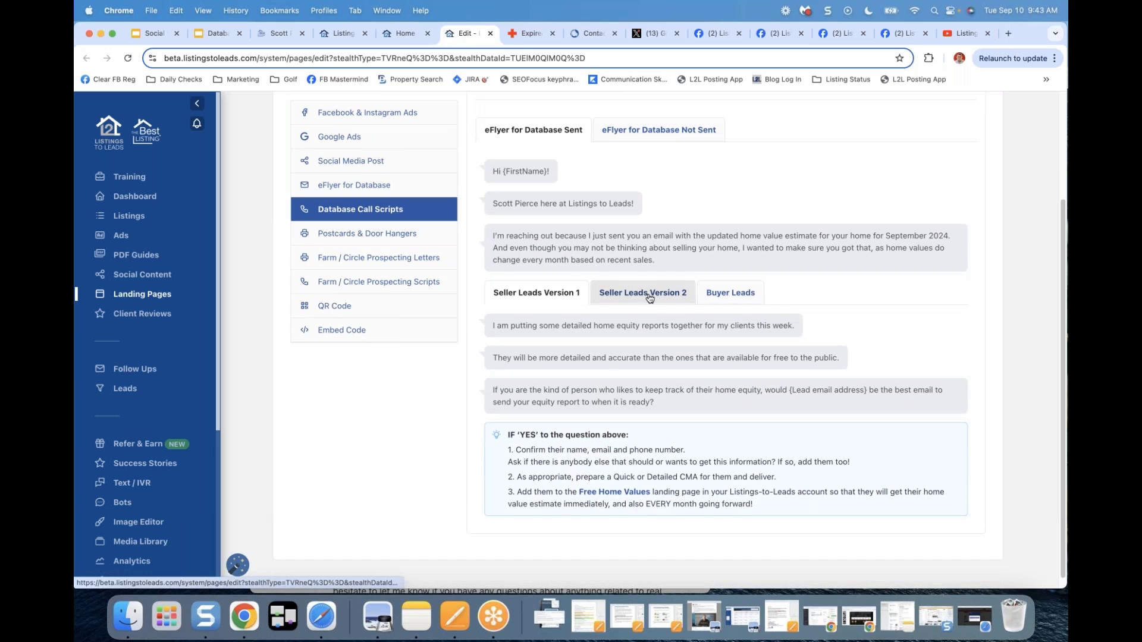
Step: Compare the Seller Leads Version 2 call script with Version 1
click(649, 298)
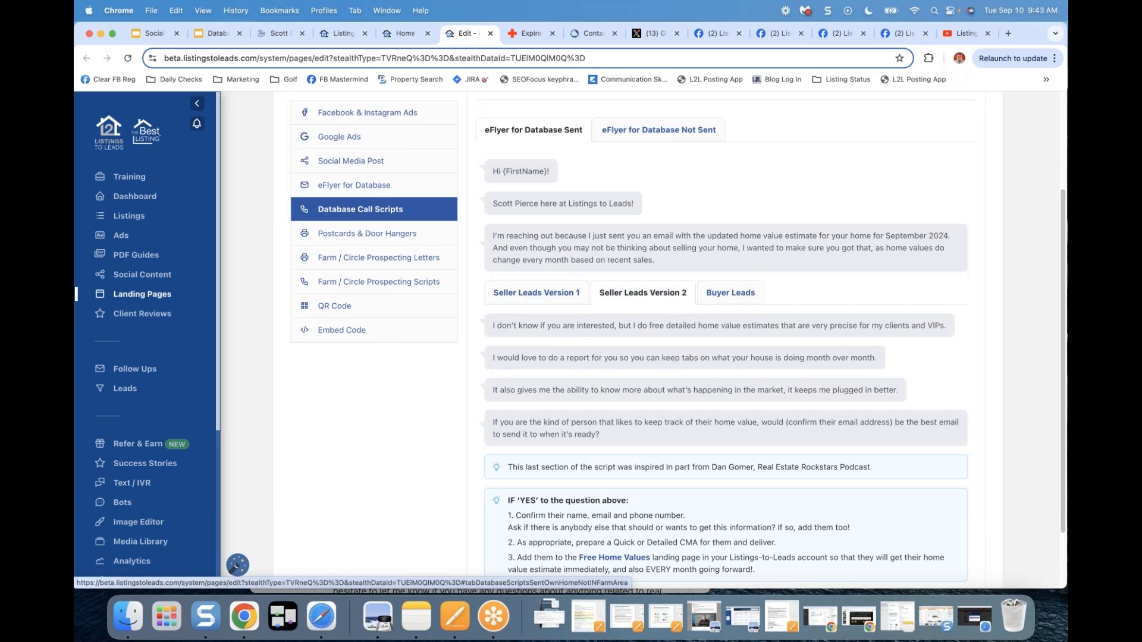
click(525, 295)
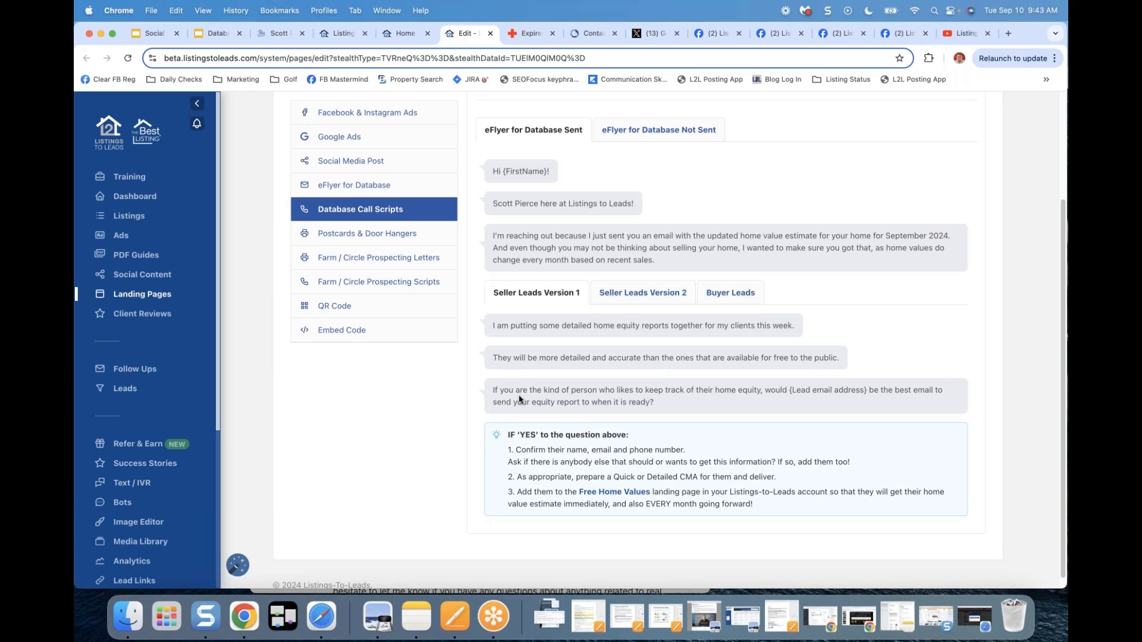
scroll(519, 400, up, 1)
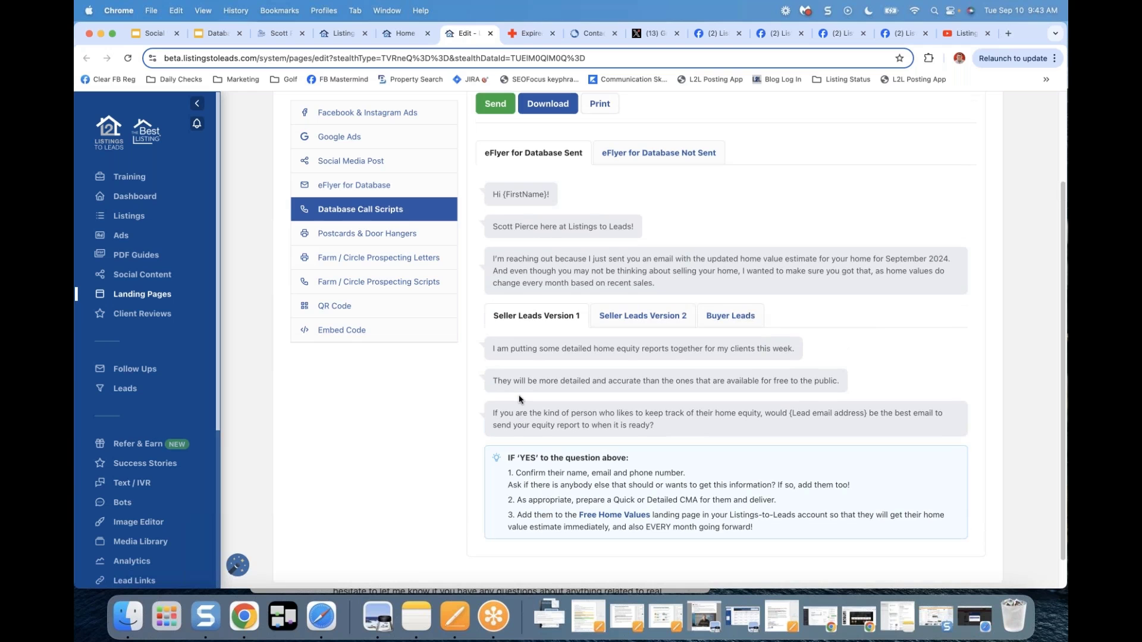
scroll(595, 356, up, 1)
click(642, 338)
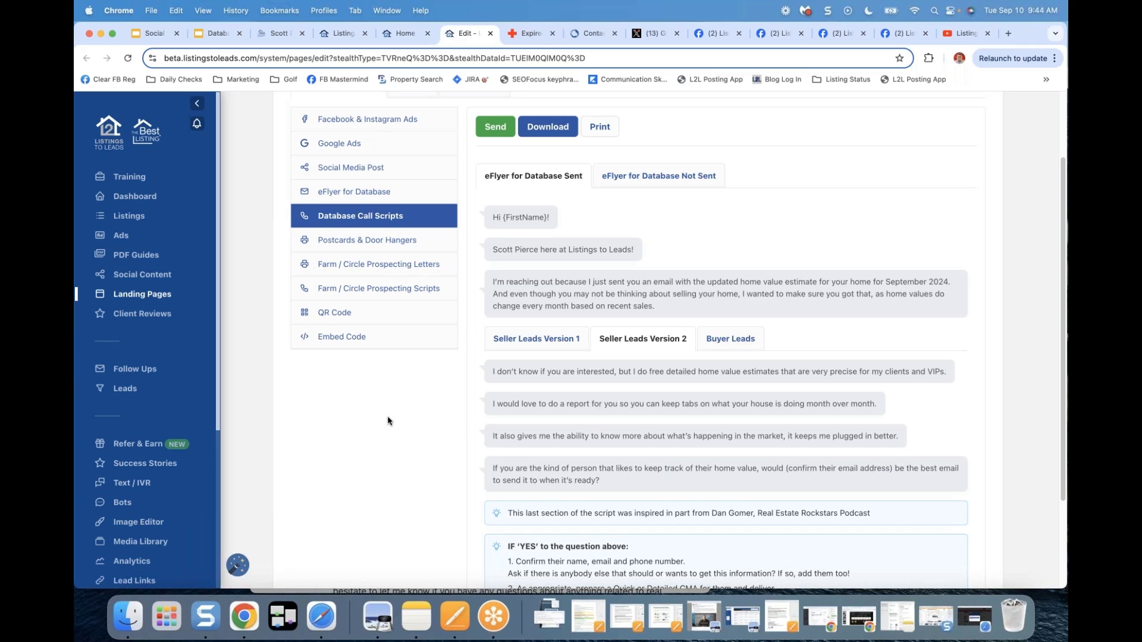
scroll(390, 420, up, 1)
scroll(625, 339, up, 3)
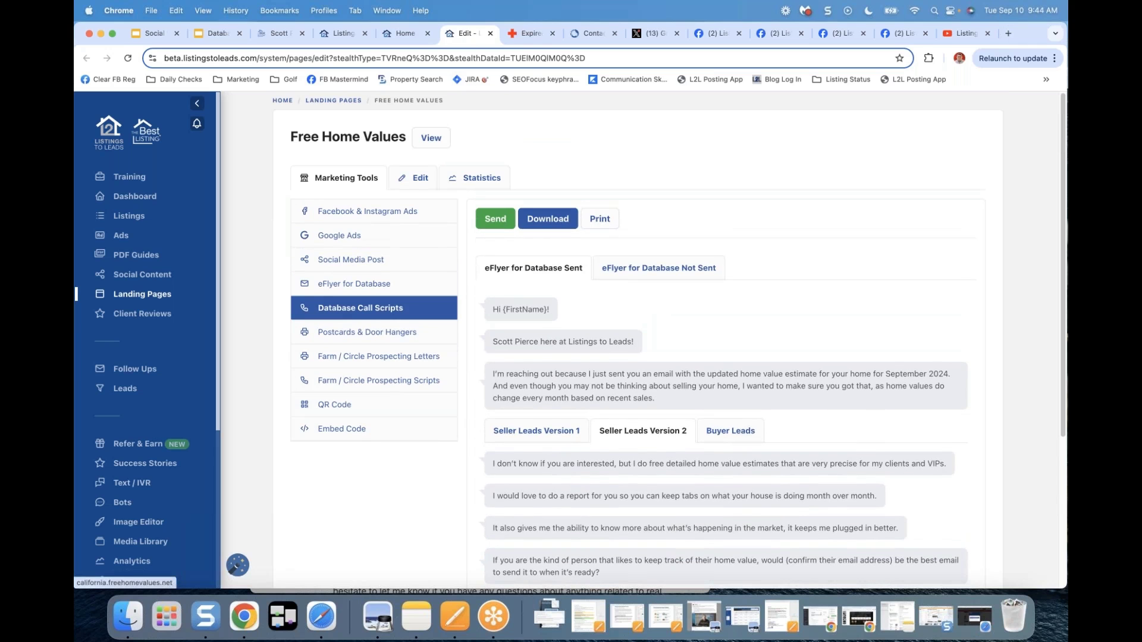
Step: Close the Free Home Values page and find the PDF guides for seller leads on the dashboard
click(490, 34)
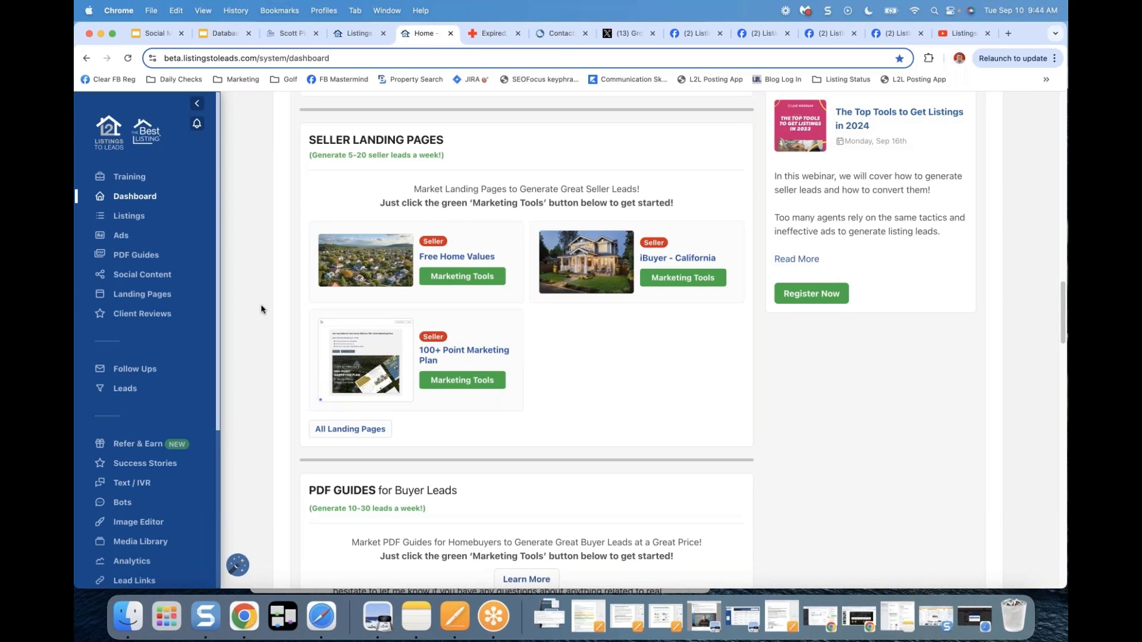
scroll(261, 310, down, 5)
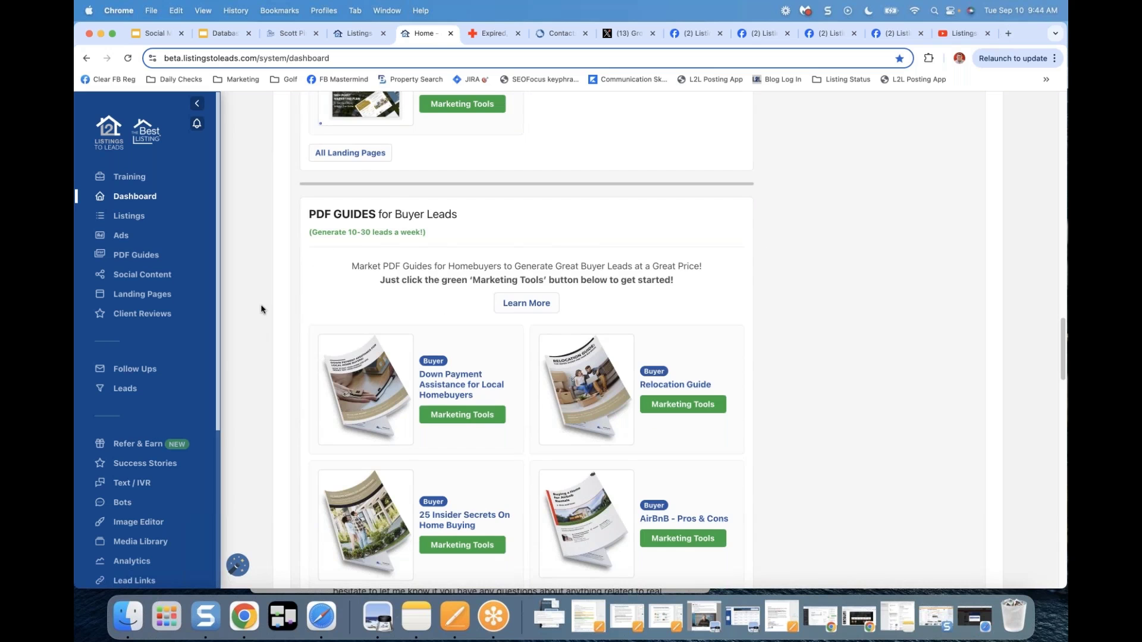
scroll(261, 309, down, 1)
scroll(261, 309, down, 8)
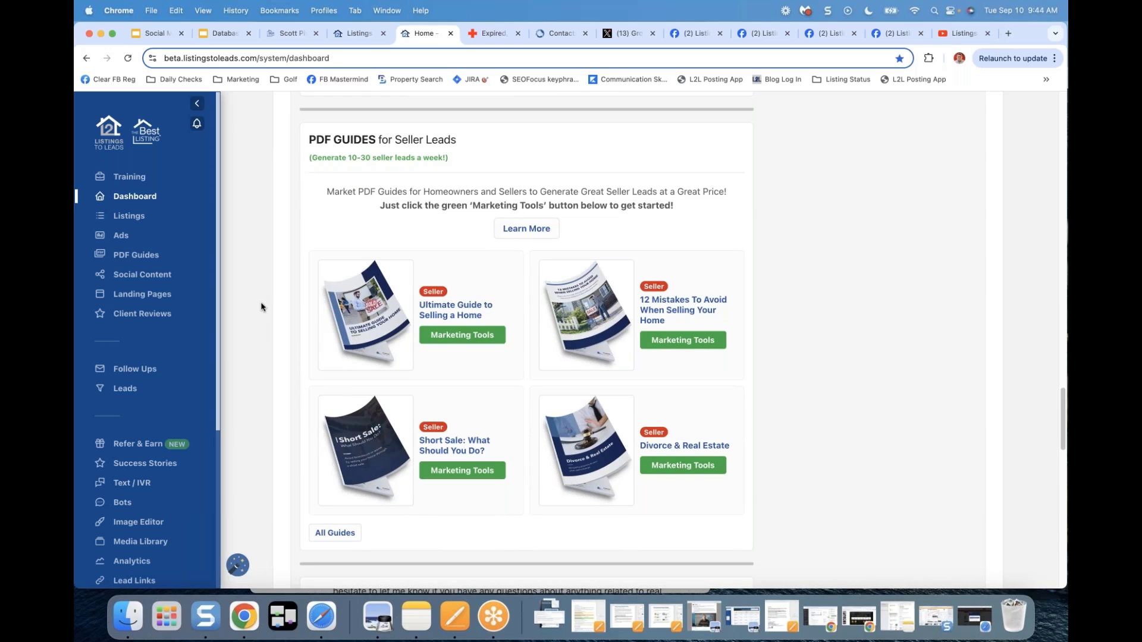
Step: Open the Ads page in a new tab and bring up the marketing tools for the Ultimate Guide to Selling a Home
right_click(119, 235)
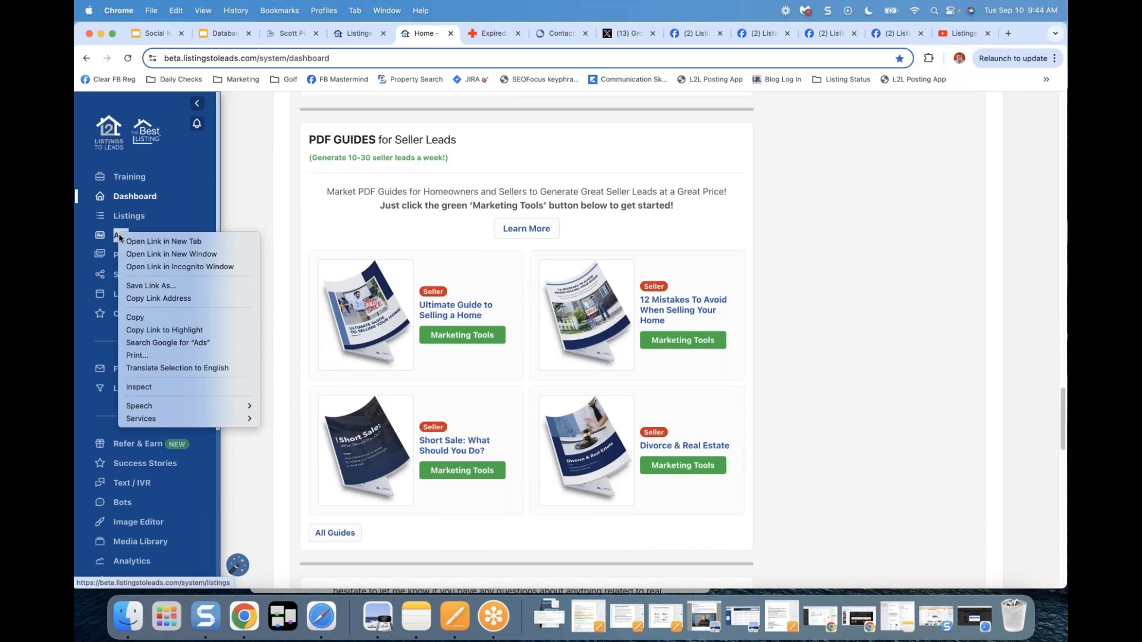
click(136, 241)
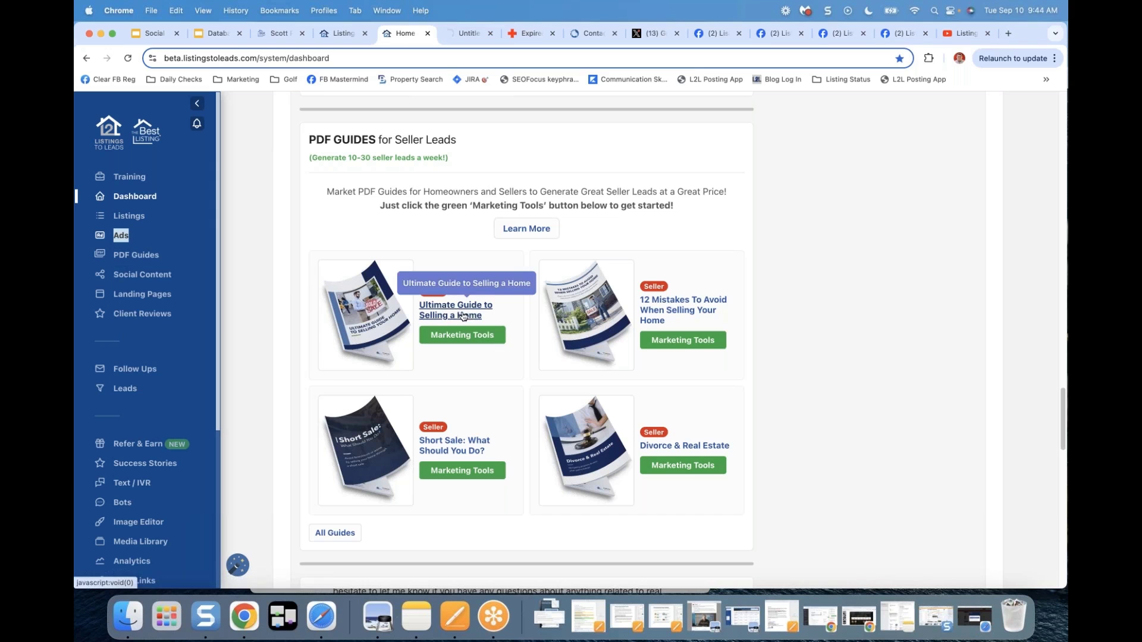
click(461, 341)
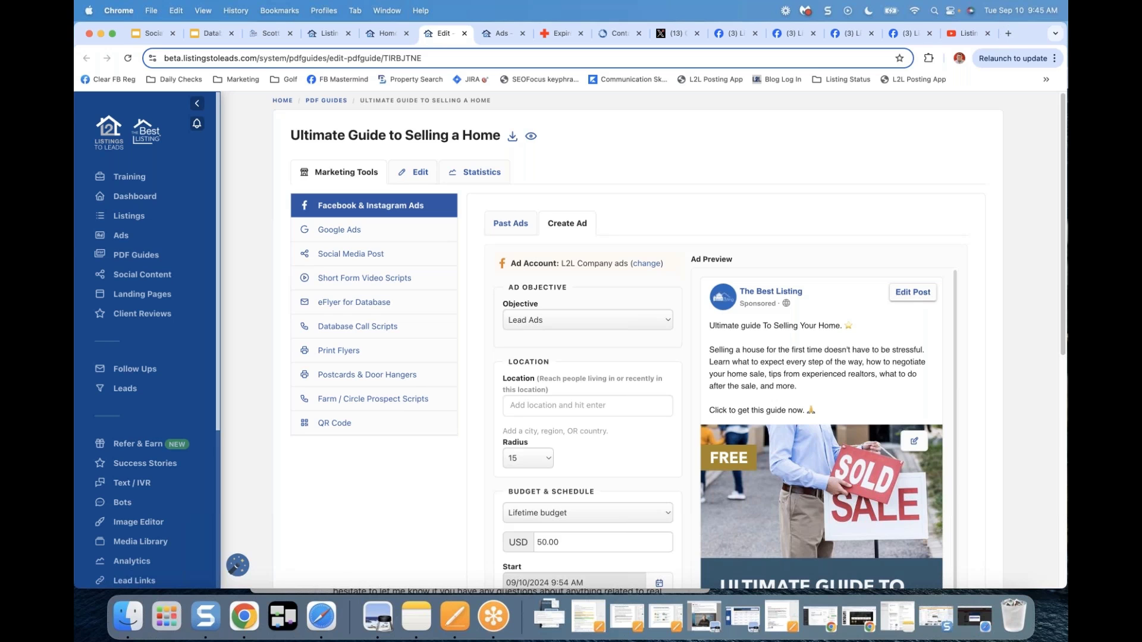
scroll(365, 468, down, 1)
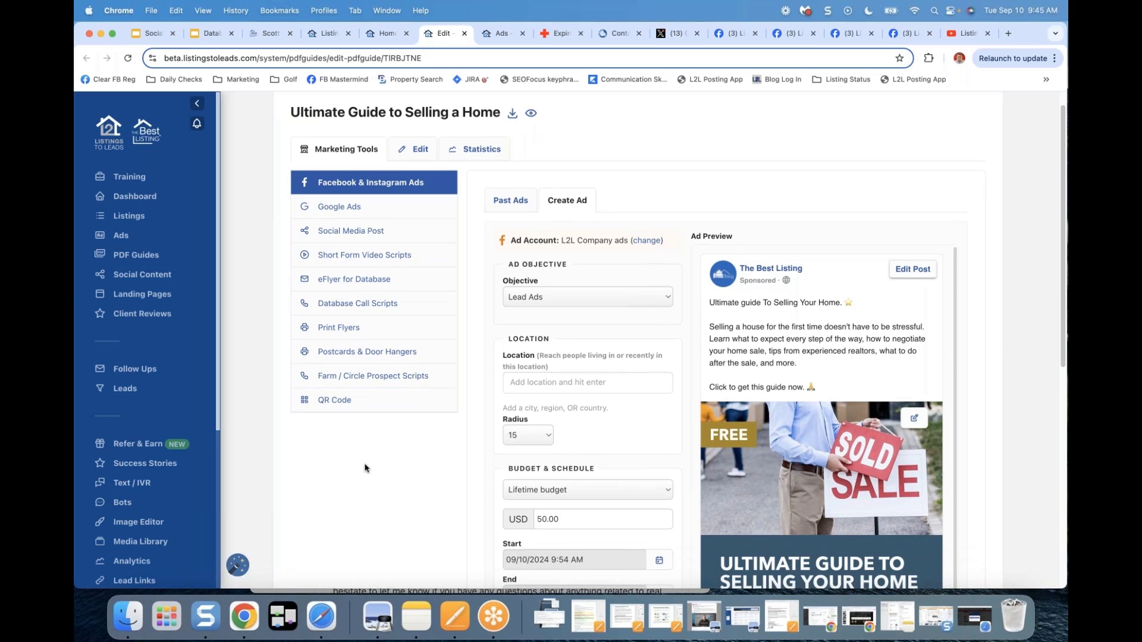
scroll(364, 468, down, 2)
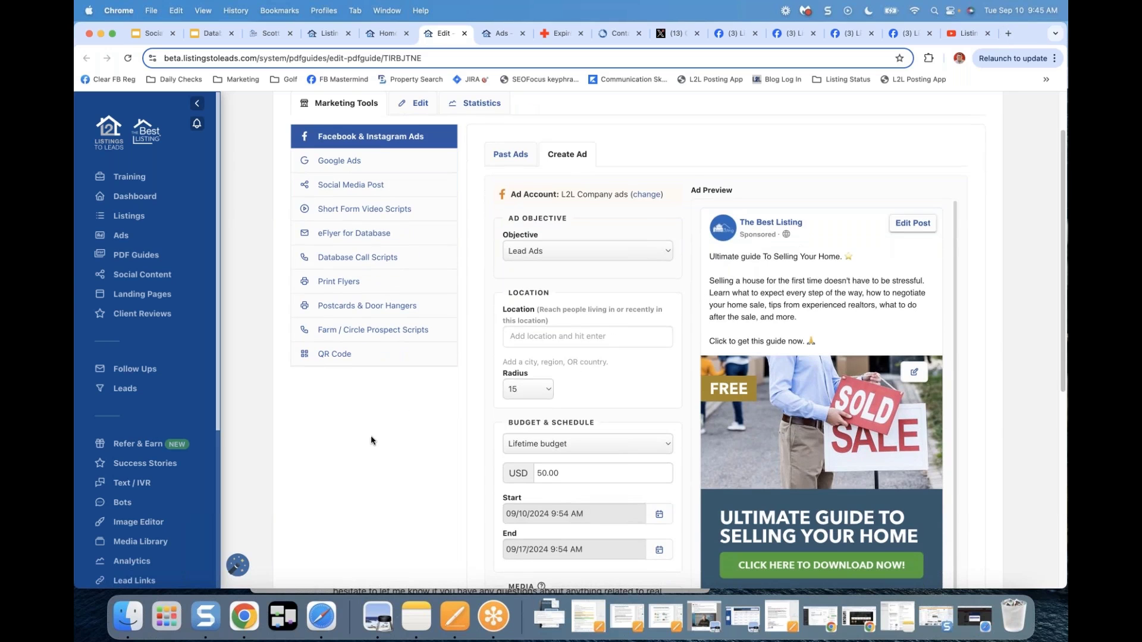
scroll(370, 440, up, 2)
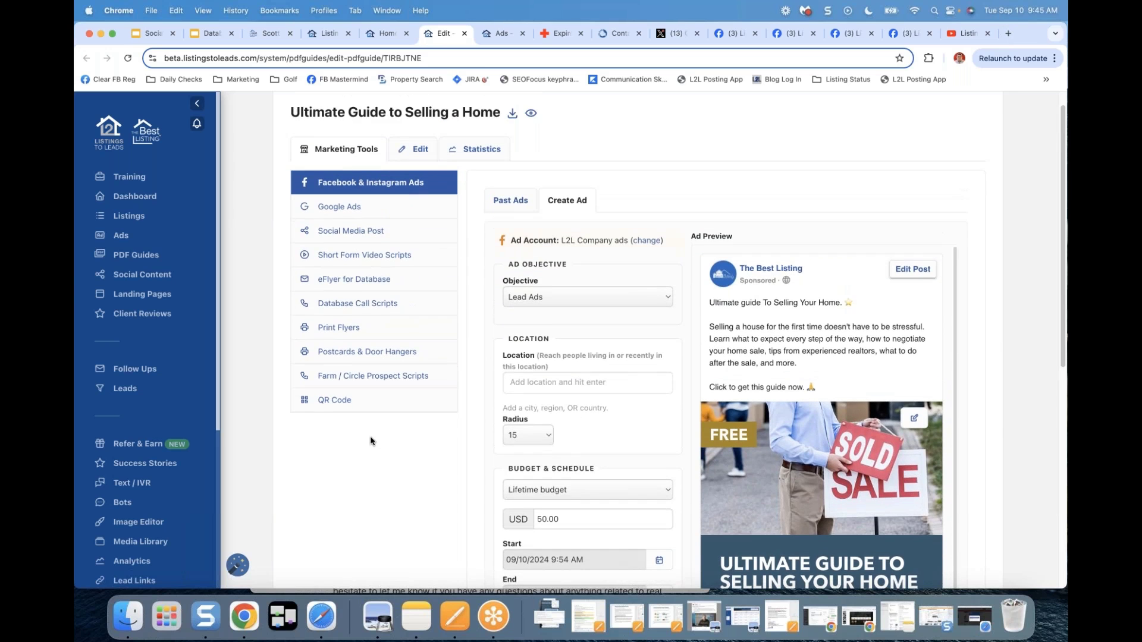
scroll(371, 441, down, 2)
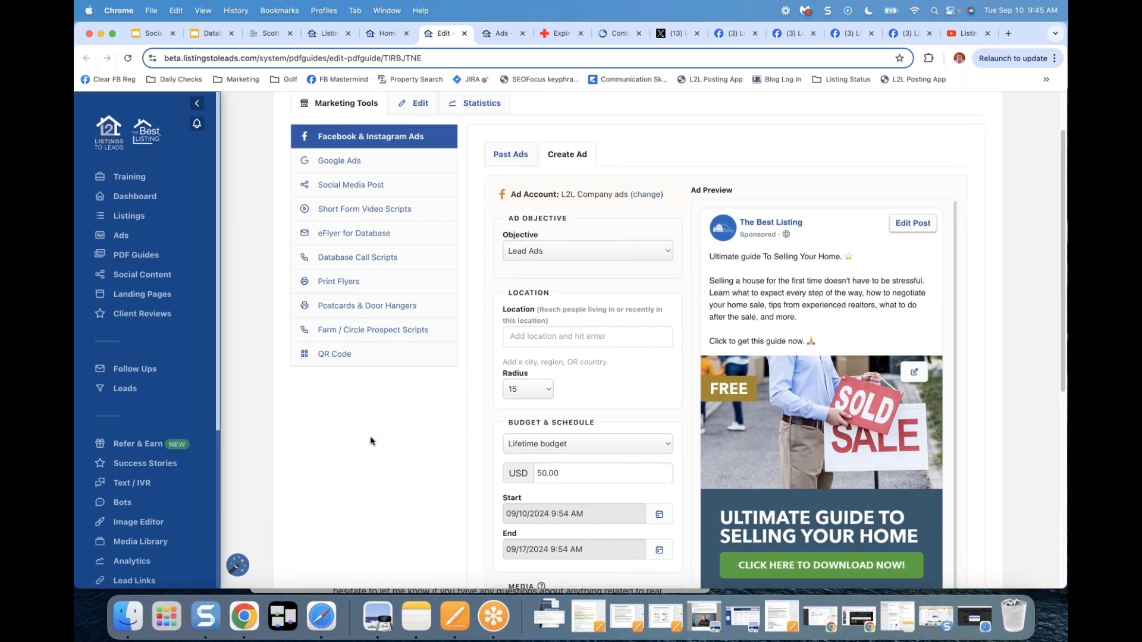
scroll(293, 287, up, 2)
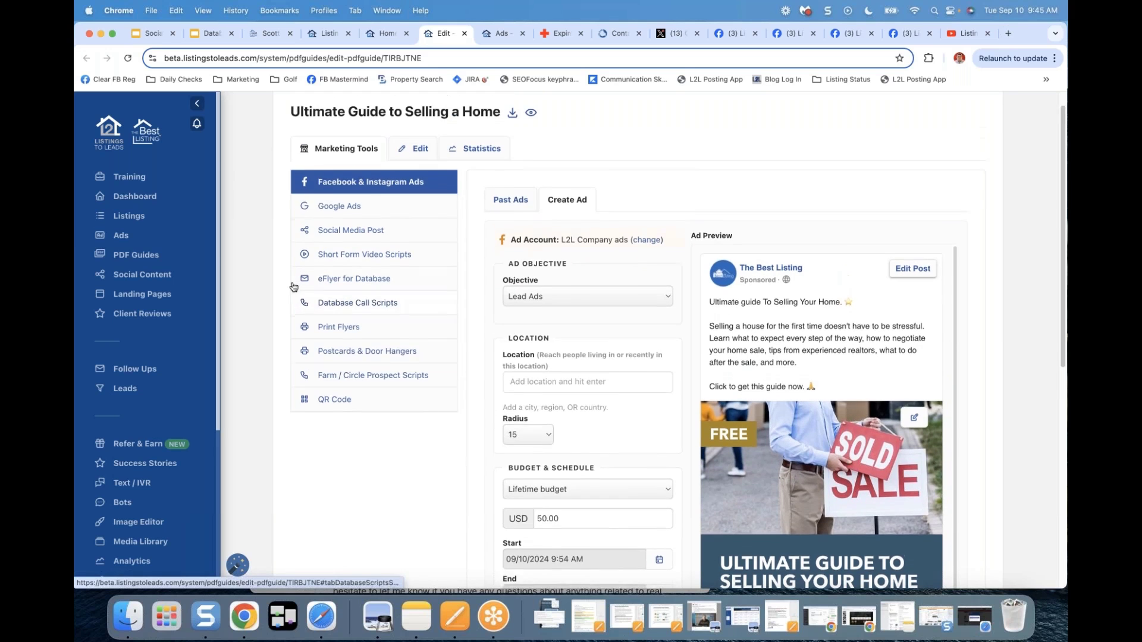
Step: Display the eFlyer for Database email of the Ultimate Guide to Selling a Home
click(359, 304)
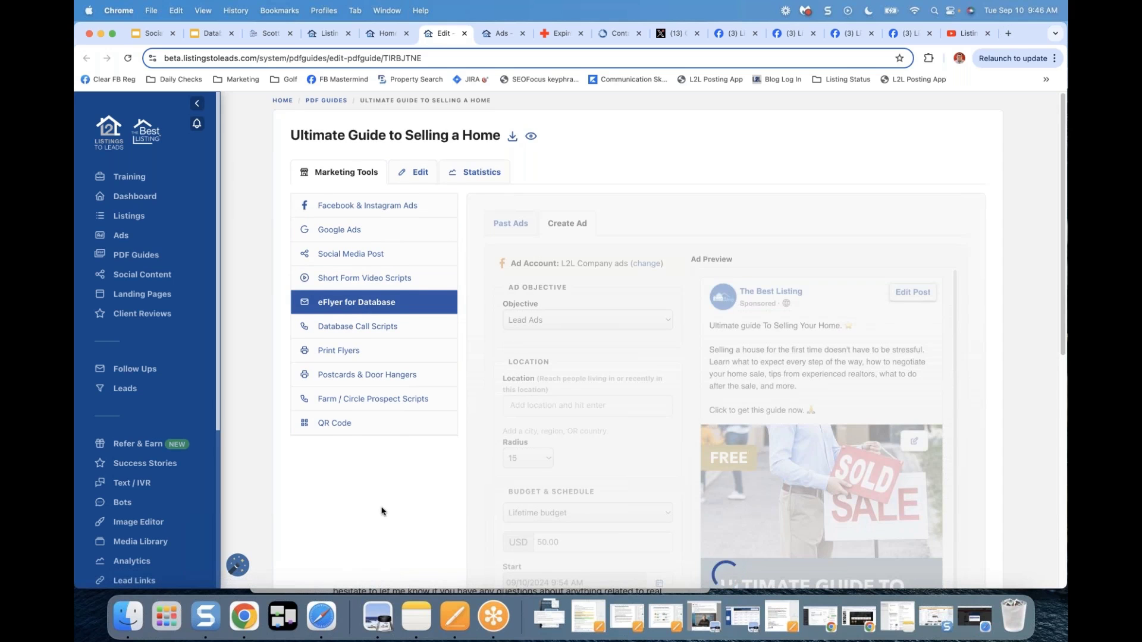
scroll(382, 509, down, 2)
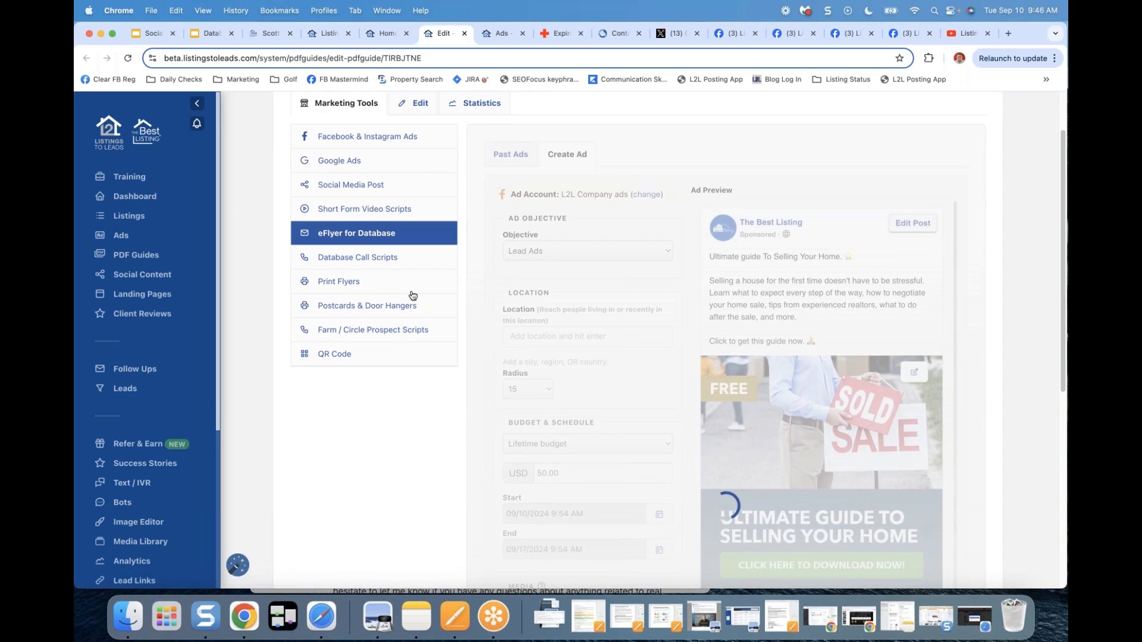
scroll(376, 422, up, 1)
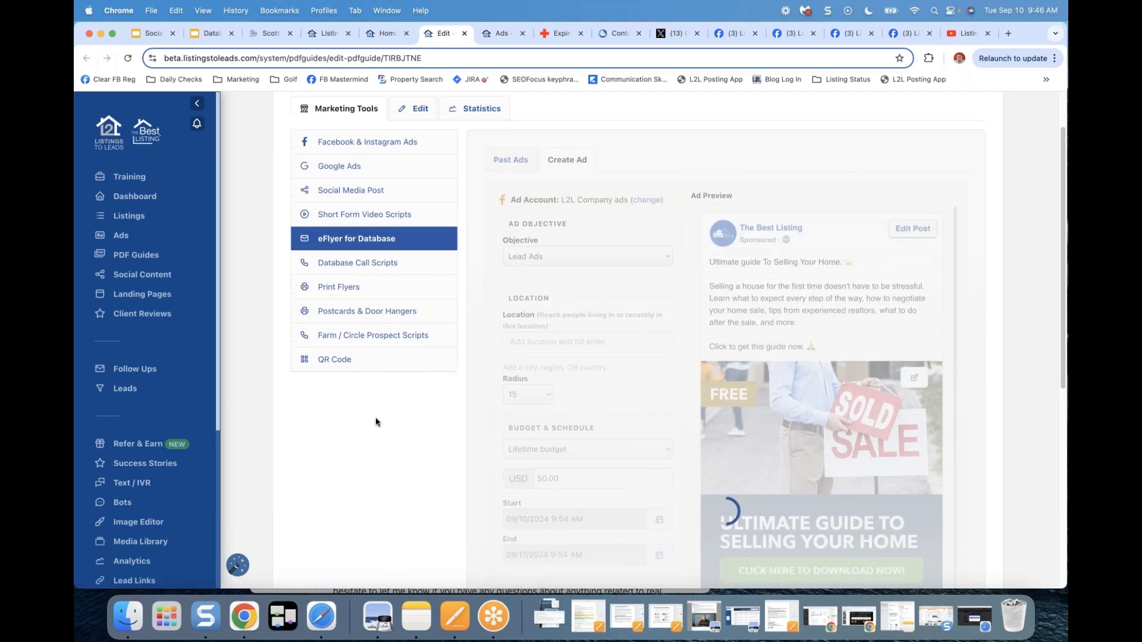
scroll(376, 423, up, 3)
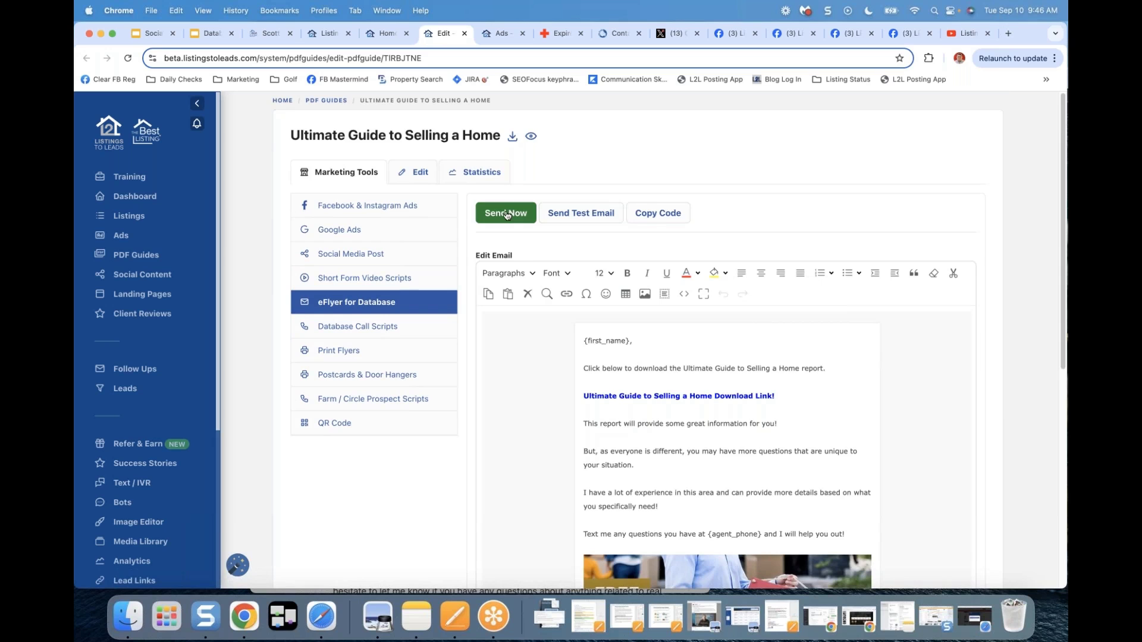
Step: Copy the email code of the Ultimate Guide to Selling a Home eFlyer and close the guide's page
click(661, 219)
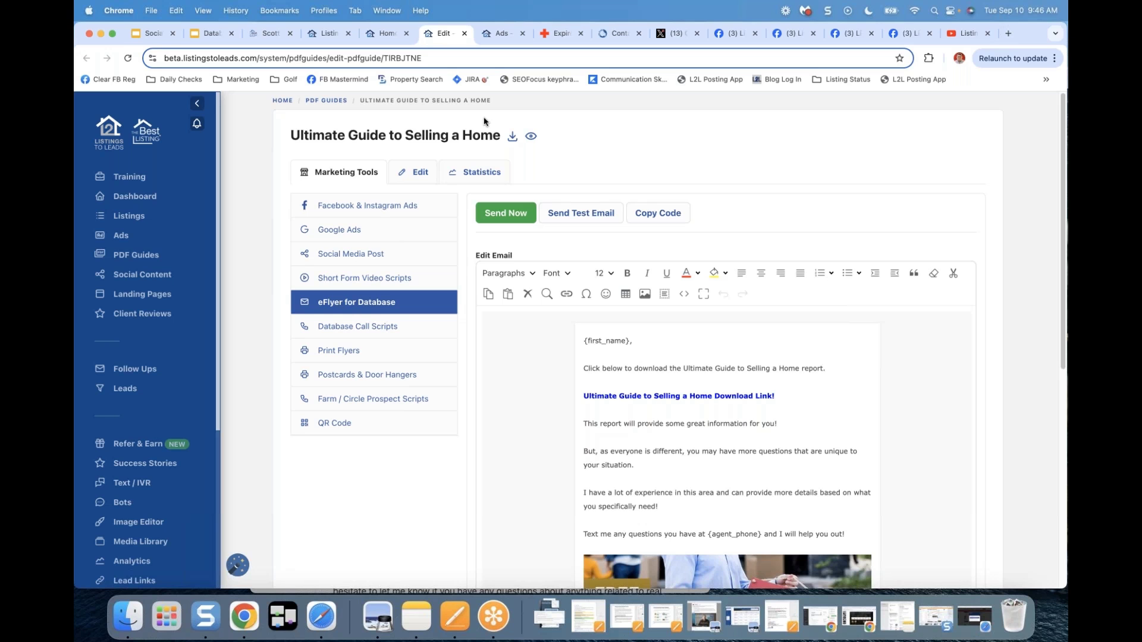
click(465, 34)
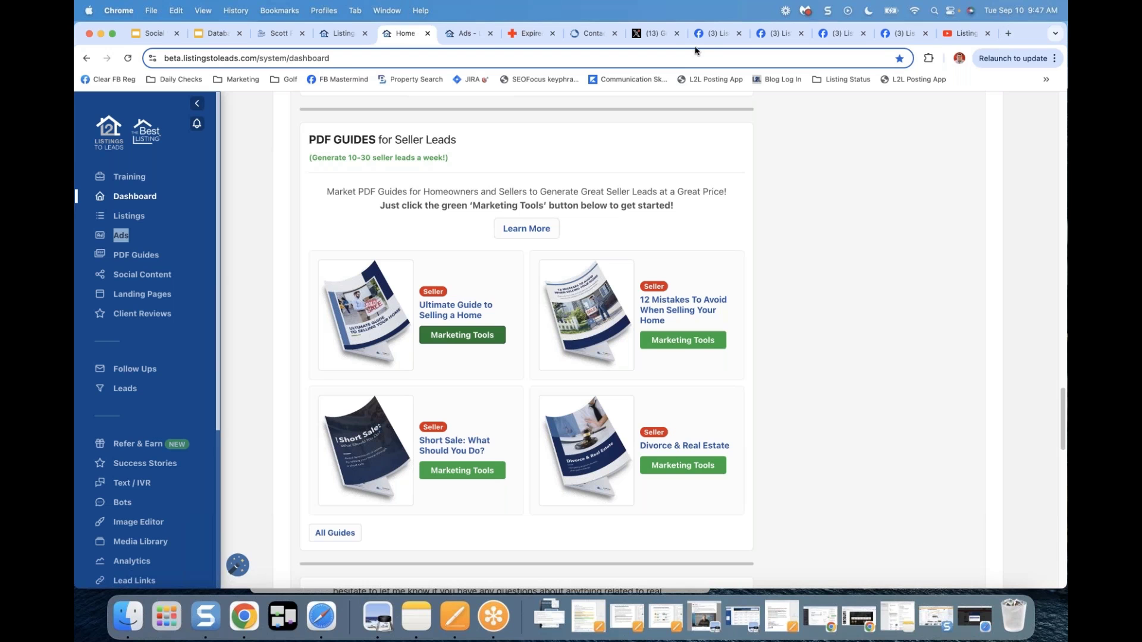
Step: Review the Facebook group posts on Nearby Homeowner Letters, the direct mail system and the expired listings webinar
click(712, 34)
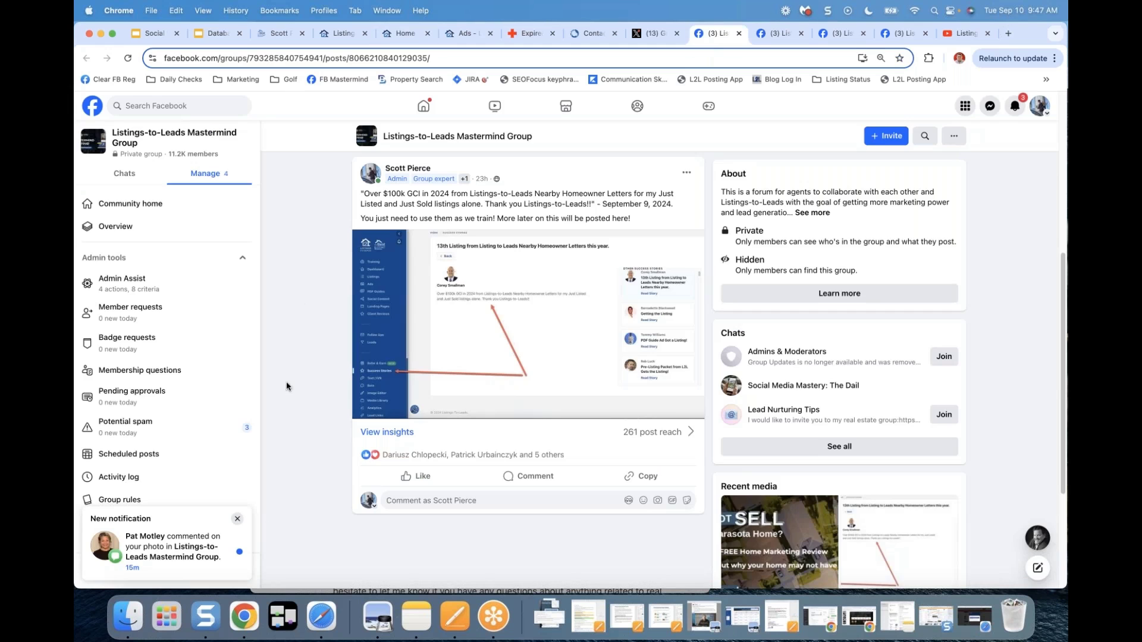
click(238, 520)
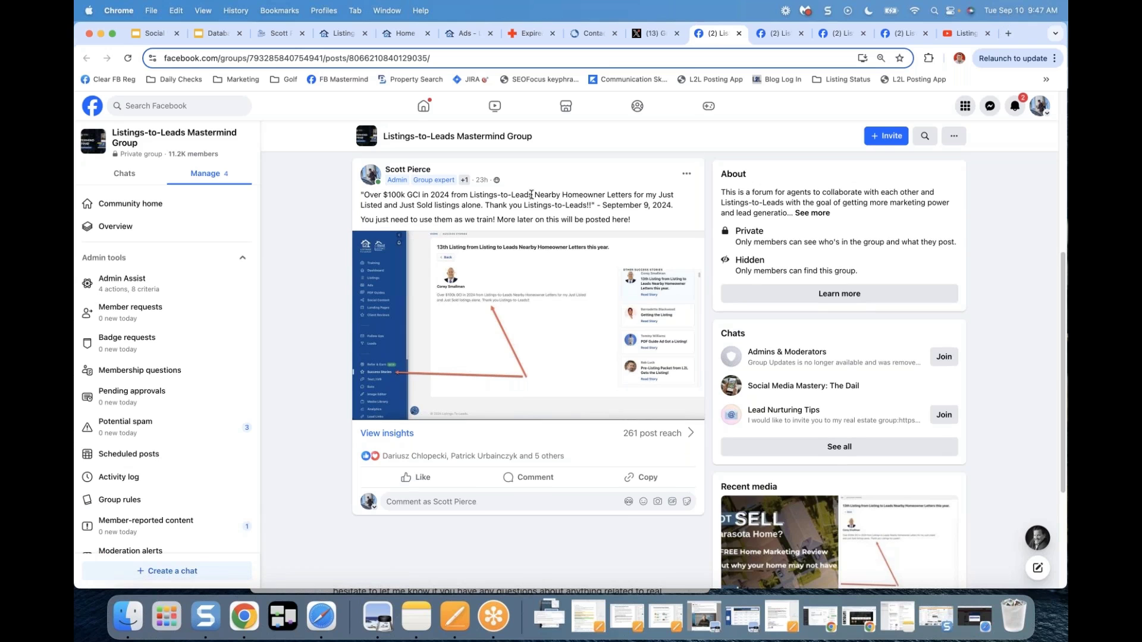
click(774, 34)
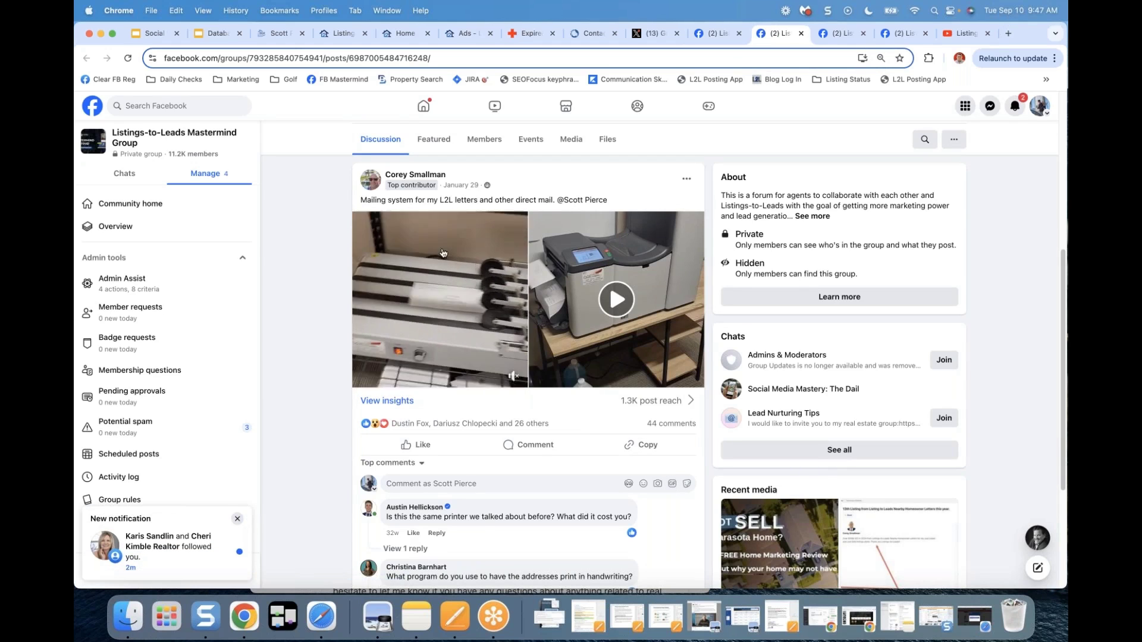
click(835, 33)
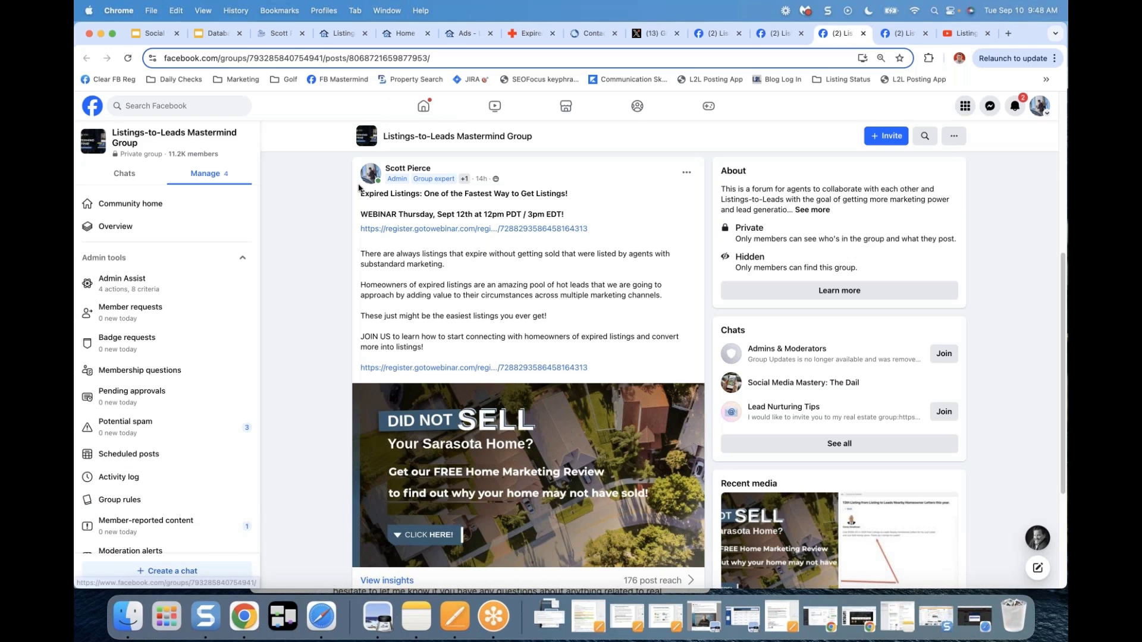
click(791, 34)
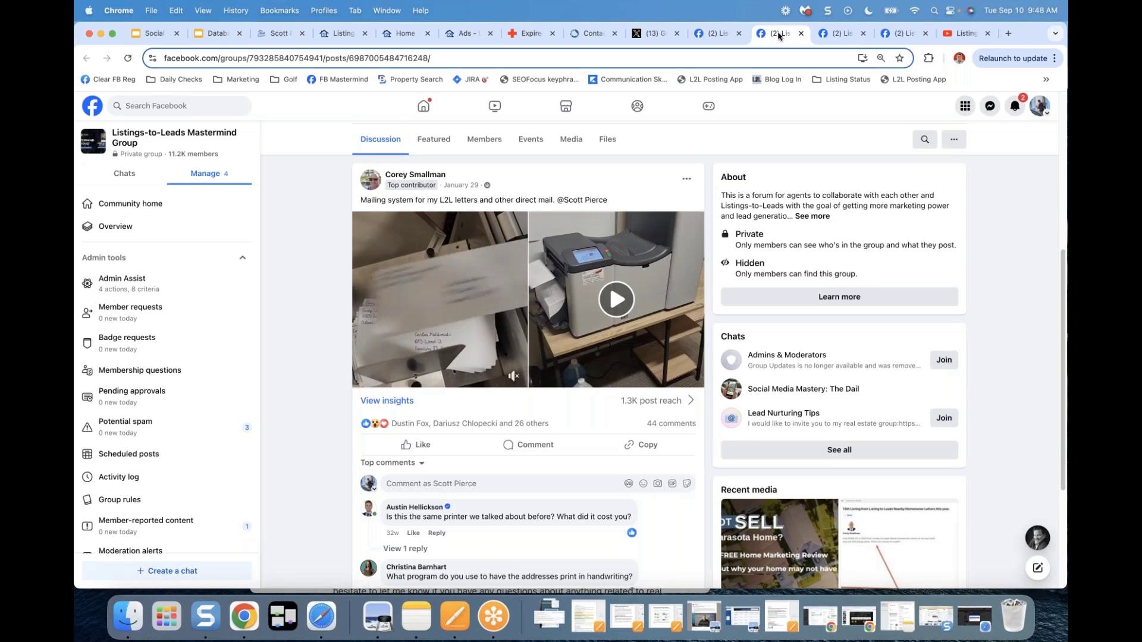
click(837, 34)
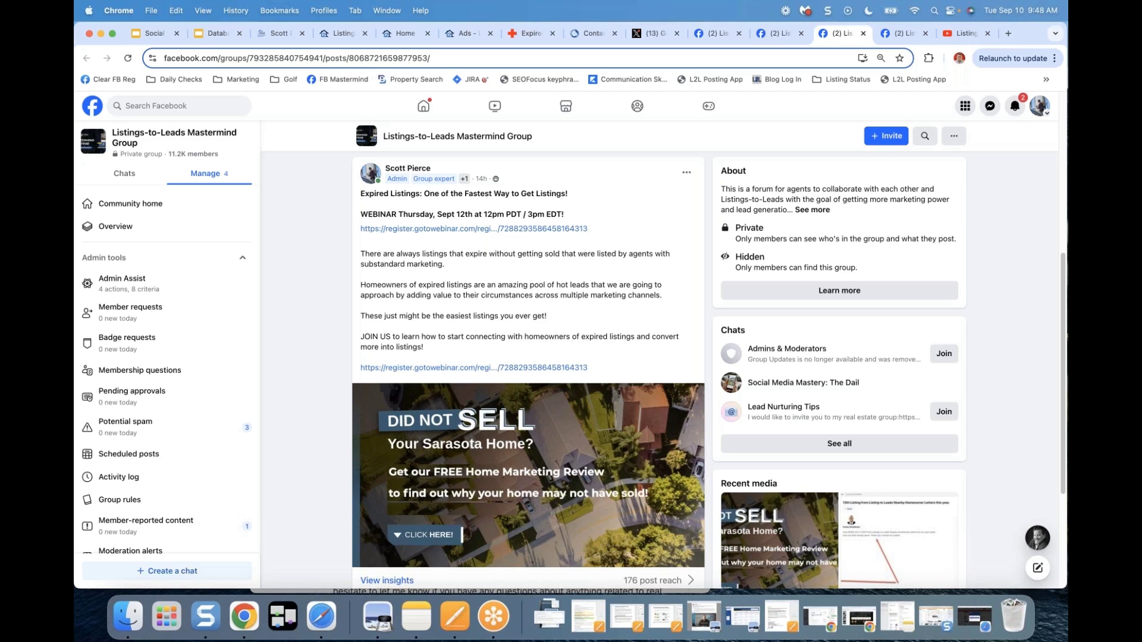
Step: Look through the photos in the Folsom Pool Homes for Sale Ad post, including the ad creation and AI image prompt
click(897, 35)
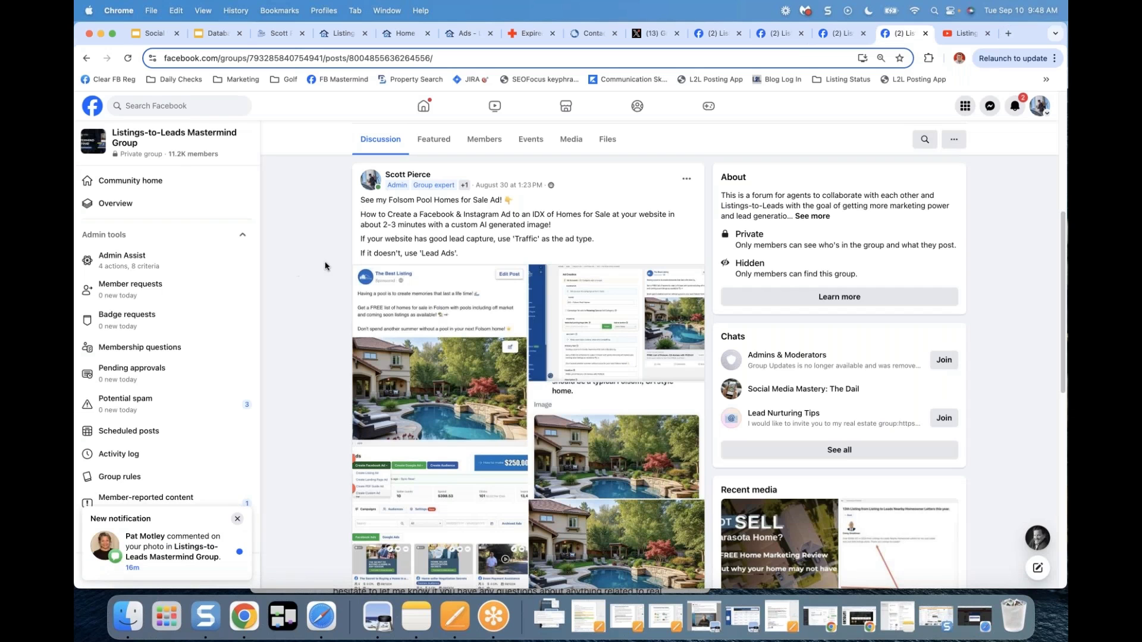
click(422, 363)
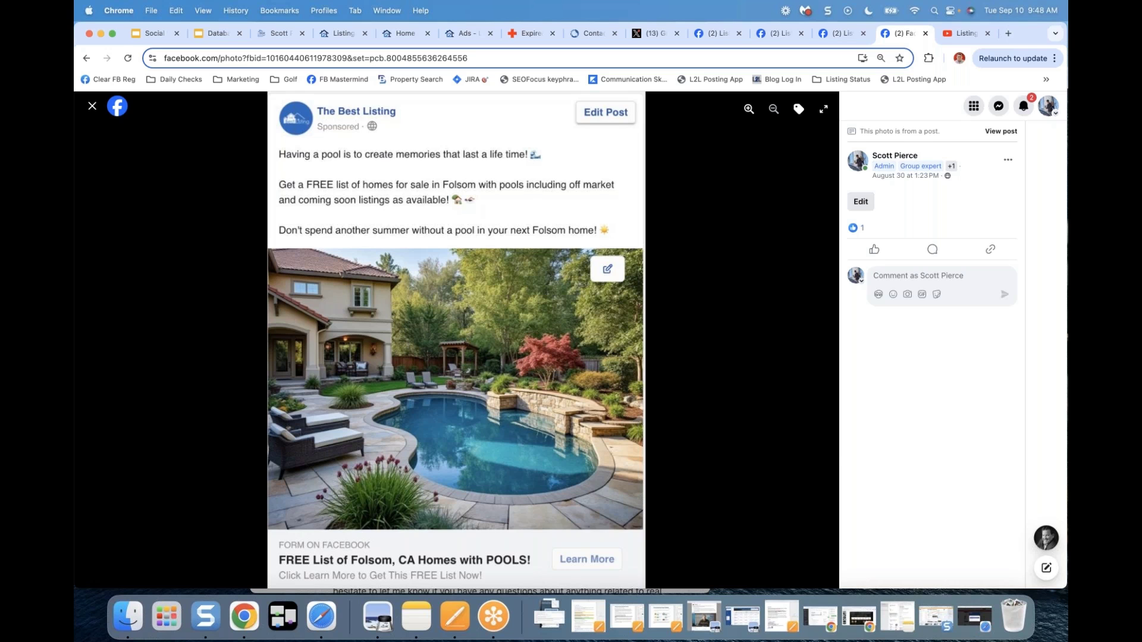
key(Right)
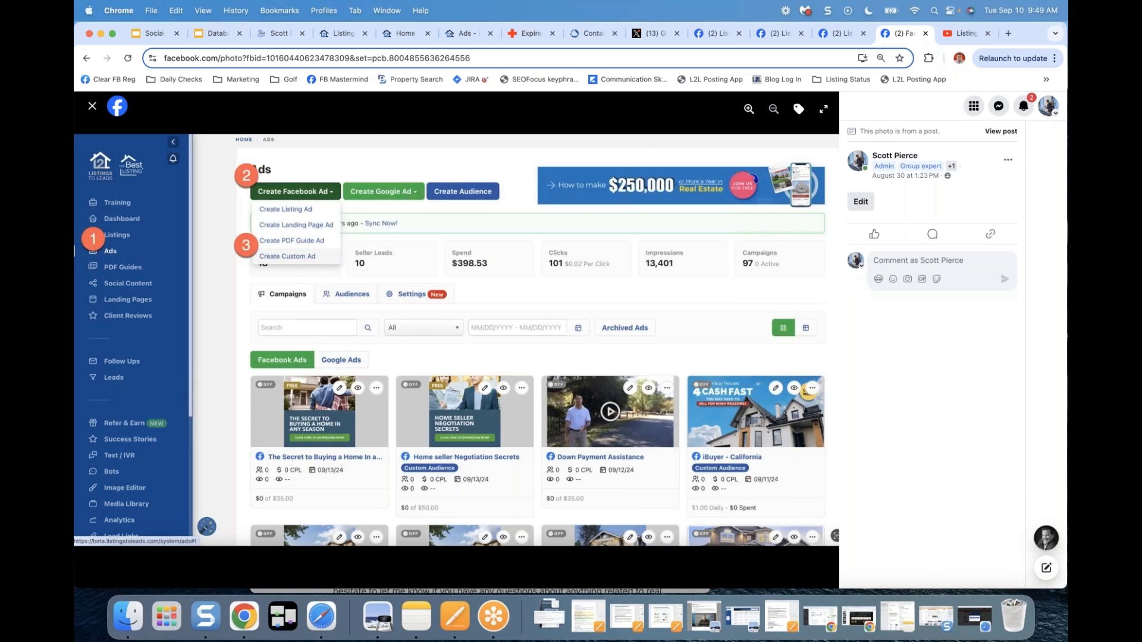
key(Right)
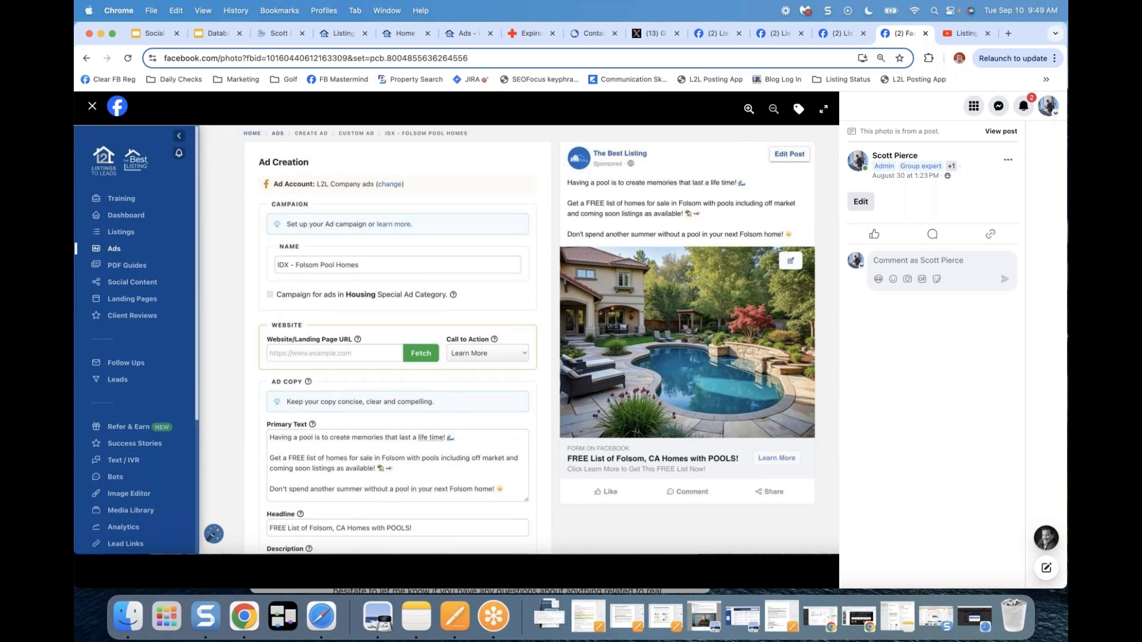
key(Right)
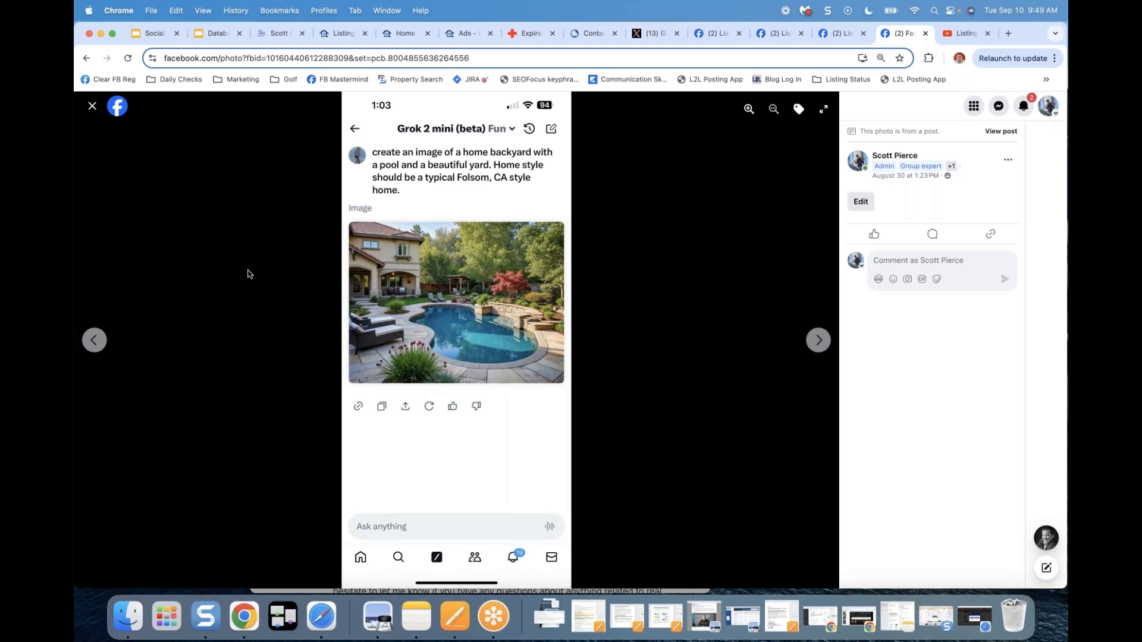
click(92, 108)
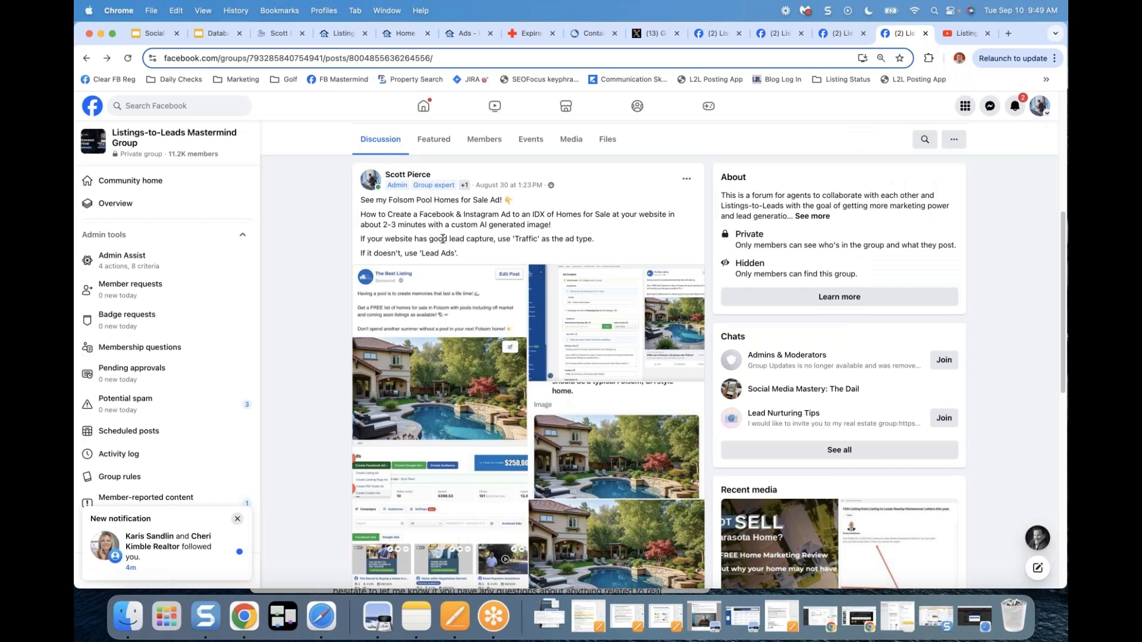
scroll(413, 226, down, 1)
scroll(367, 233, up, 1)
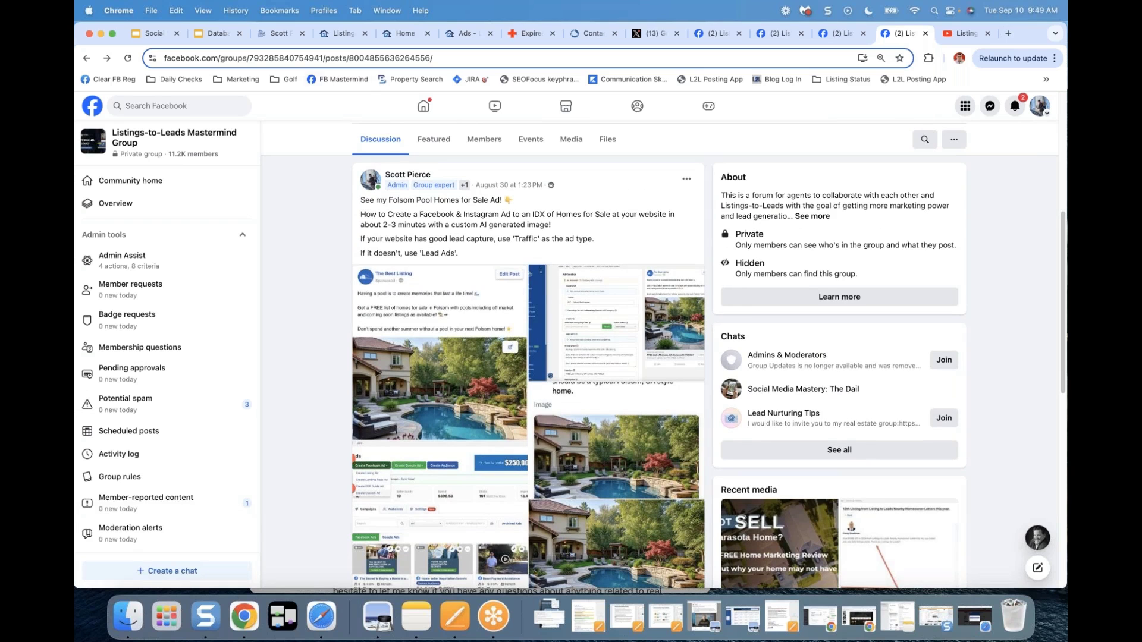
Step: Find the Pool Homes in Folsom! ad on the Ads page and show its preview in the Facebook feed
click(460, 32)
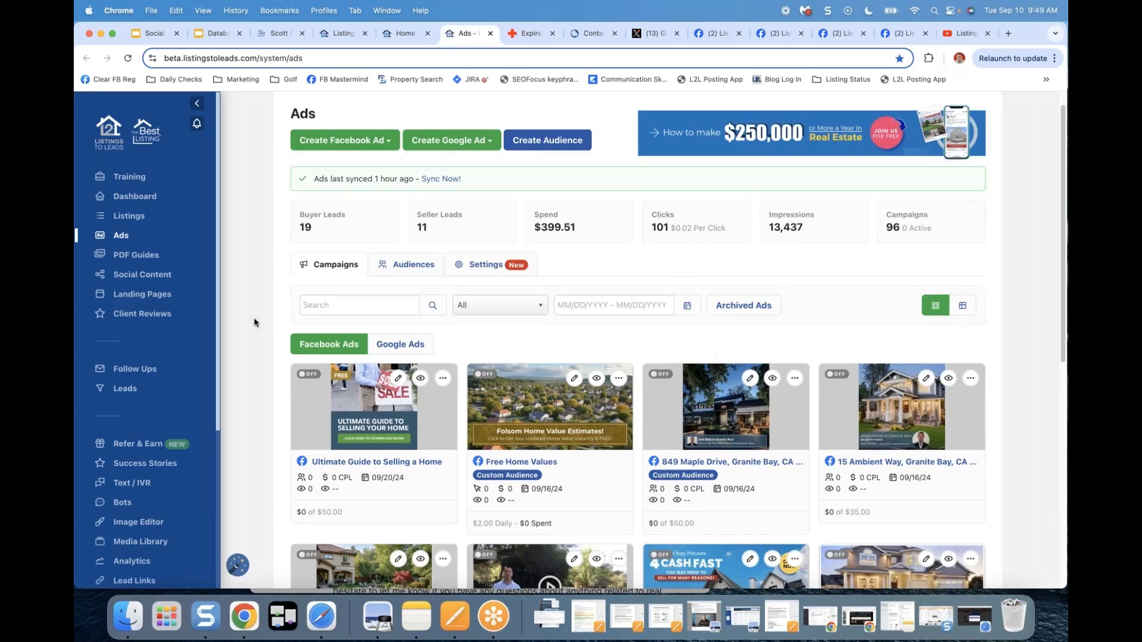
scroll(254, 322, down, 2)
scroll(258, 256, up, 3)
scroll(256, 351, down, 5)
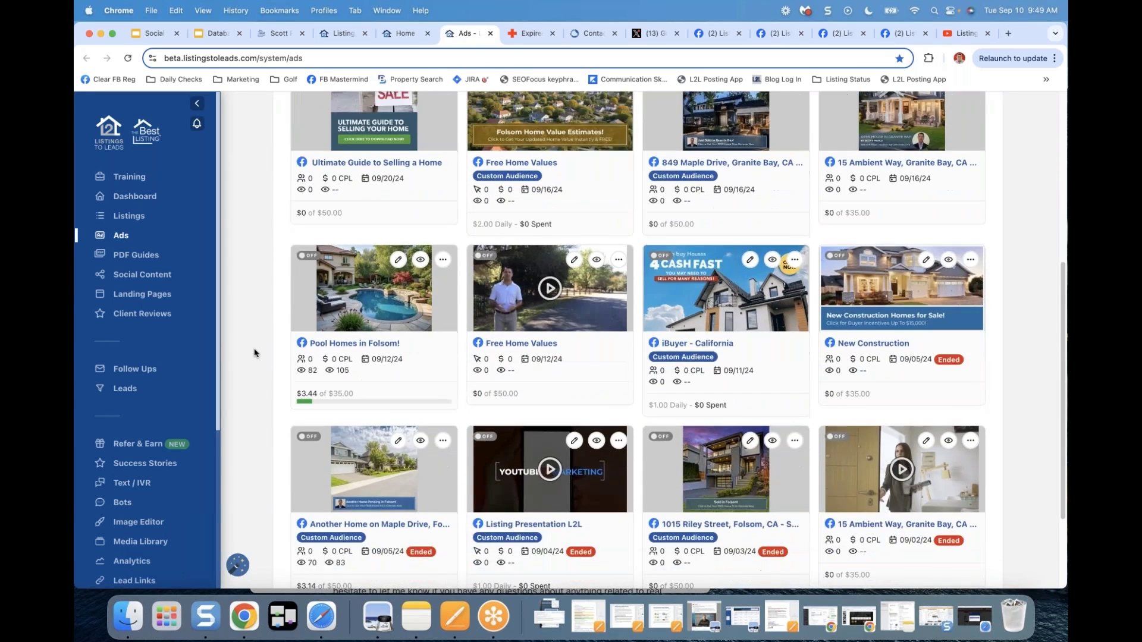
scroll(255, 353, down, 1)
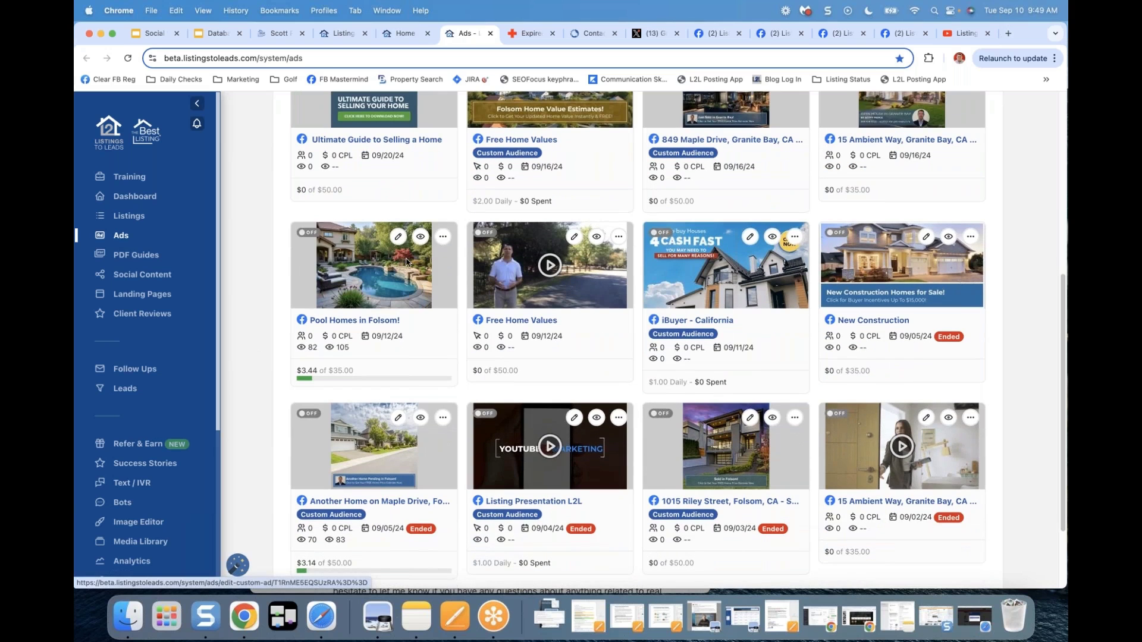
click(420, 236)
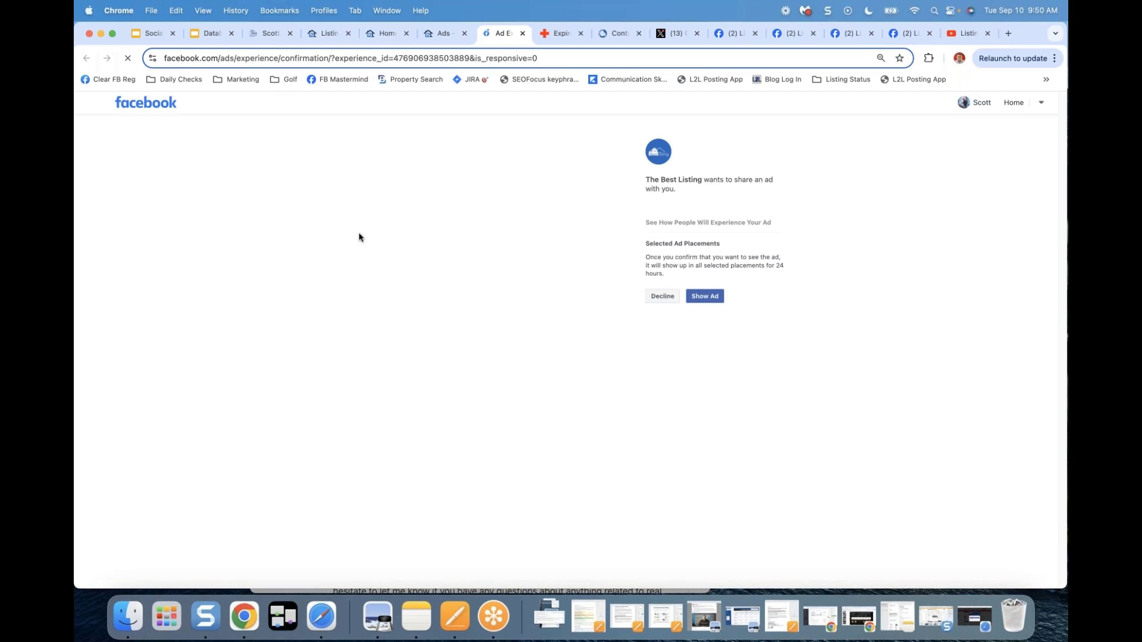
click(708, 296)
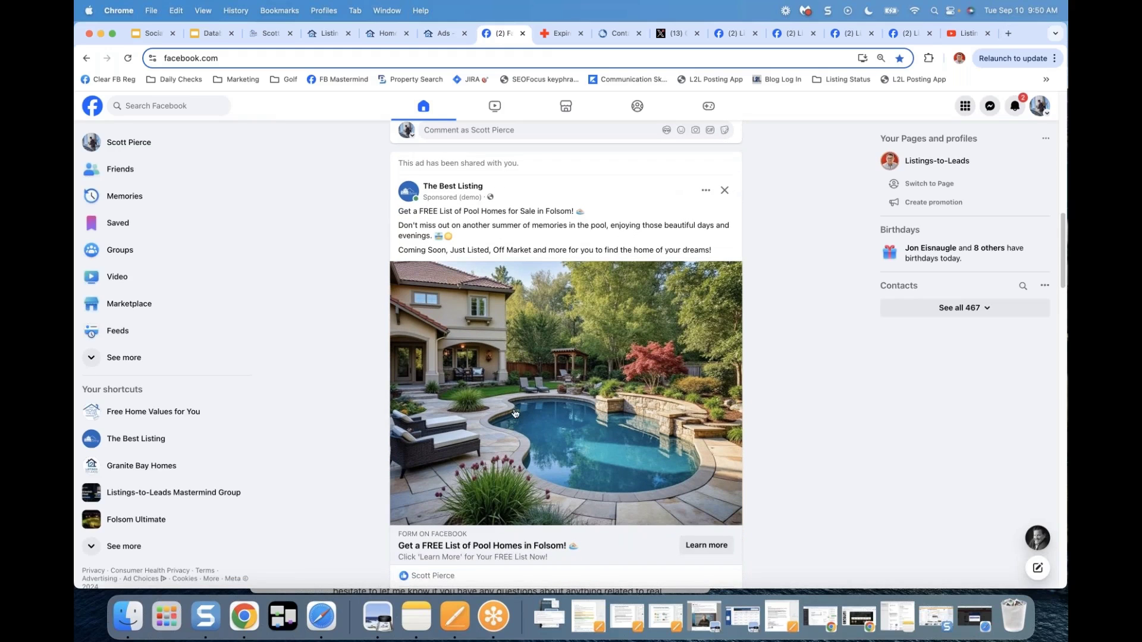
Step: Open the pool homes ad's lead form and answer 1-3 months for the buying time frame and No for the lender question
scroll(417, 285, down, 2)
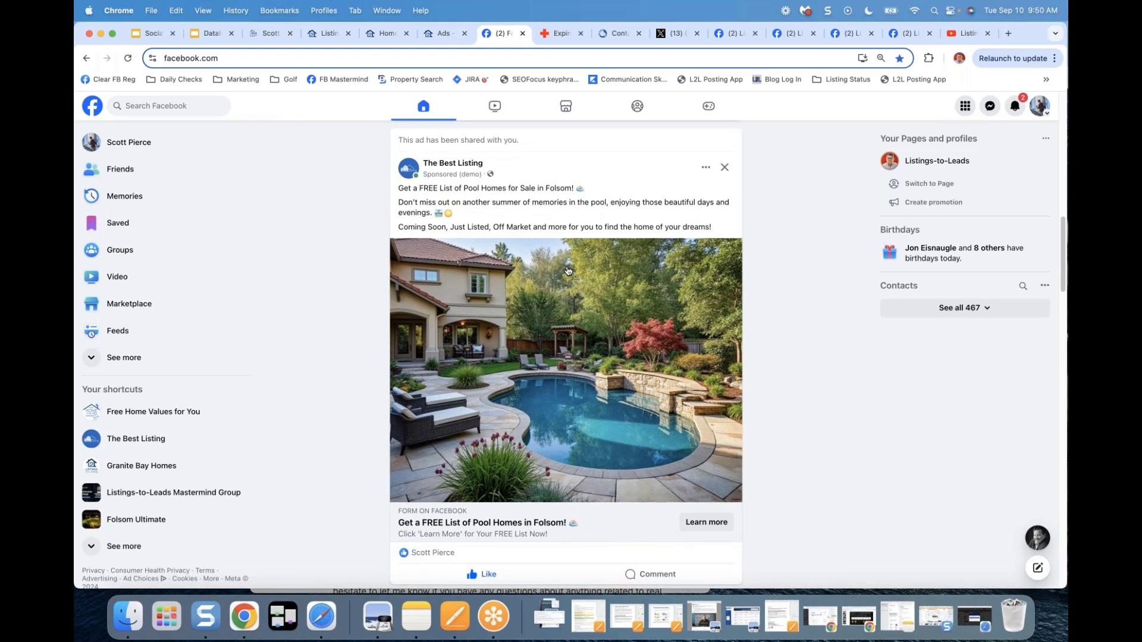
click(551, 350)
drag(470, 364, 611, 364)
click(650, 390)
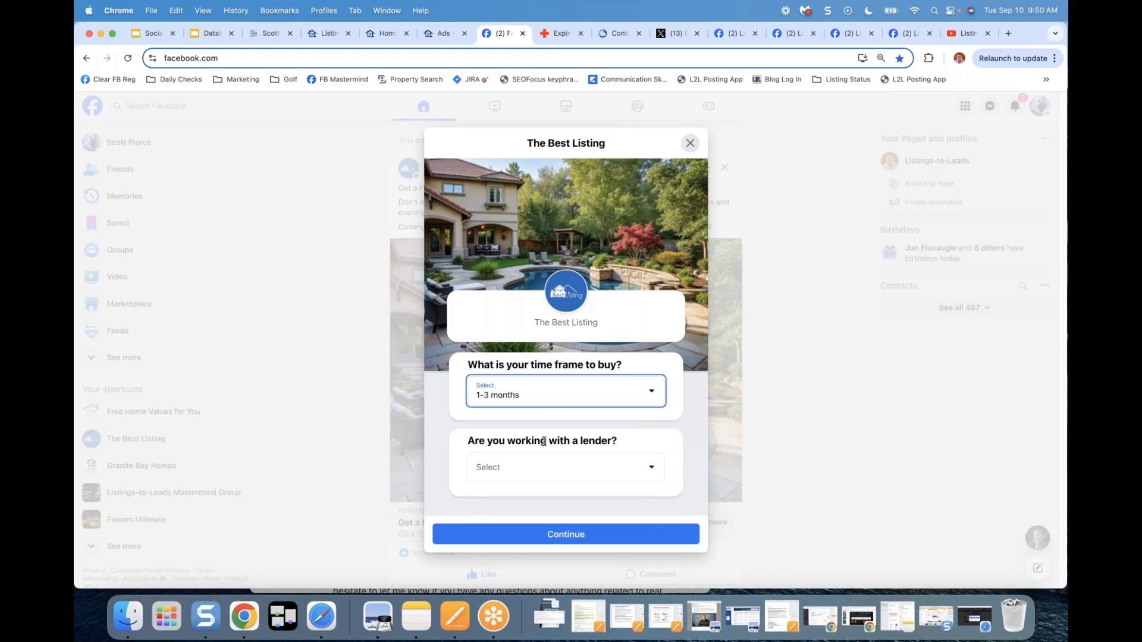
click(561, 471)
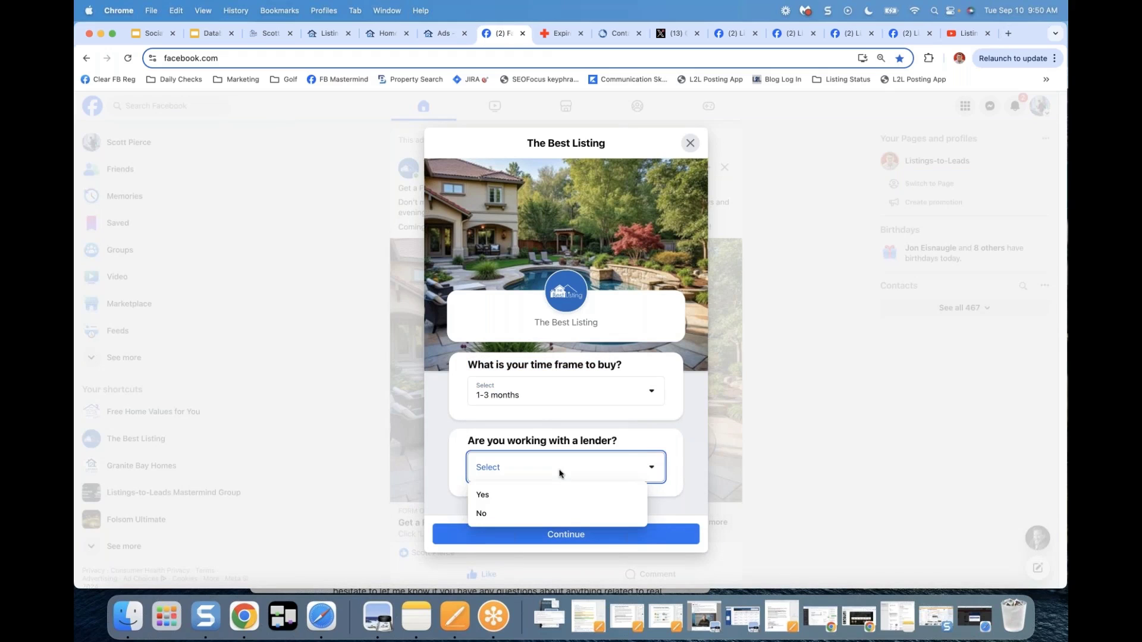
click(541, 495)
click(563, 472)
click(535, 515)
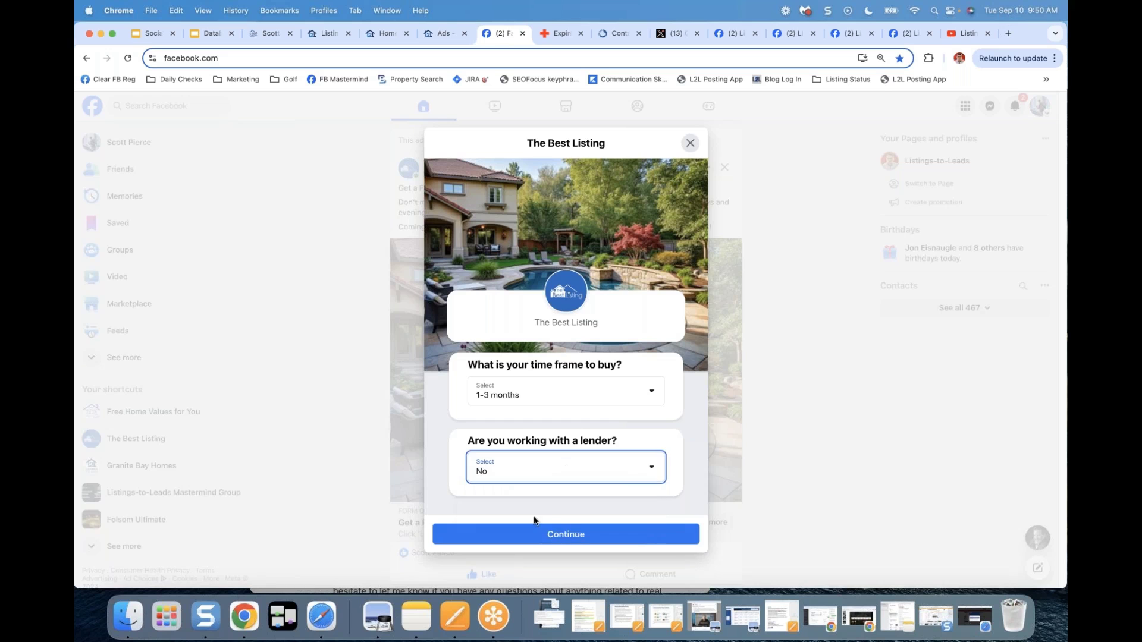
Step: Accept the prefilled contact information and submit the lead form
click(563, 534)
click(557, 351)
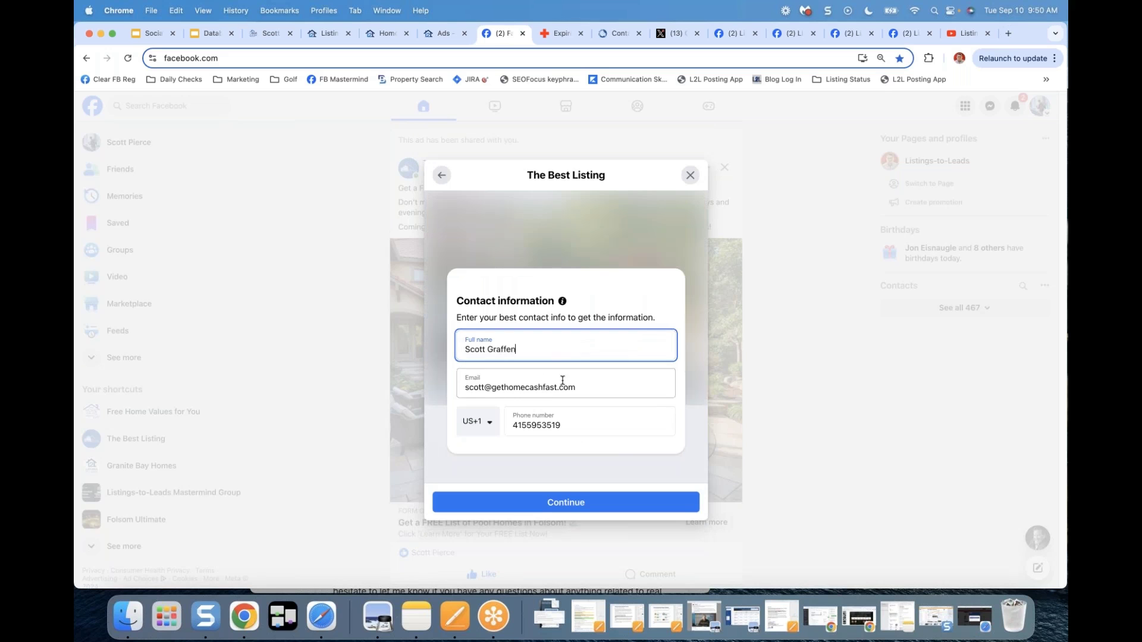
click(554, 503)
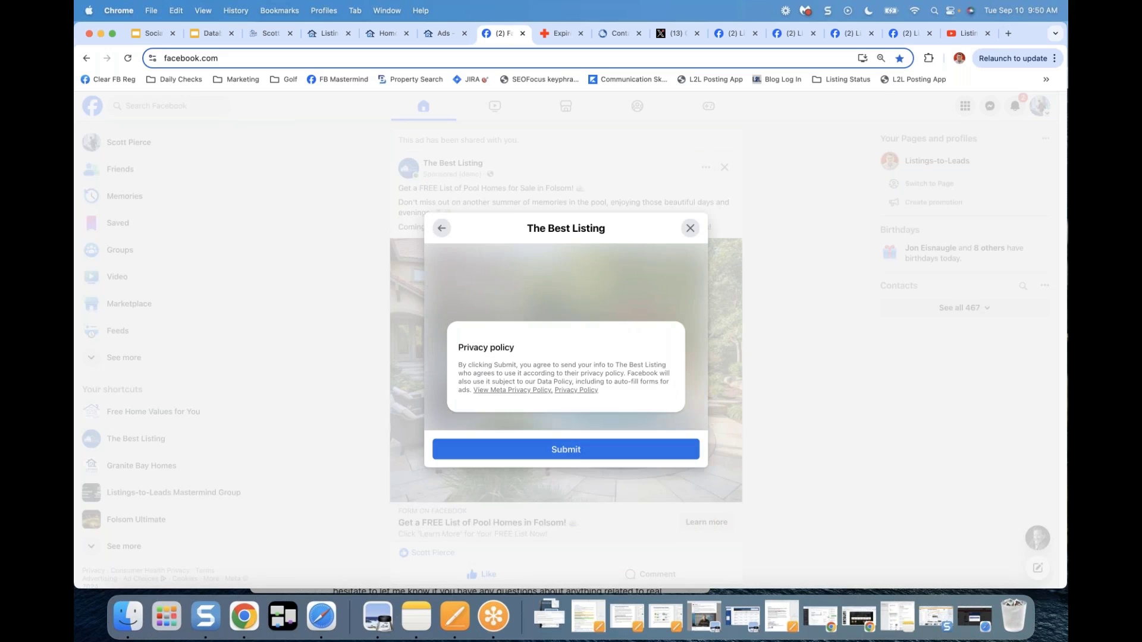
click(552, 449)
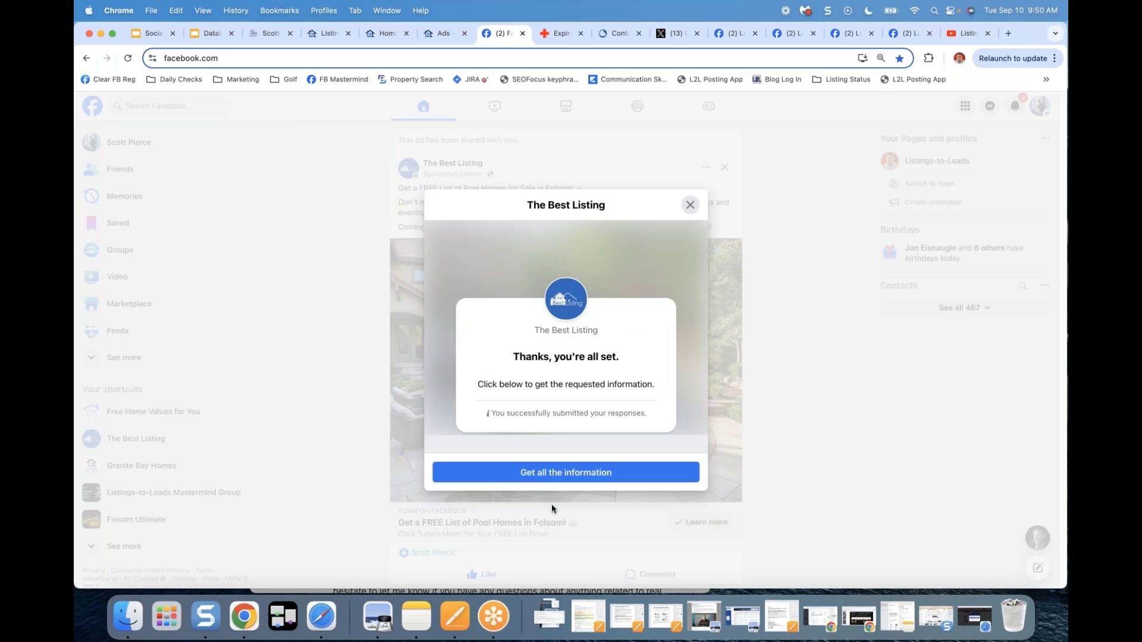
Step: Open the information offered after the form and browse the Folsom, CA property listings
click(565, 476)
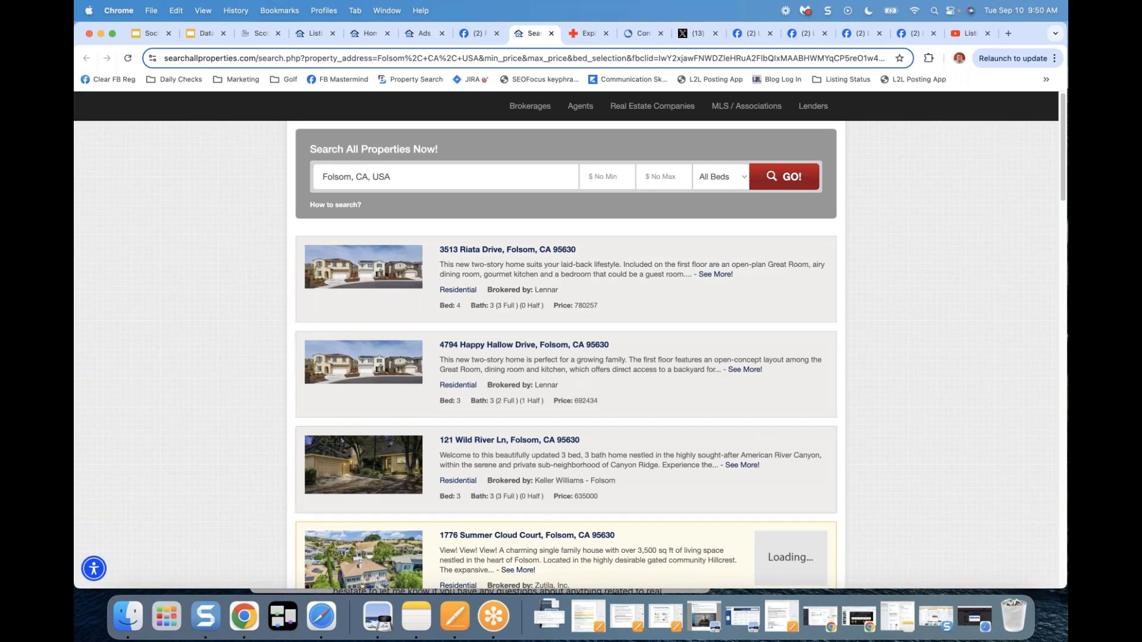
scroll(503, 341, down, 5)
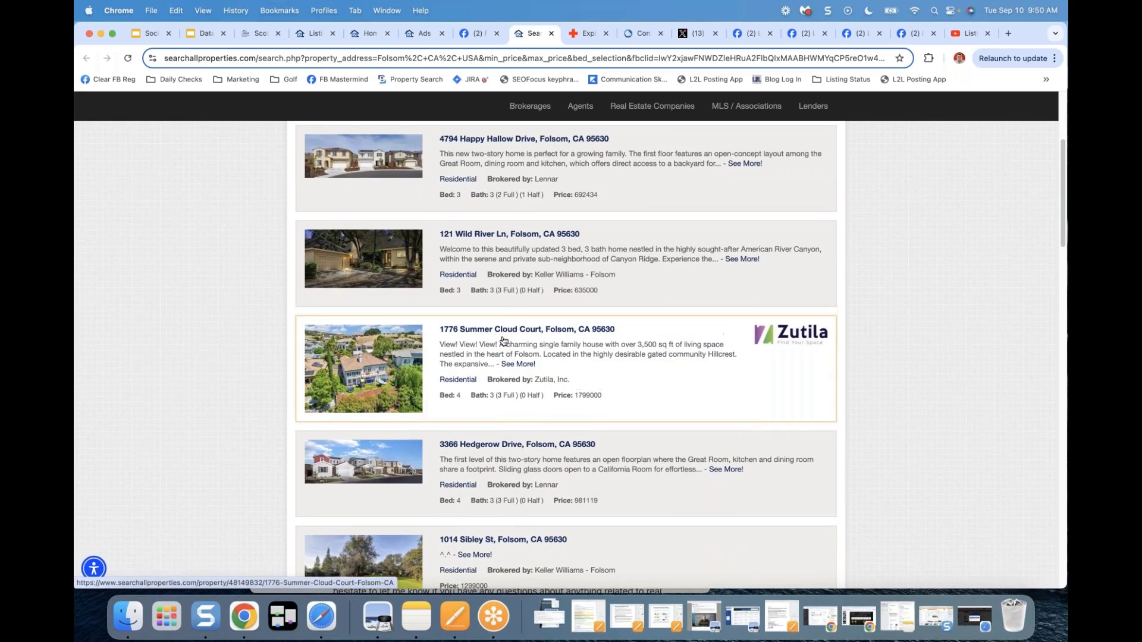
scroll(502, 341, up, 5)
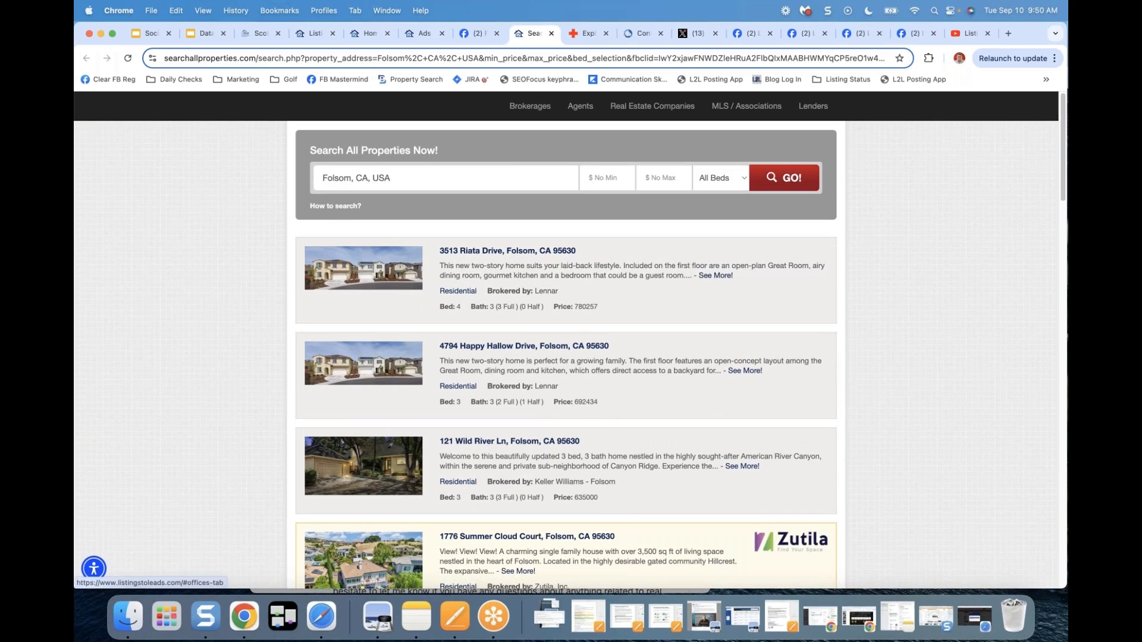
Step: Return to the pool homes ad, close its completed lead form and highlight the ad's primary text
click(483, 34)
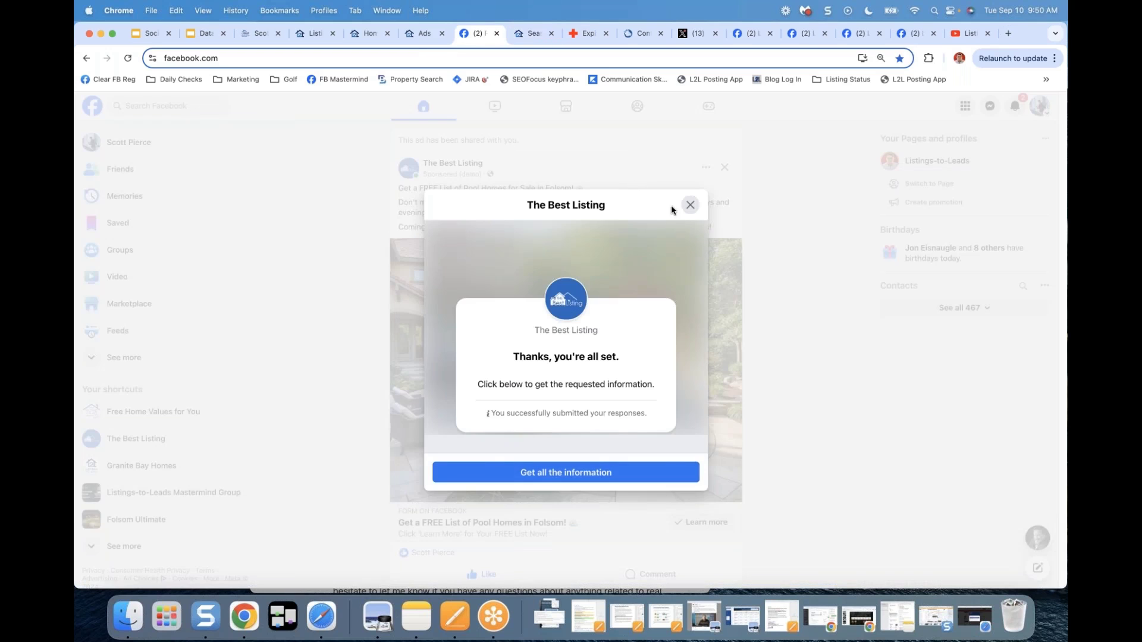
click(690, 204)
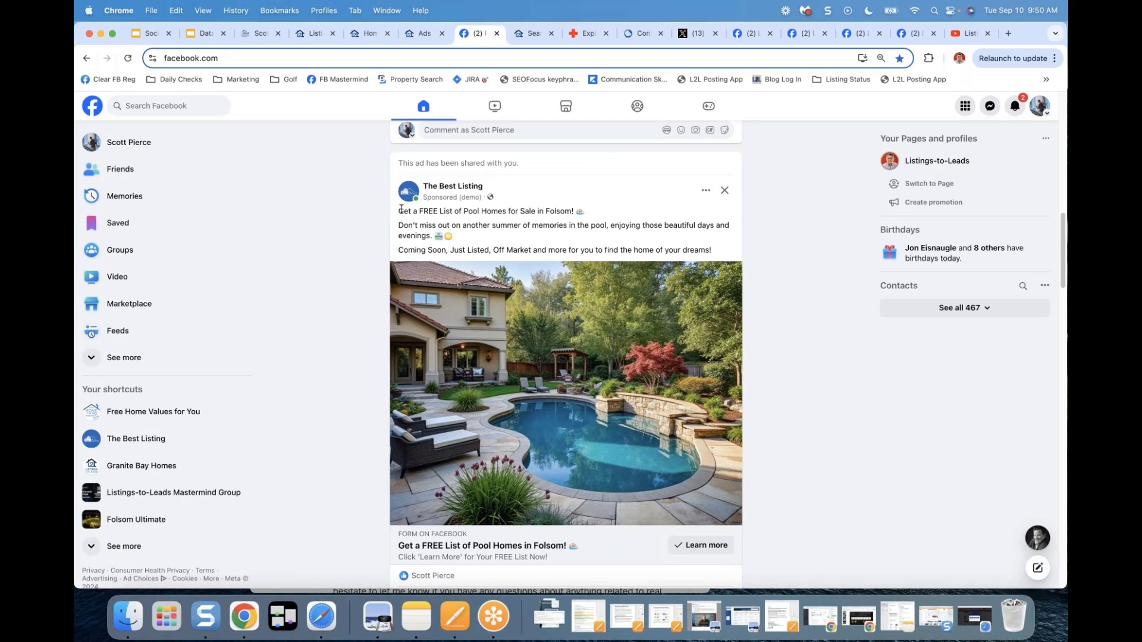
drag(399, 210, 726, 255)
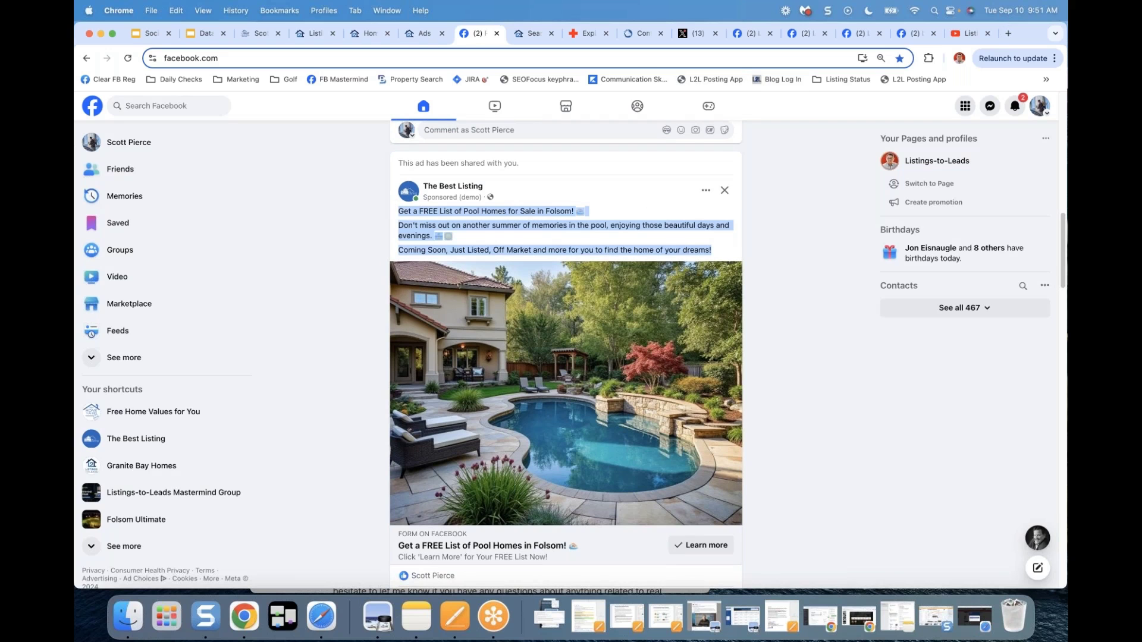
Step: Return to the Listings to Leads dashboard and open the Follow Ups page
click(368, 34)
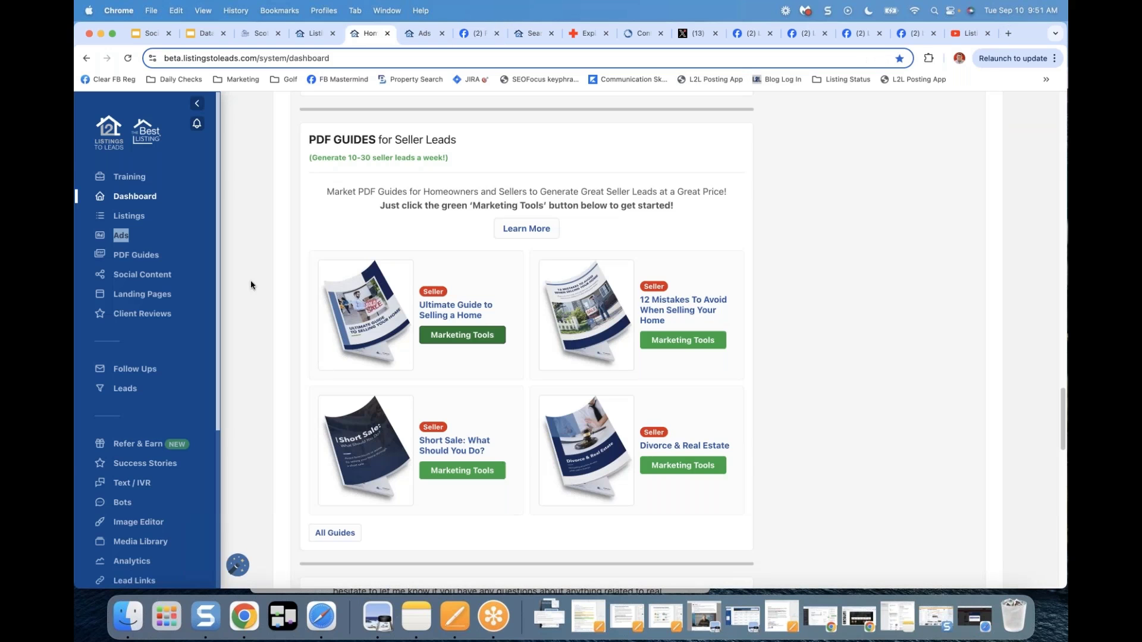
click(133, 372)
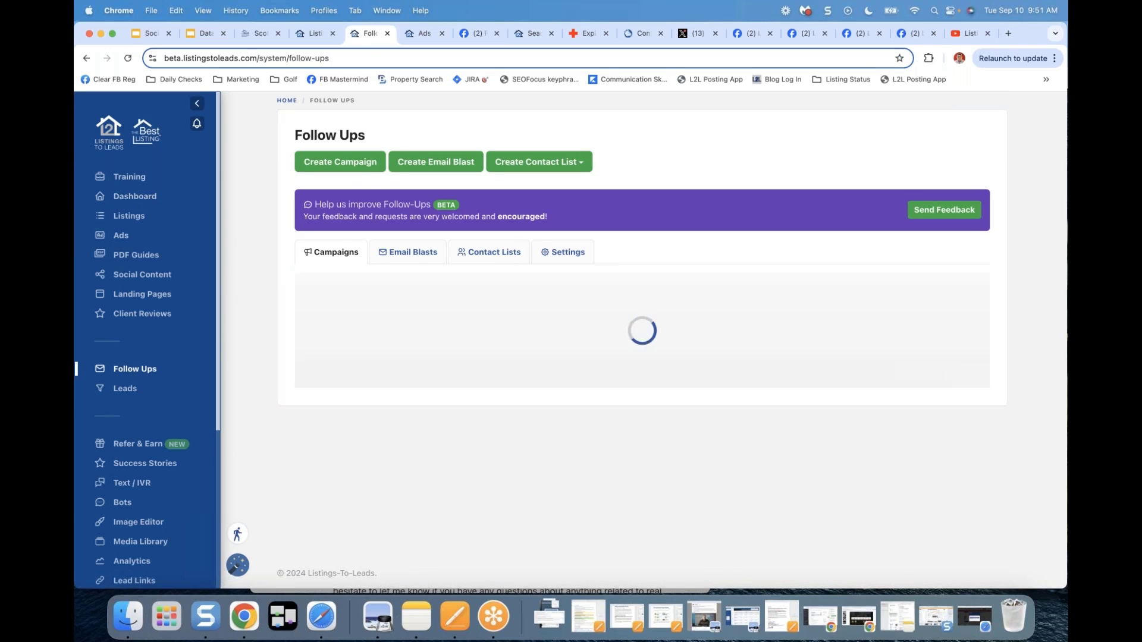
Step: Start a new email blast with the subject line "Pool Homes for Sale in Folsom!"
click(434, 165)
click(499, 294)
text(Pool Homes )
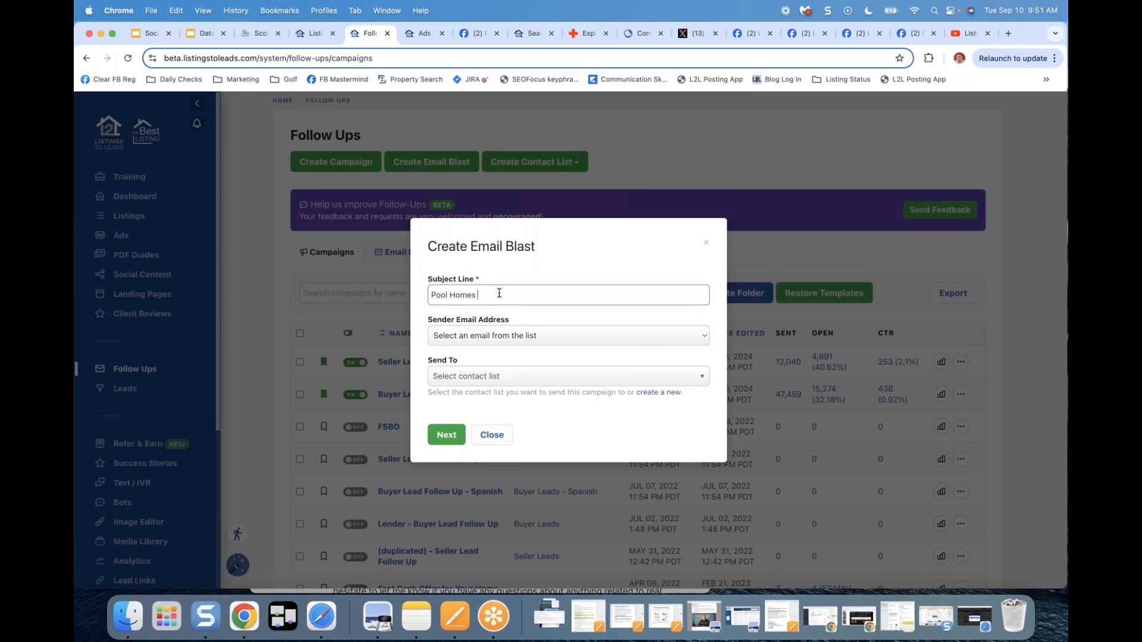
text(for Sale in Folsom!)
Step: Add a palm tree island emoji and a water droplets emoji to the end of the subject line
click(176, 10)
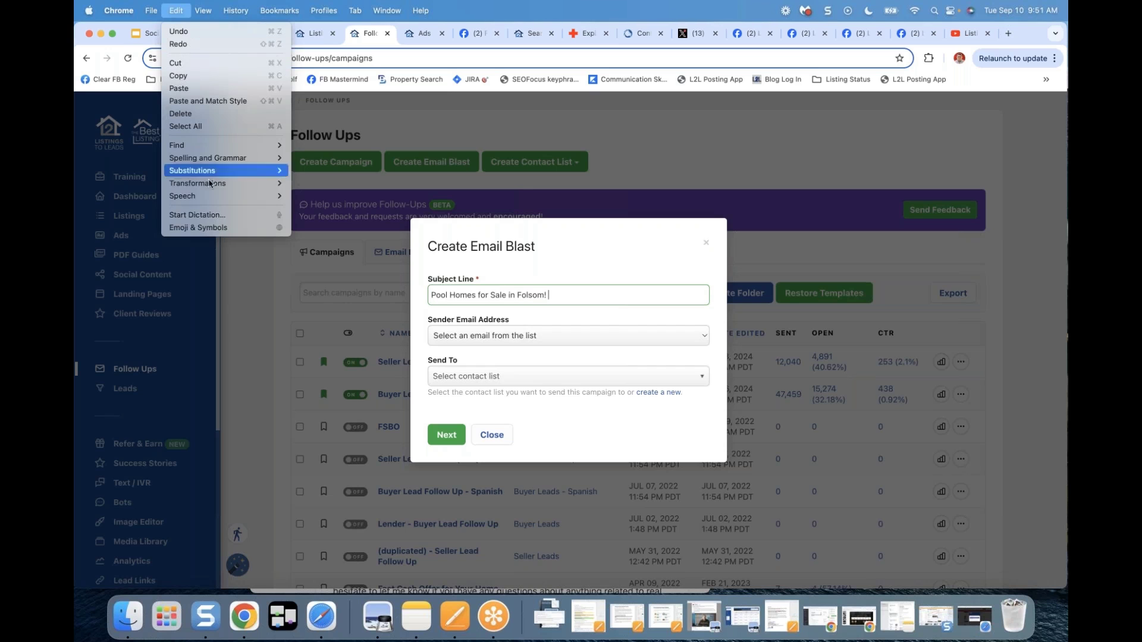
click(215, 227)
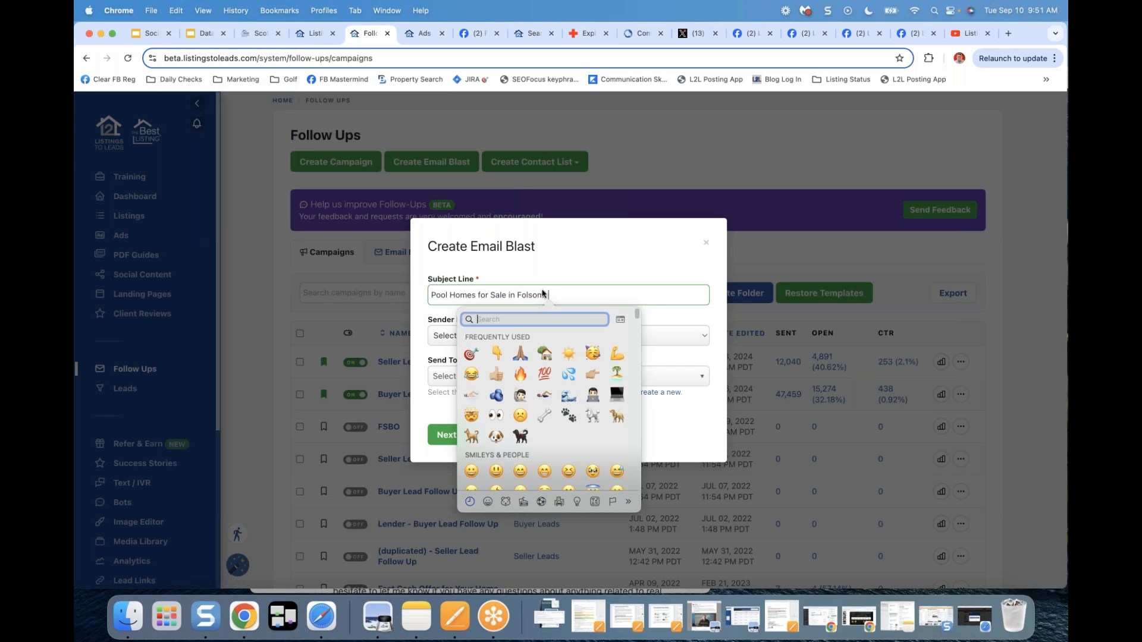
click(617, 373)
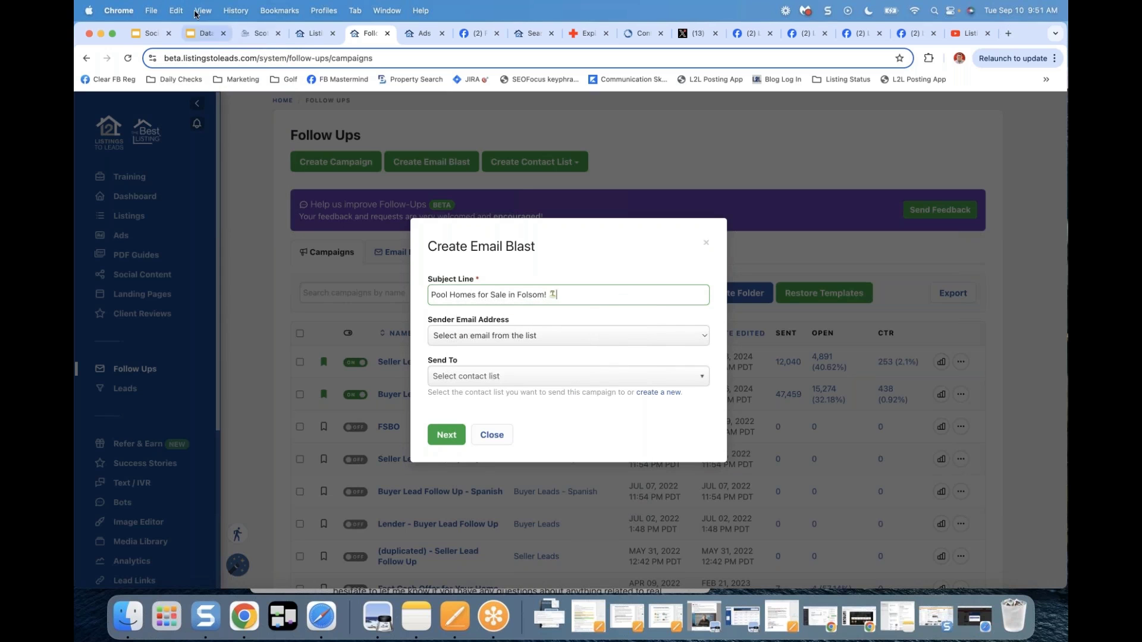
click(176, 11)
click(202, 227)
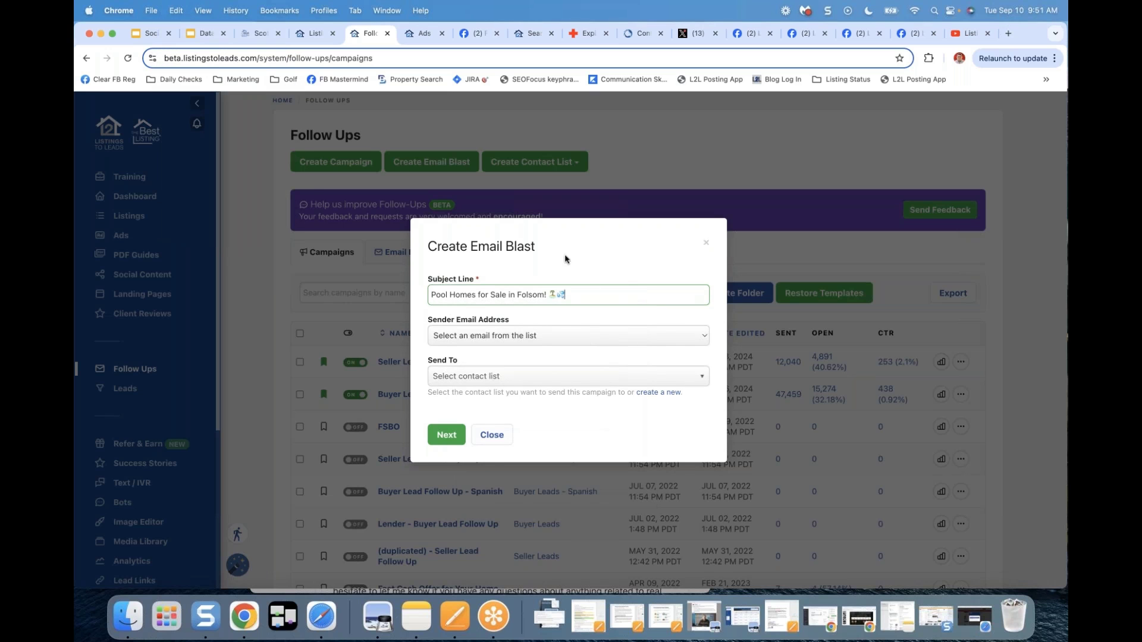
Step: Choose the first listed sender email address and continue to the email editor without selecting a contact list
click(486, 340)
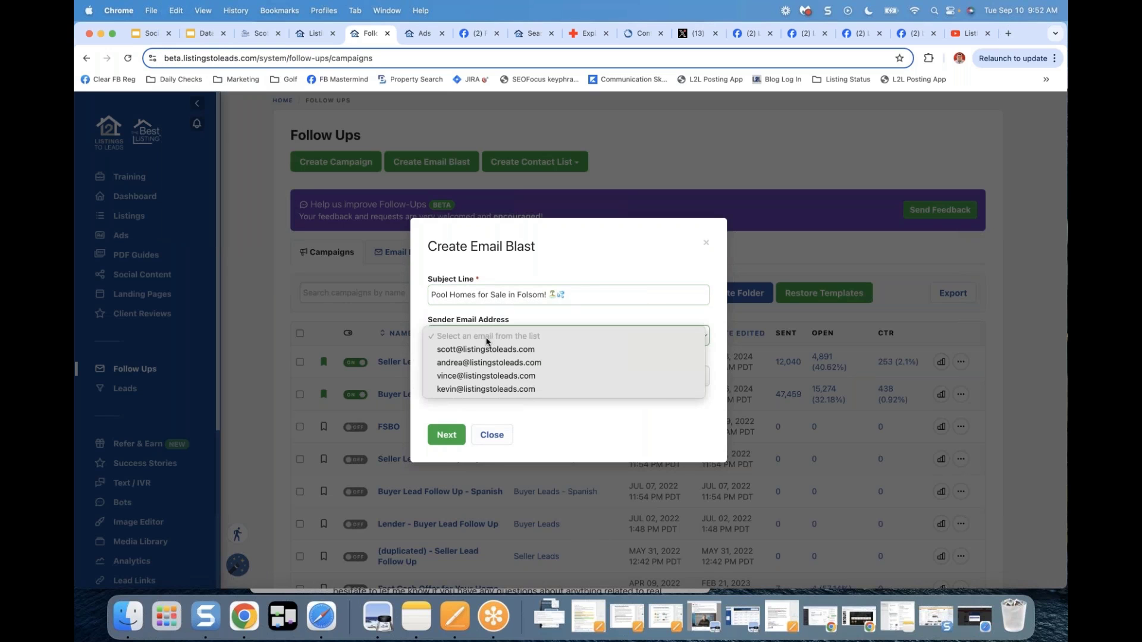
click(444, 349)
click(492, 377)
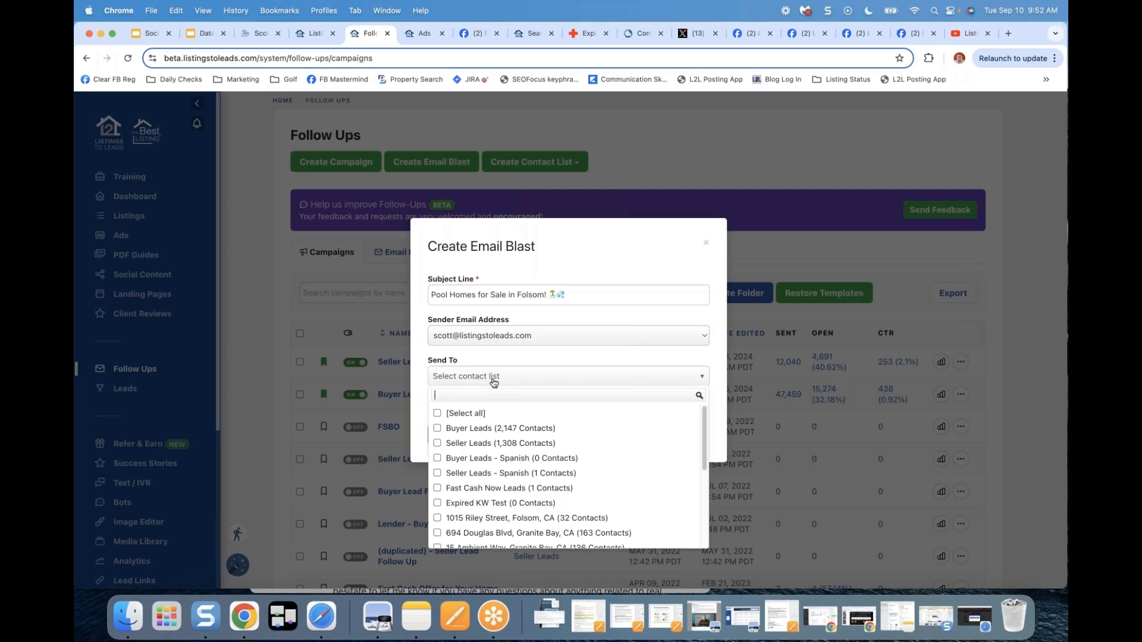
click(418, 339)
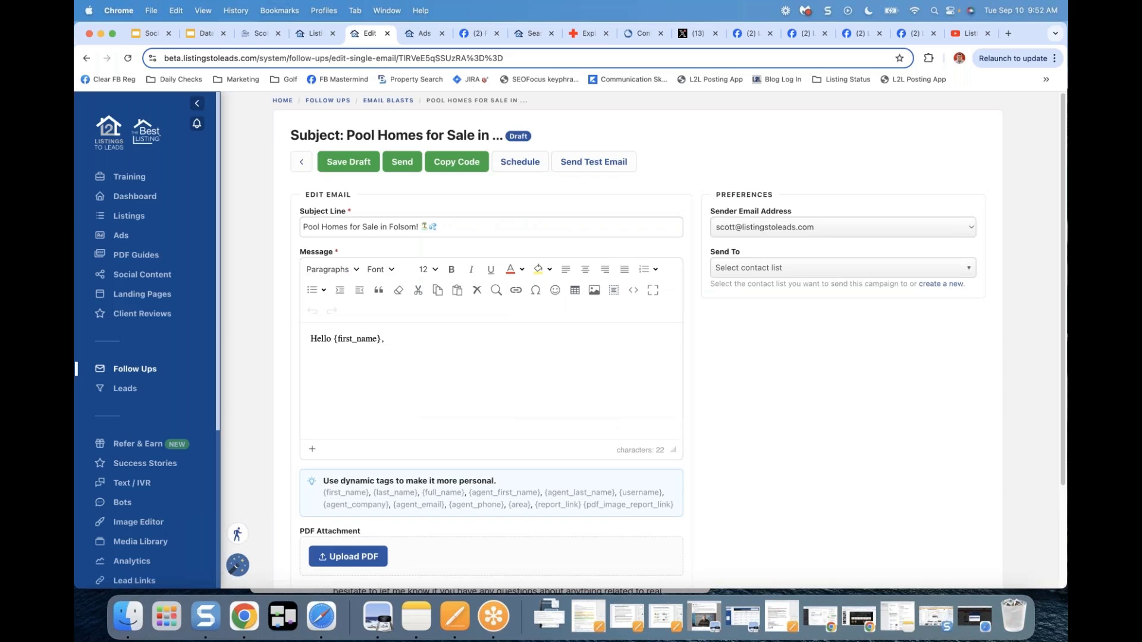
click(432, 361)
click(508, 219)
click(507, 226)
key(super+v)
key(shift+super+Left)
key(shift+Right)
key(shift+Right)
key(shift+Right)
key(shift+Right)
key(shift+Right)
key(shift+Right)
key(shift+Right)
key(shift+Right)
key(shift+Right)
key(shift+Right)
key(shift+Right)
key(shift+Right)
key(shift+Right)
key(shift+Right)
key(shift+Right)
key(shift+Right)
key(shift+Right)
key(shift+Right)
key(shift+Right)
key(shift+Right)
key(shift+Right)
key(shift+Right)
key(shift+Right)
key(shift+Right)
key(shift+Right)
key(shift+Right)
key(shift+Right)
key(shift+Right)
key(shift+Right)
key(shift+Right)
key(shift+Right)
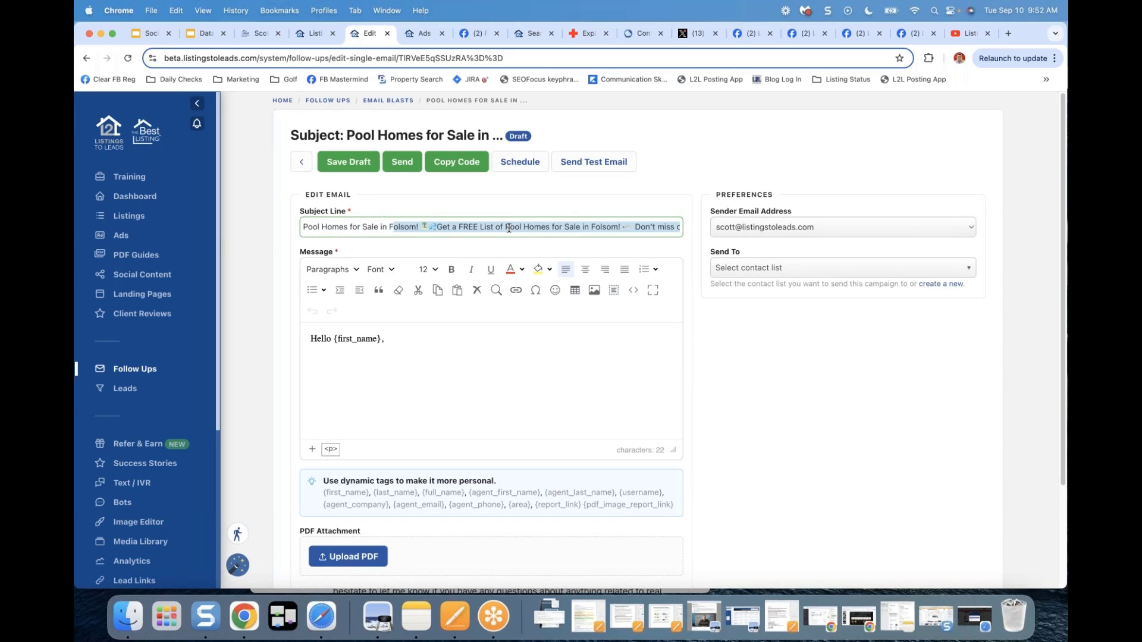
key(super+x)
Step: Paste the pool homes ad text below the greeting and start new paragraphs at "Don't miss out" and "Coming Soon"
click(456, 357)
key(super+v)
click(516, 361)
key(Return)
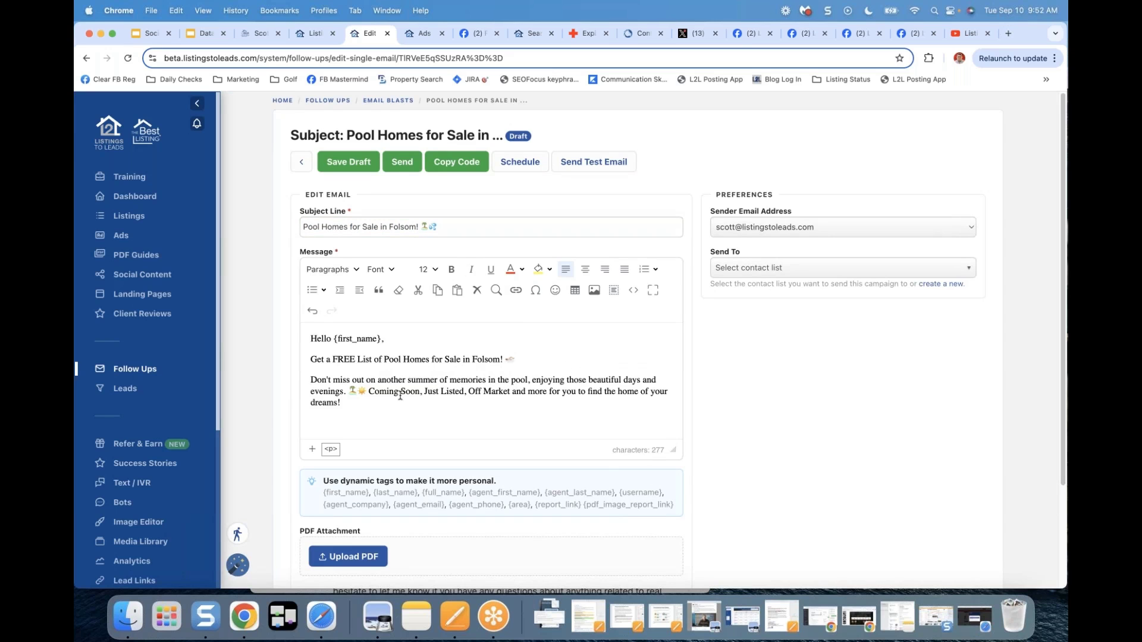
click(373, 391)
key(Return)
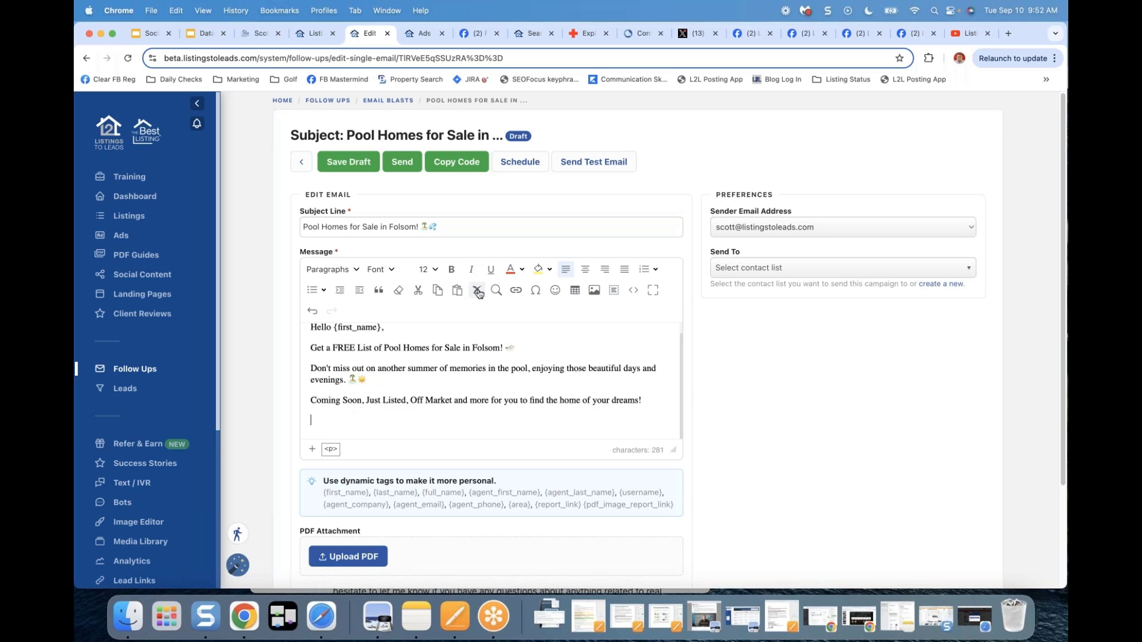
Step: Insert the recently uploaded Folsom pool home image below the message text and enlarge the message box to fit it
click(595, 291)
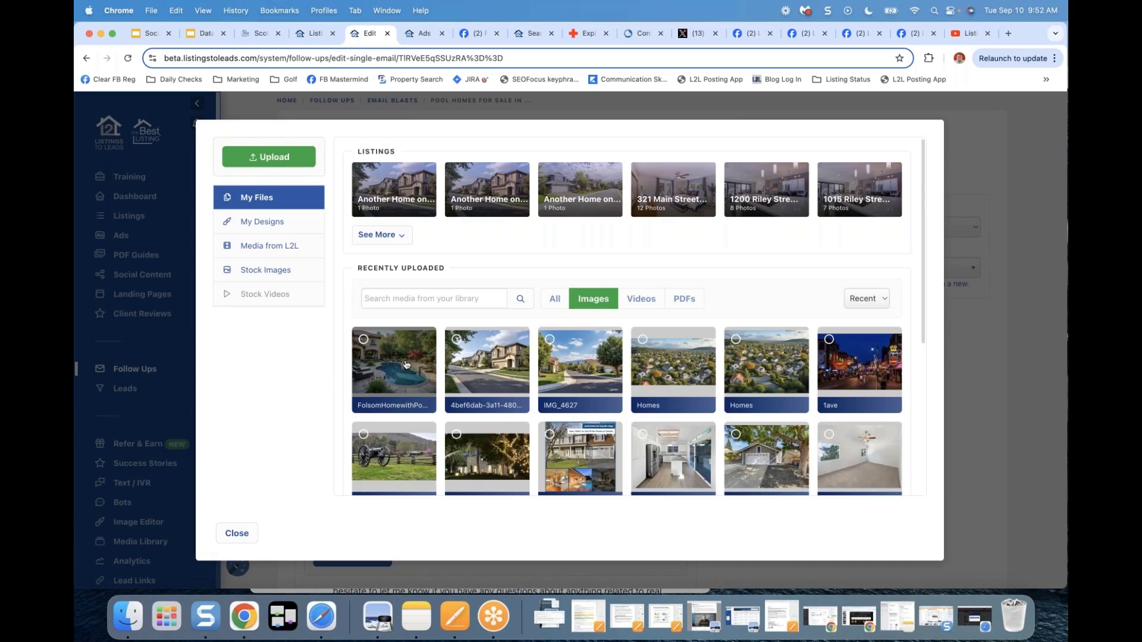
click(406, 365)
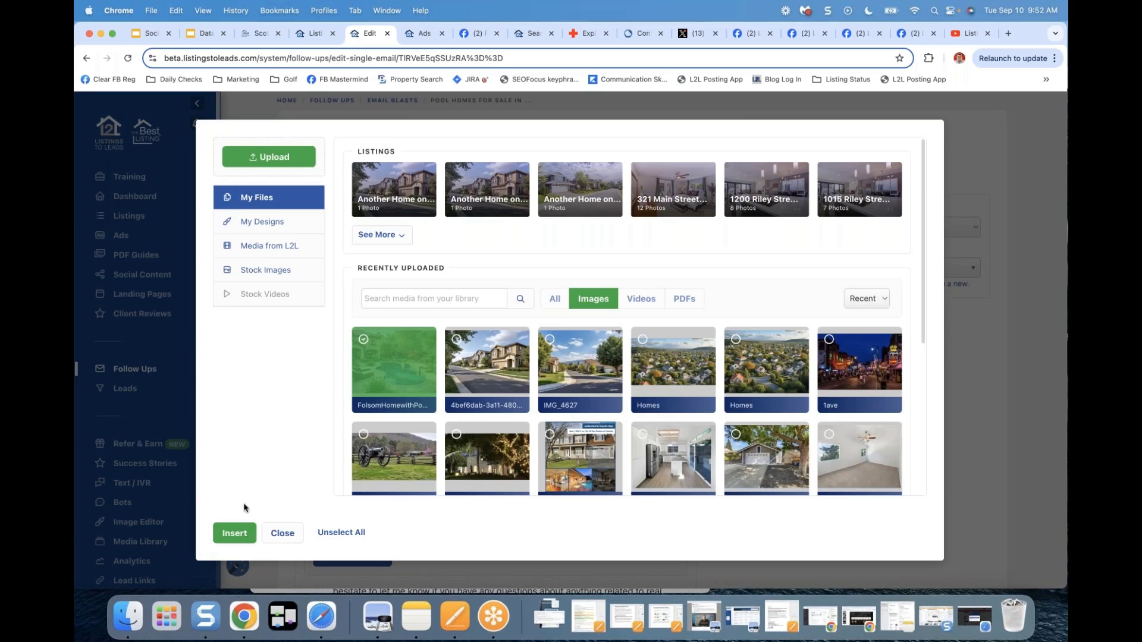
click(234, 533)
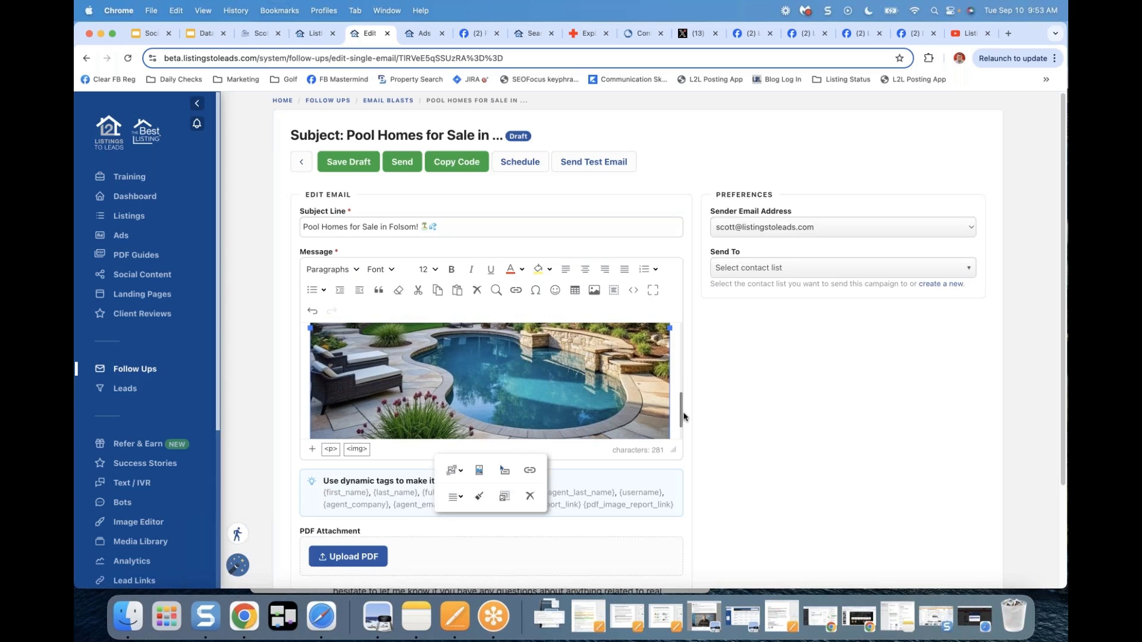
drag(672, 450, 680, 629)
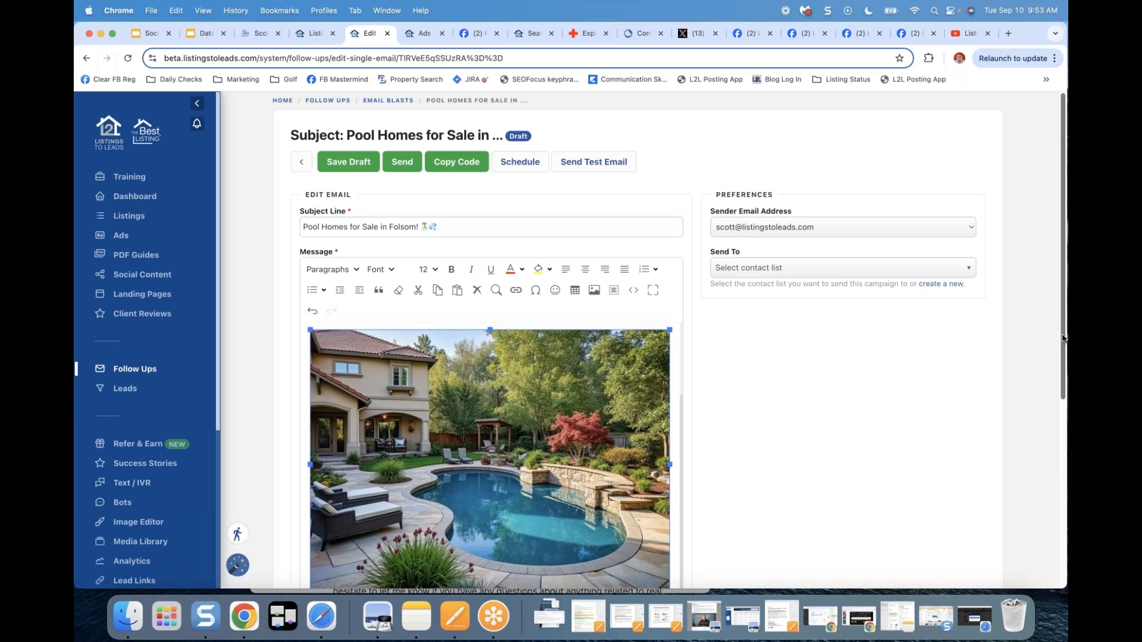
scroll(1051, 401, down, 4)
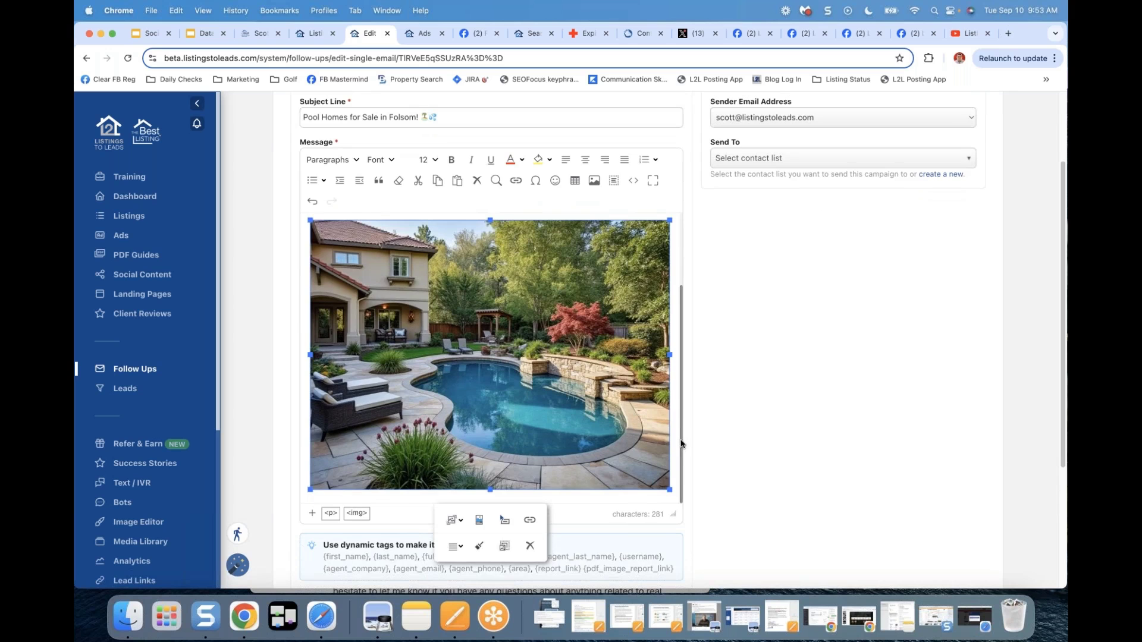
drag(680, 444, 688, 374)
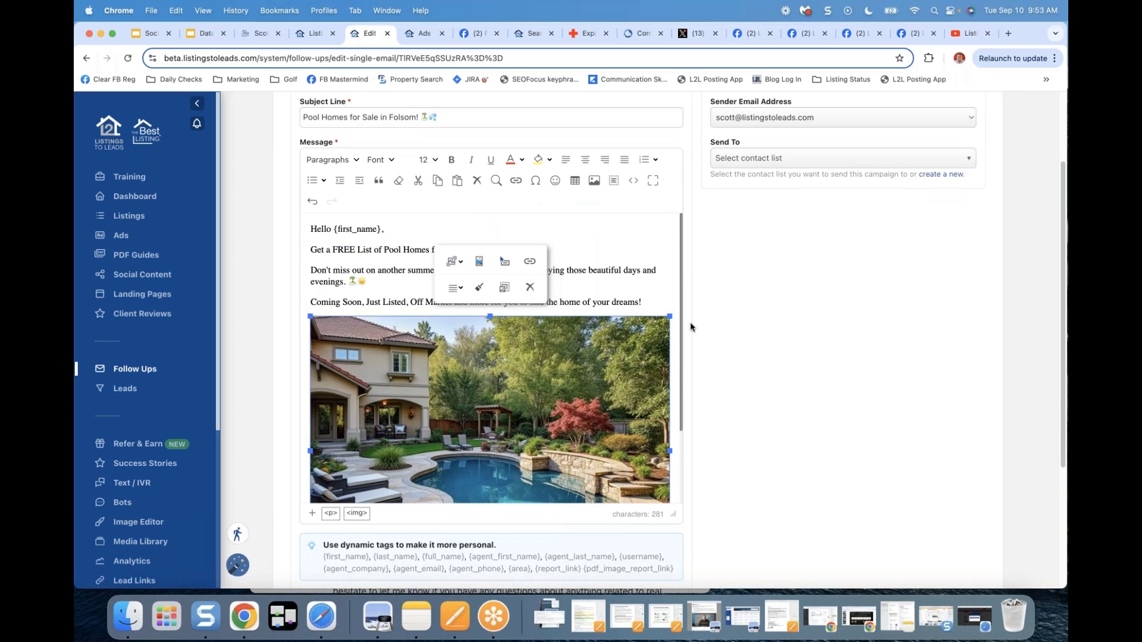
drag(690, 323, 697, 473)
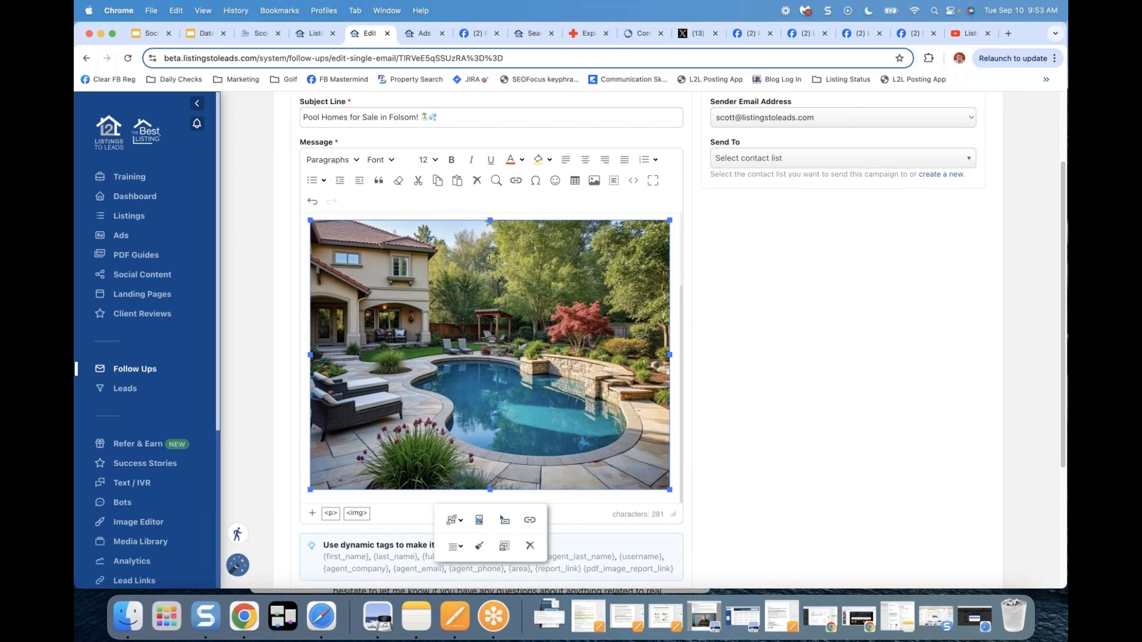
Step: Copy the web address of the Folsom, CA property listings page and return to the email draft
click(529, 34)
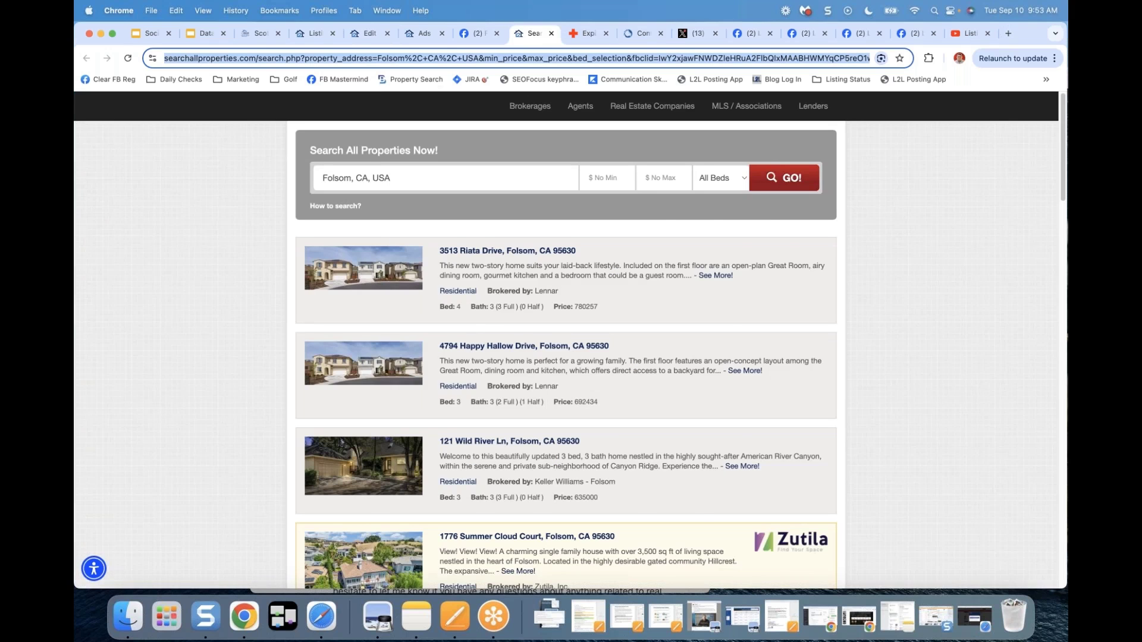
click(417, 34)
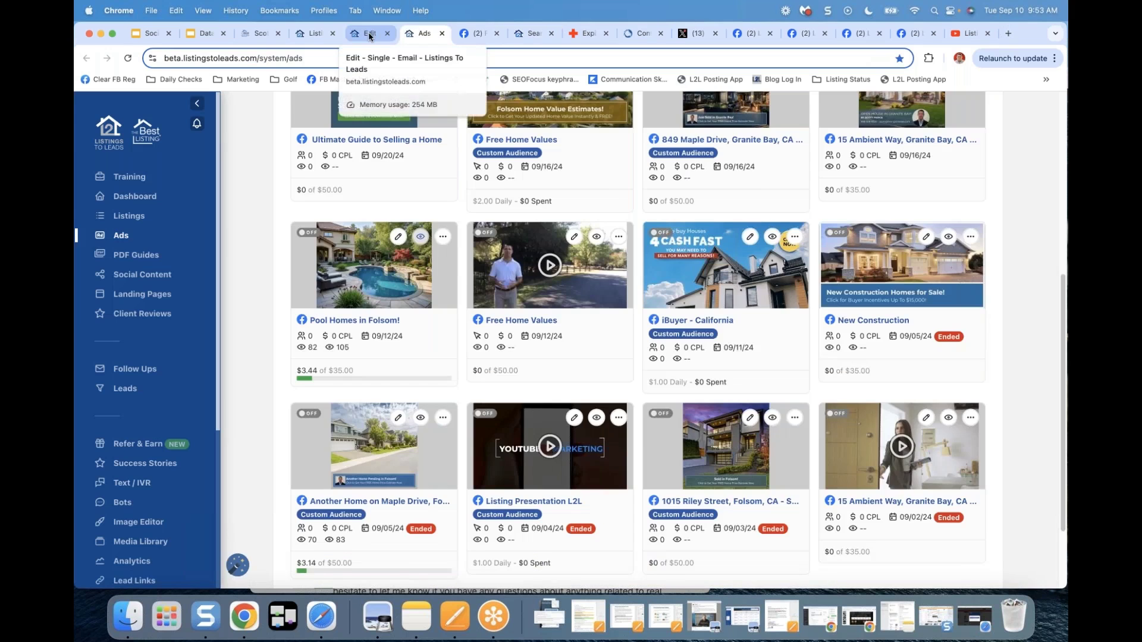
click(369, 34)
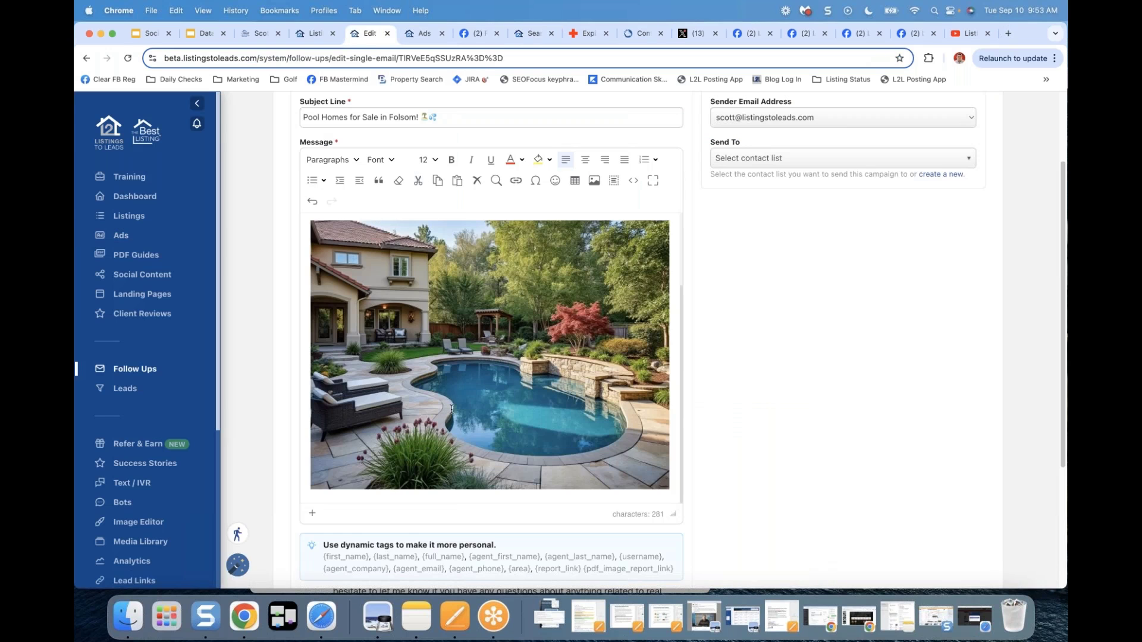
Step: Link the pool home image to the copied property listings address, set to open in a new tab
click(516, 279)
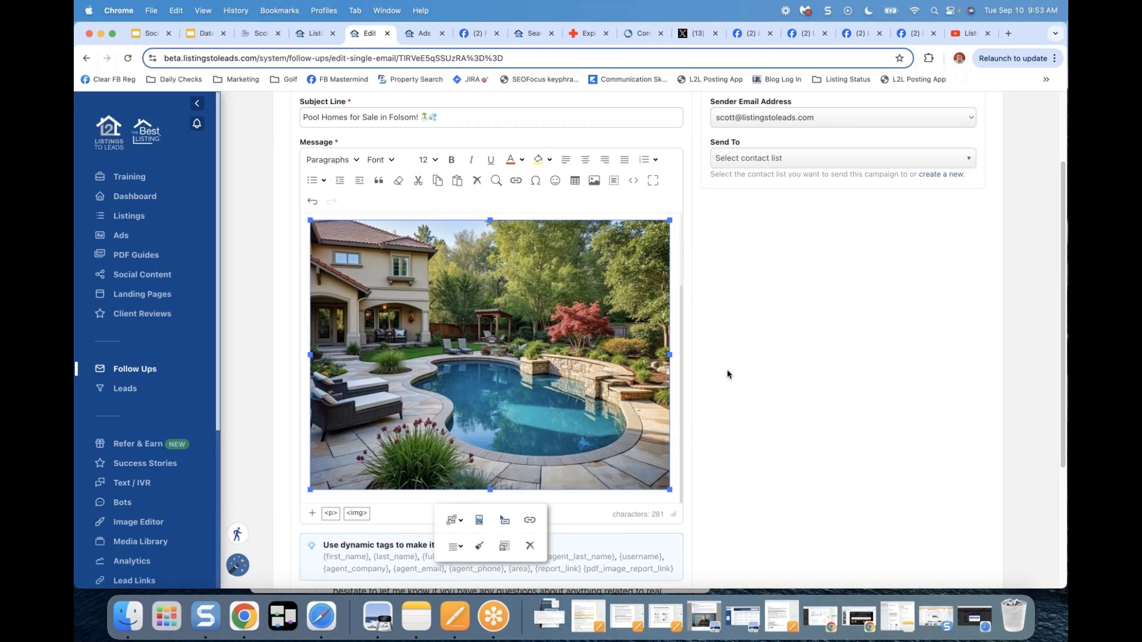
click(311, 117)
click(261, 231)
click(530, 521)
scroll(856, 476, up, 3)
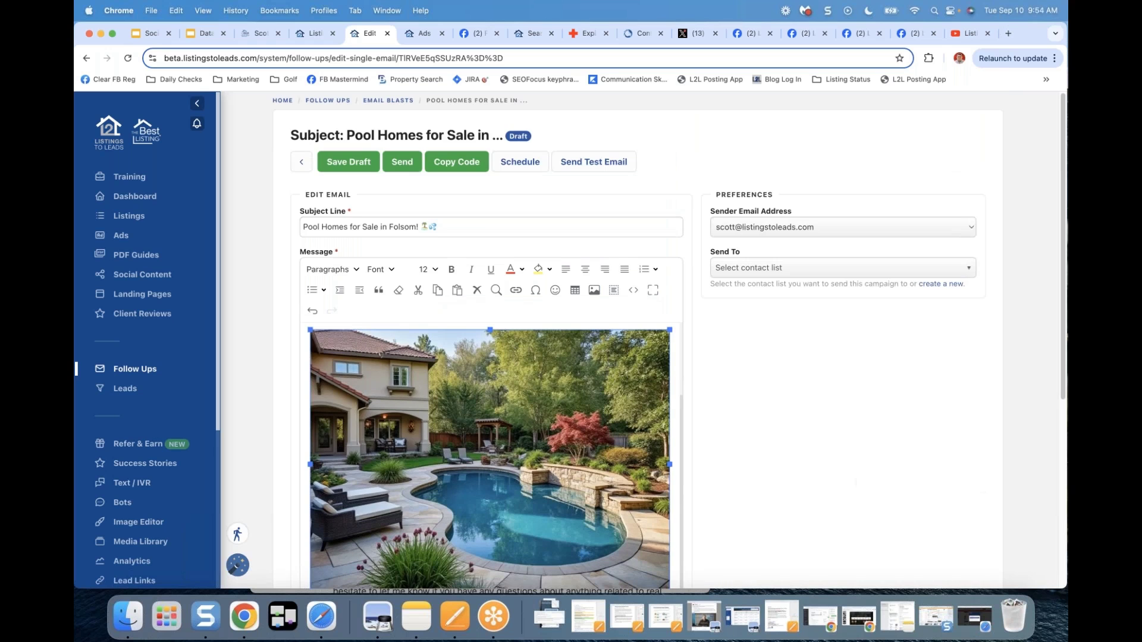
drag(1061, 353, 1047, 504)
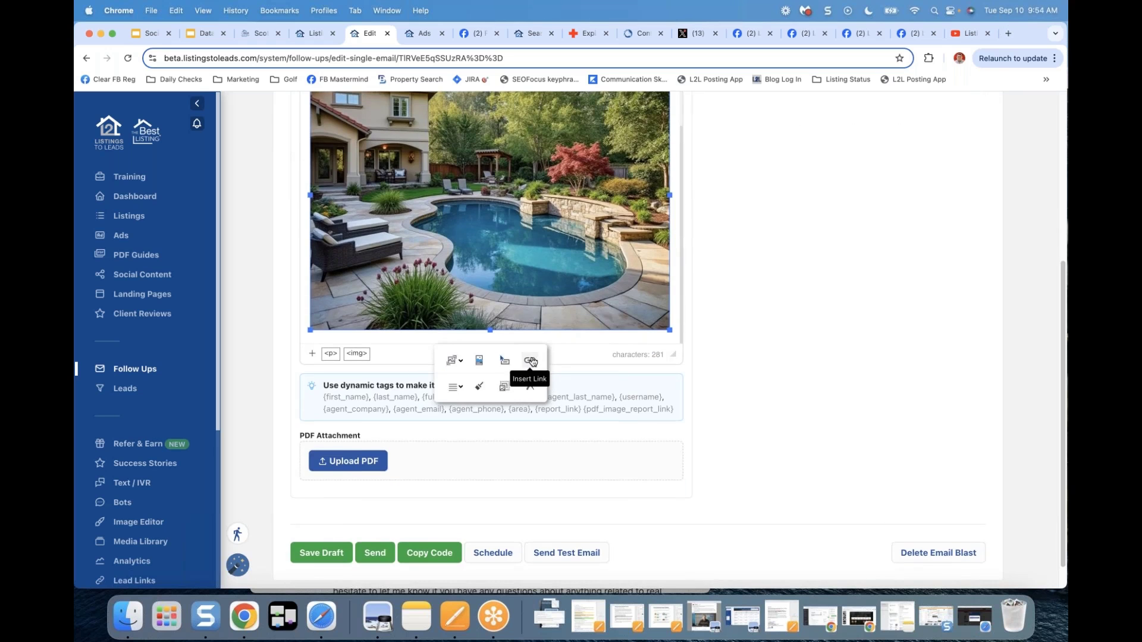
scroll(1032, 331, up, 8)
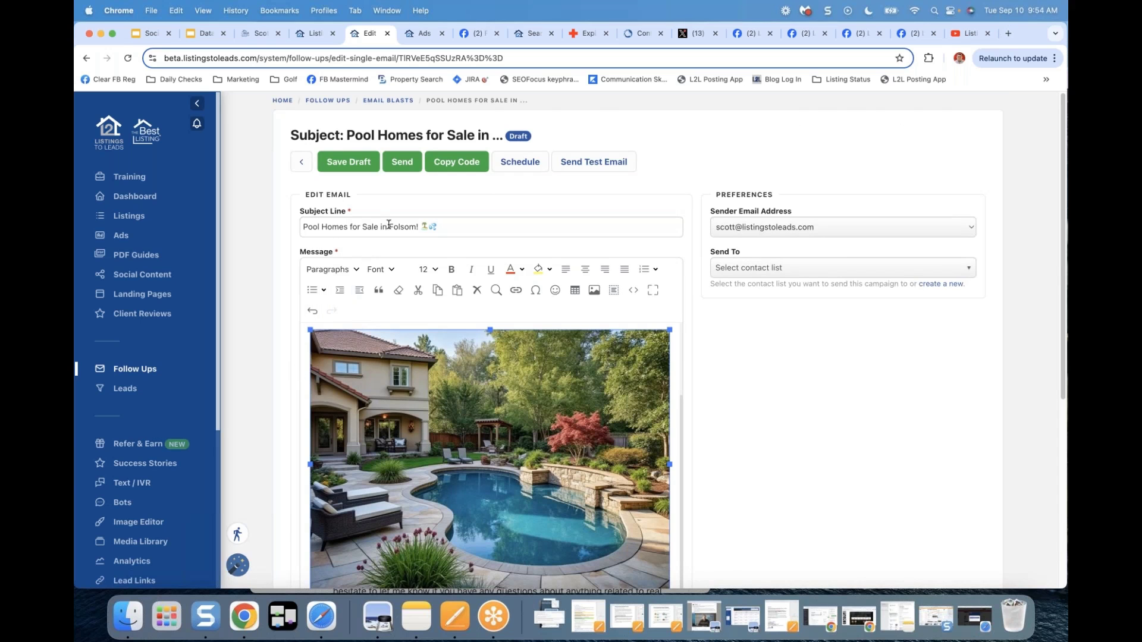
scroll(512, 416, down, 3)
click(529, 443)
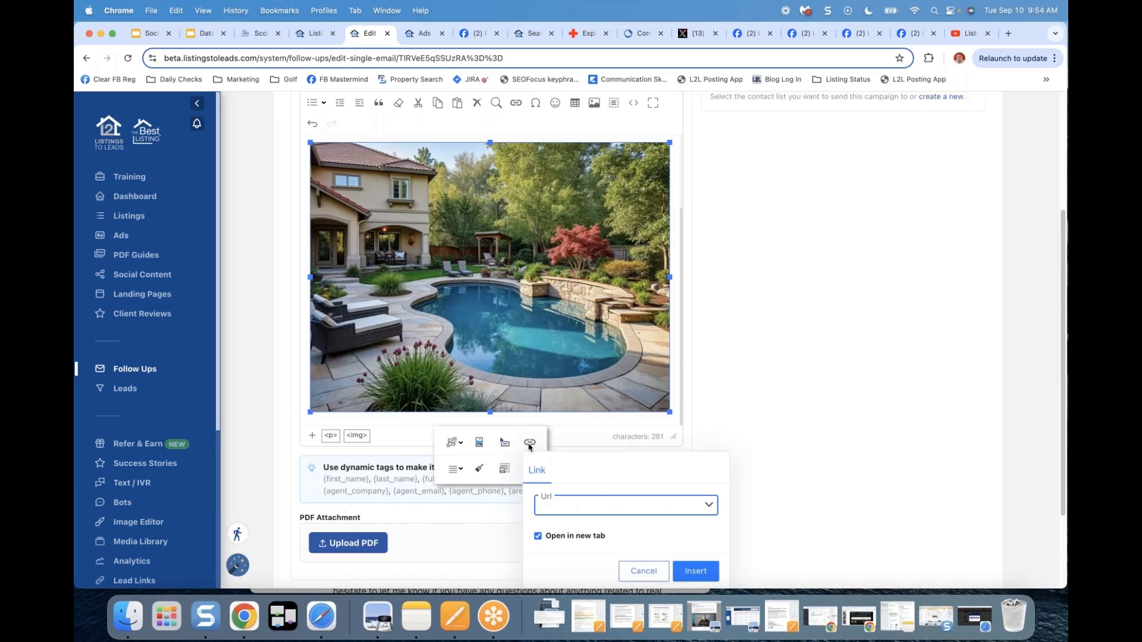
key(super+v)
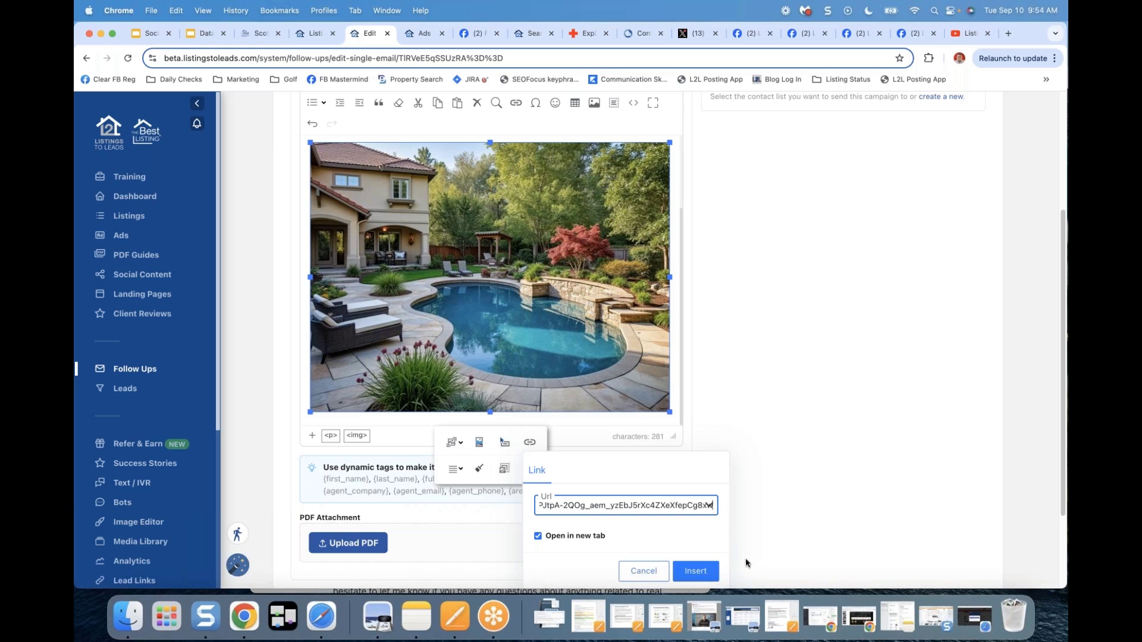
click(695, 572)
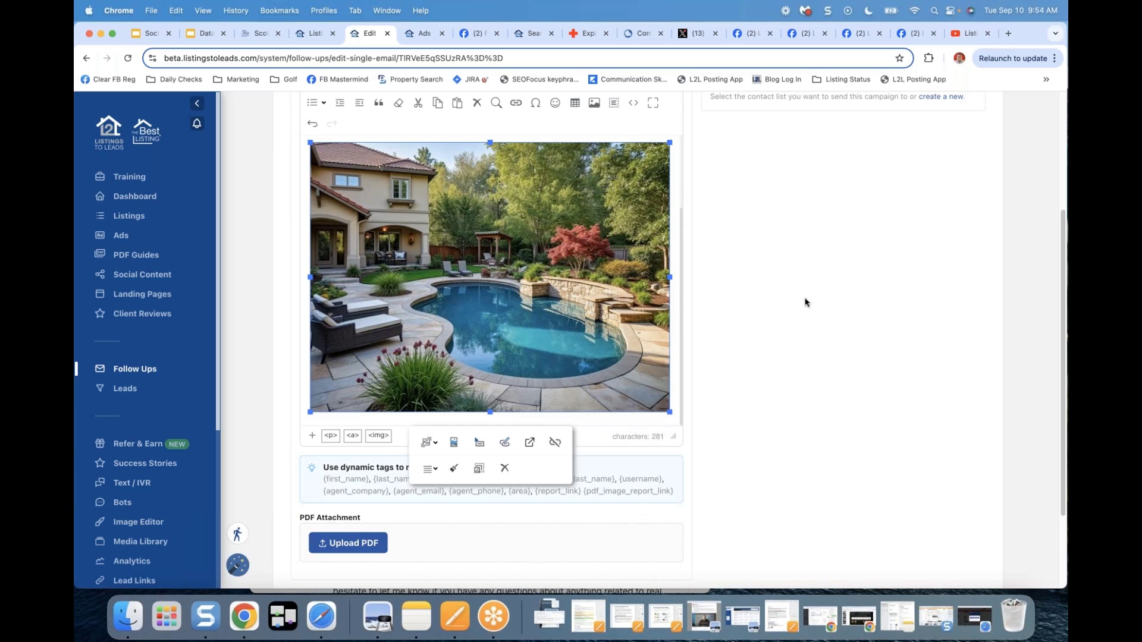
Step: Add the line "CLICK the image below for the free list now!" under the message's free list sentence and save the draft
scroll(806, 302, up, 2)
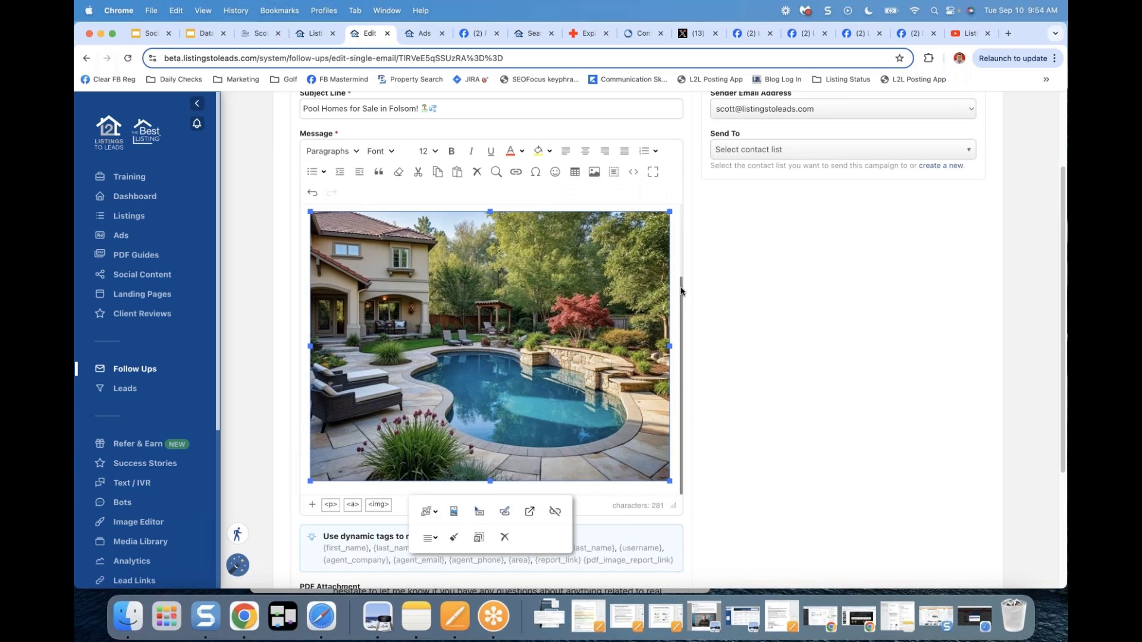
drag(684, 266, 697, 197)
click(654, 293)
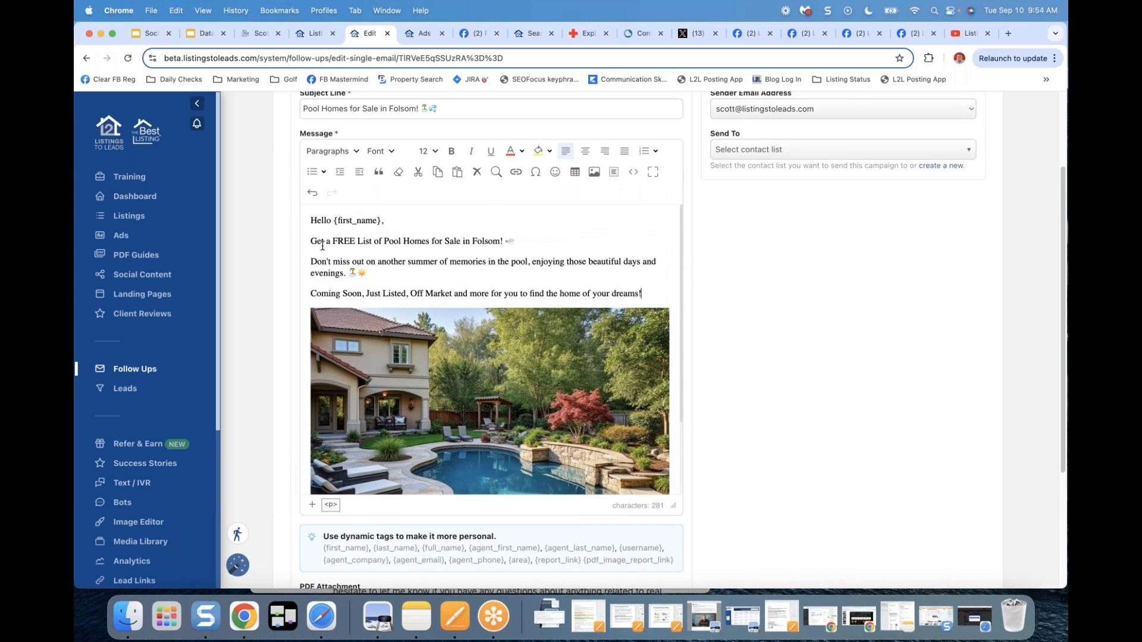
click(545, 242)
key(Return)
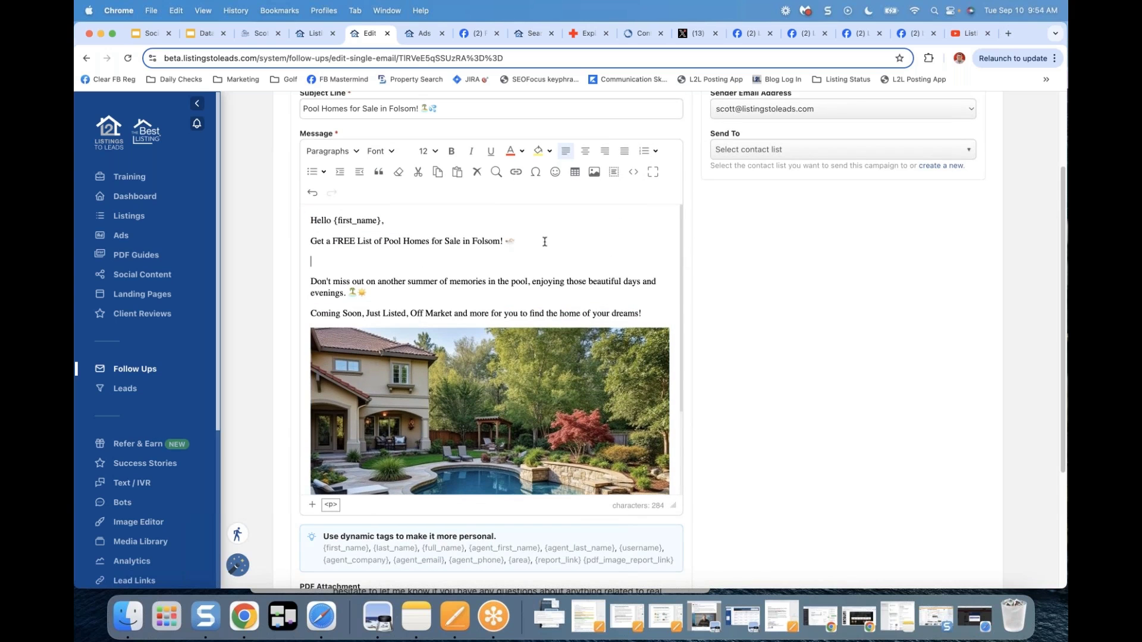
text(CLICK the image below for the free list now!@)
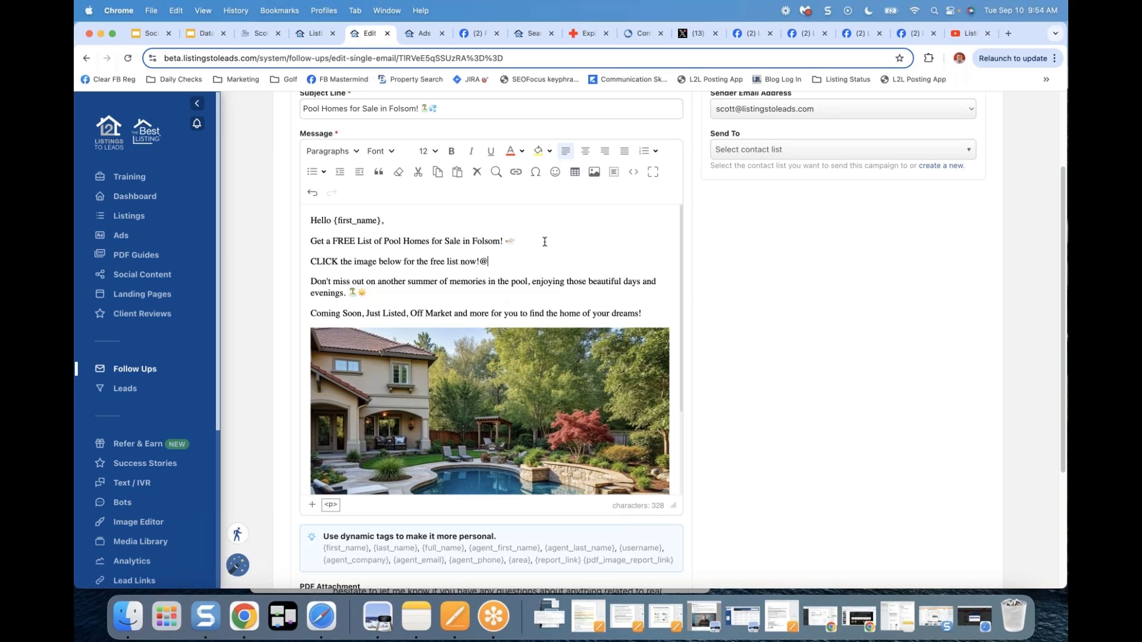
scroll(545, 241, down, 5)
click(320, 519)
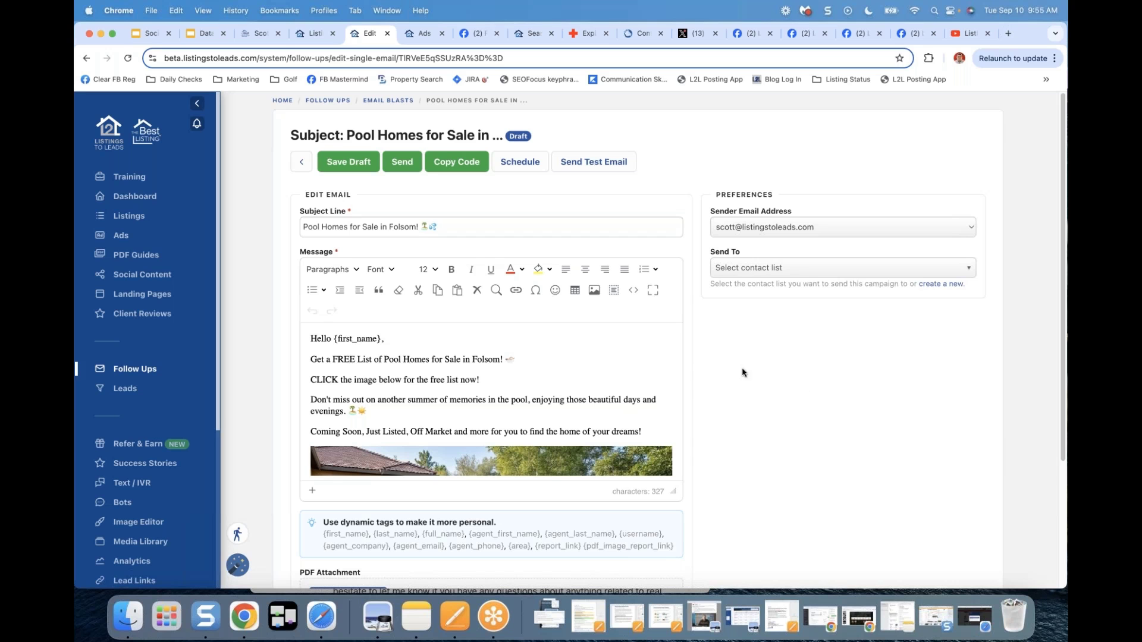
Step: Set the pool homes email's scheduled send time to 09/12/2024 9:59 AM and try to schedule it
scroll(753, 374, down, 2)
scroll(753, 374, up, 2)
click(526, 164)
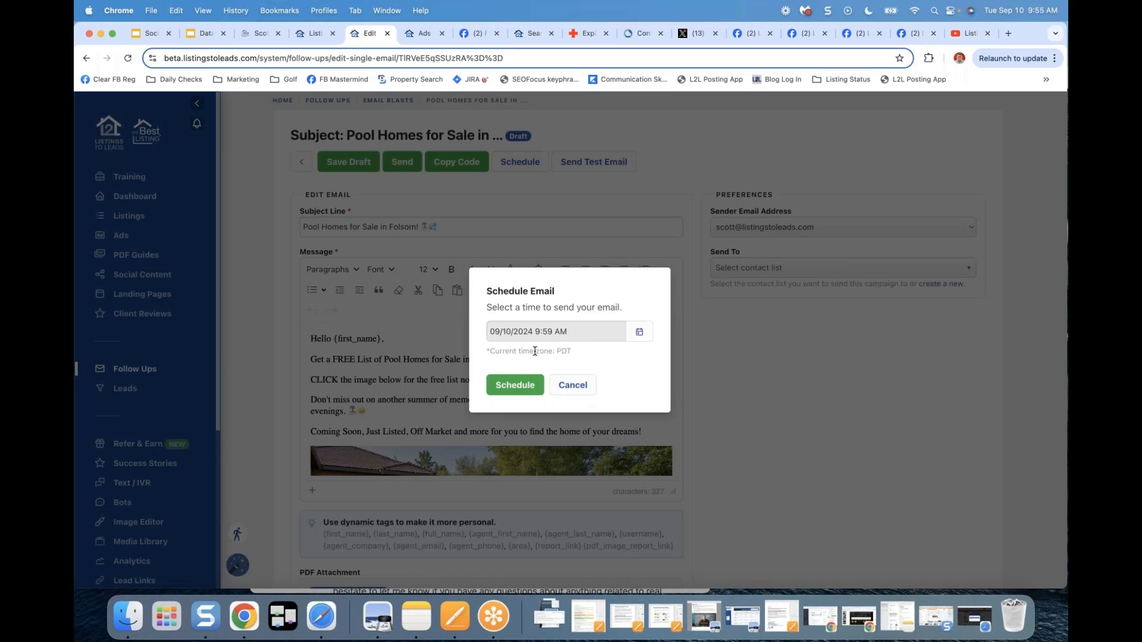
click(638, 331)
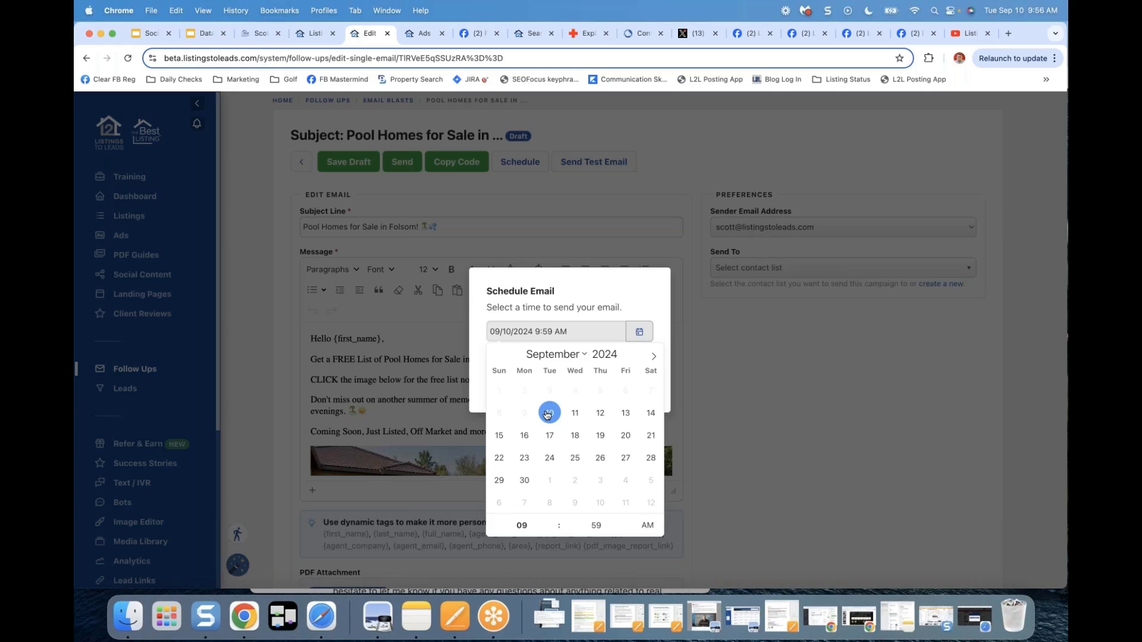
click(601, 414)
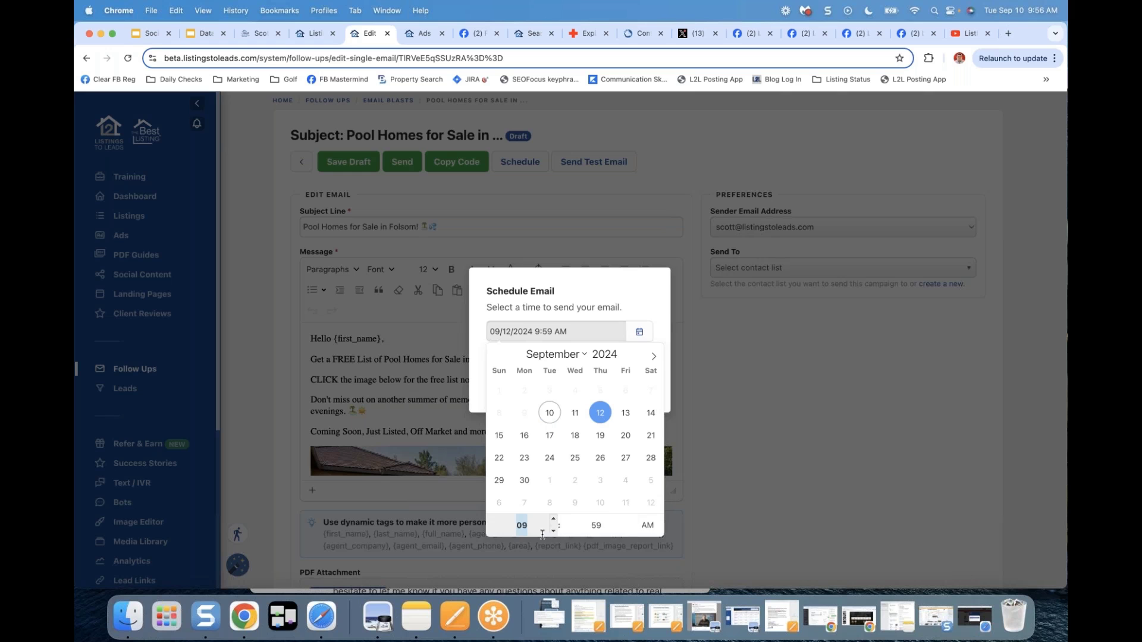
click(650, 286)
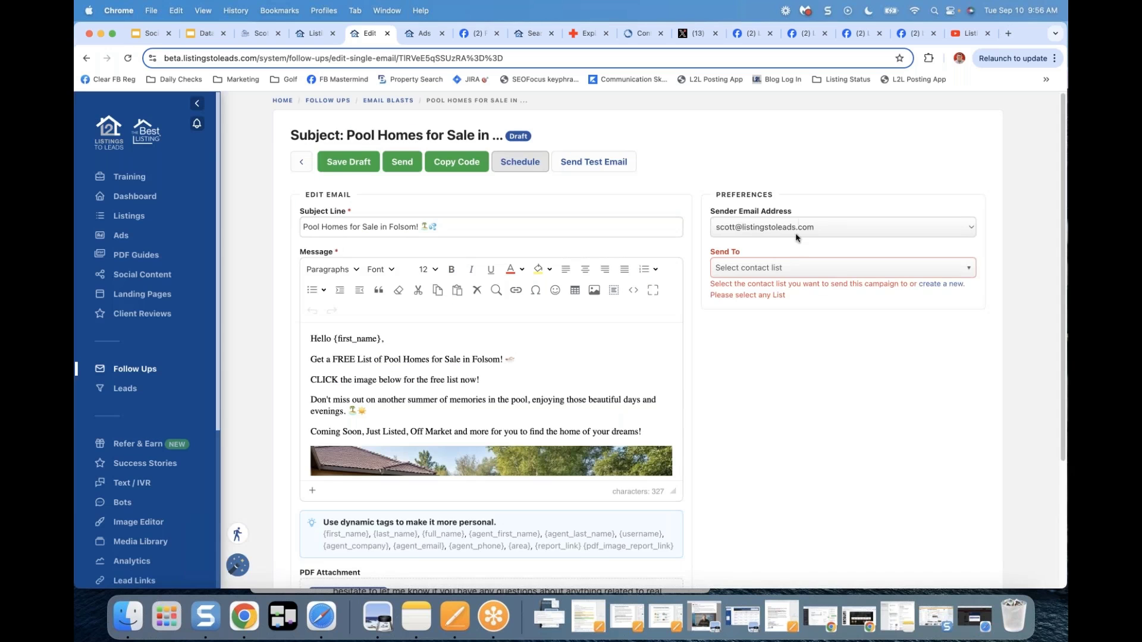
Step: Choose the Buyer Leads contact list as the recipient and schedule the pool homes email blast
click(791, 267)
click(746, 322)
click(780, 518)
click(520, 162)
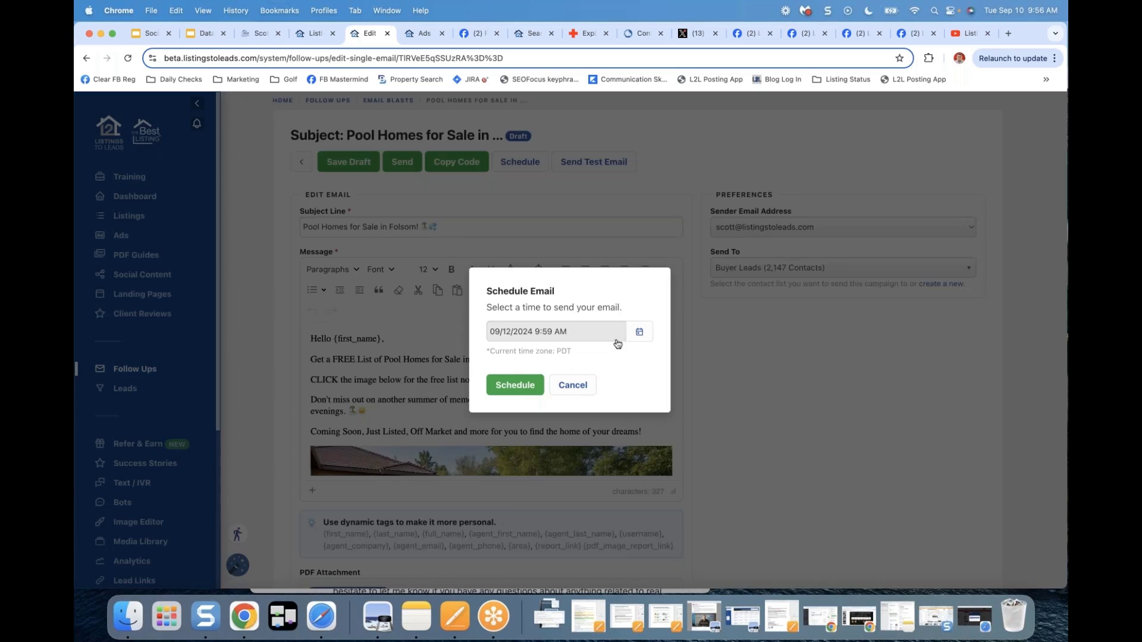
click(515, 384)
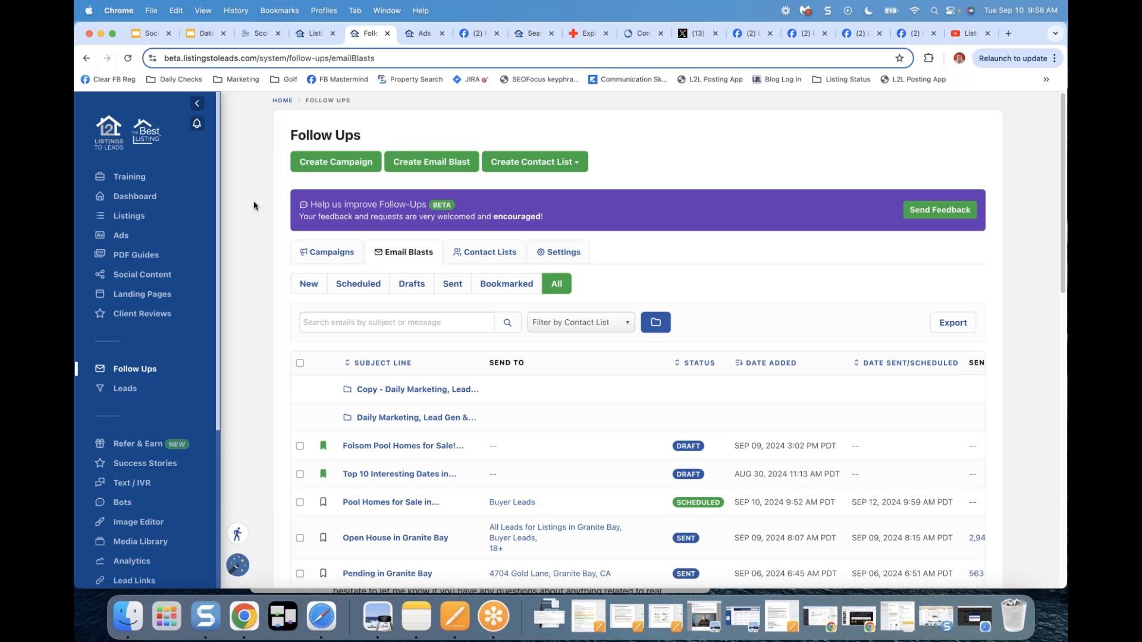
Step: Switch to the Listings-to-Leads YouTube channel, open the Real Estate Mastery playlist and play the Social Media Mastery video
click(967, 33)
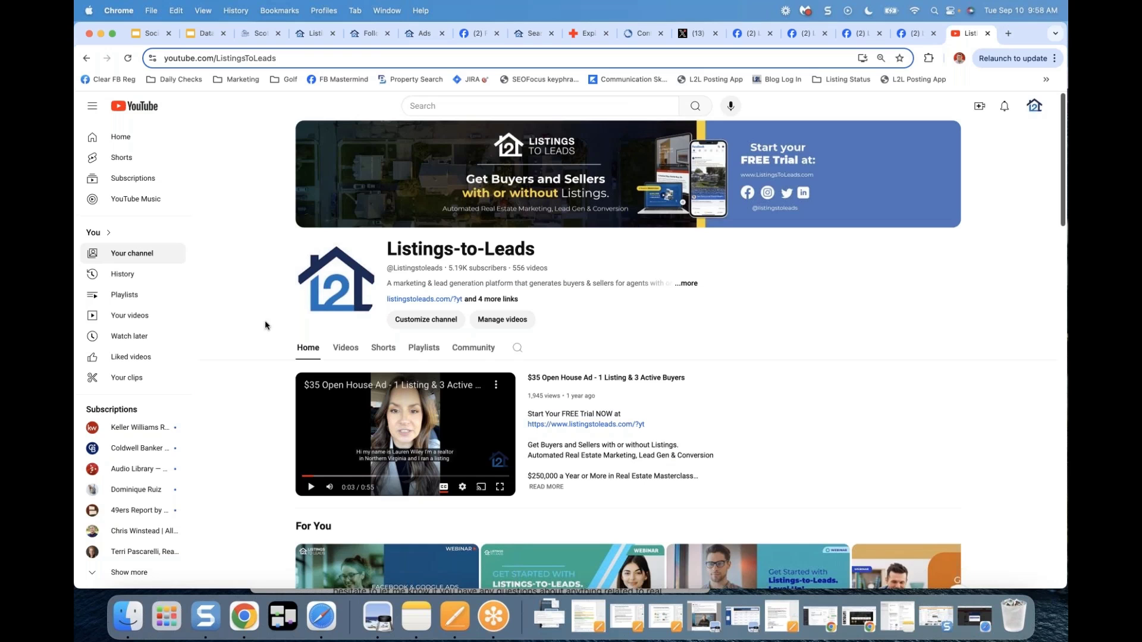
click(296, 57)
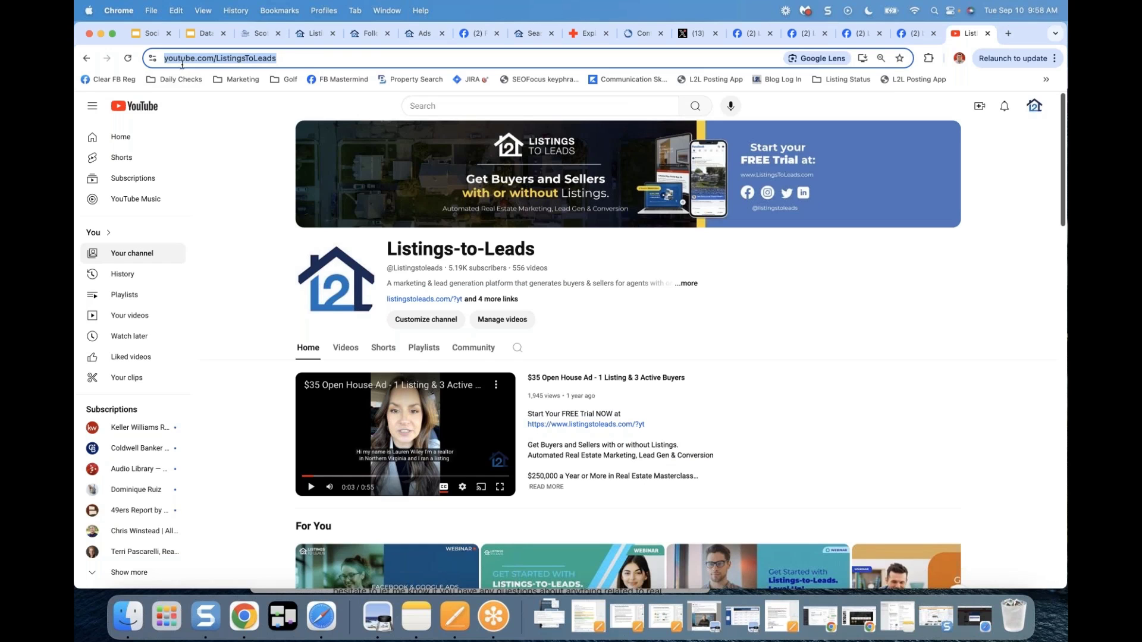
click(294, 59)
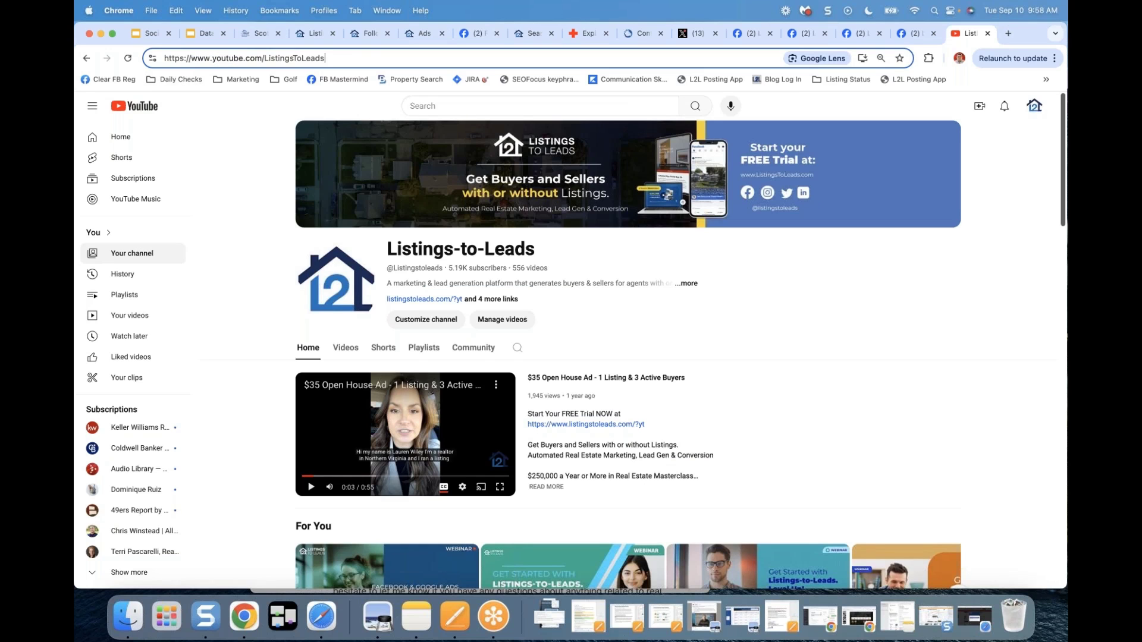
click(422, 350)
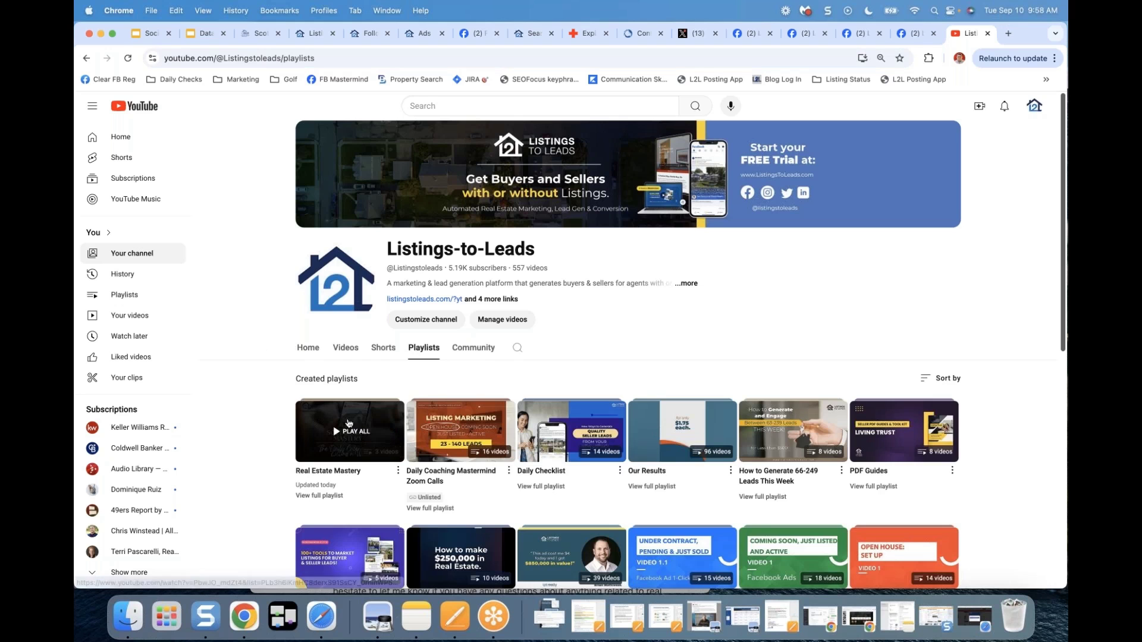
click(364, 429)
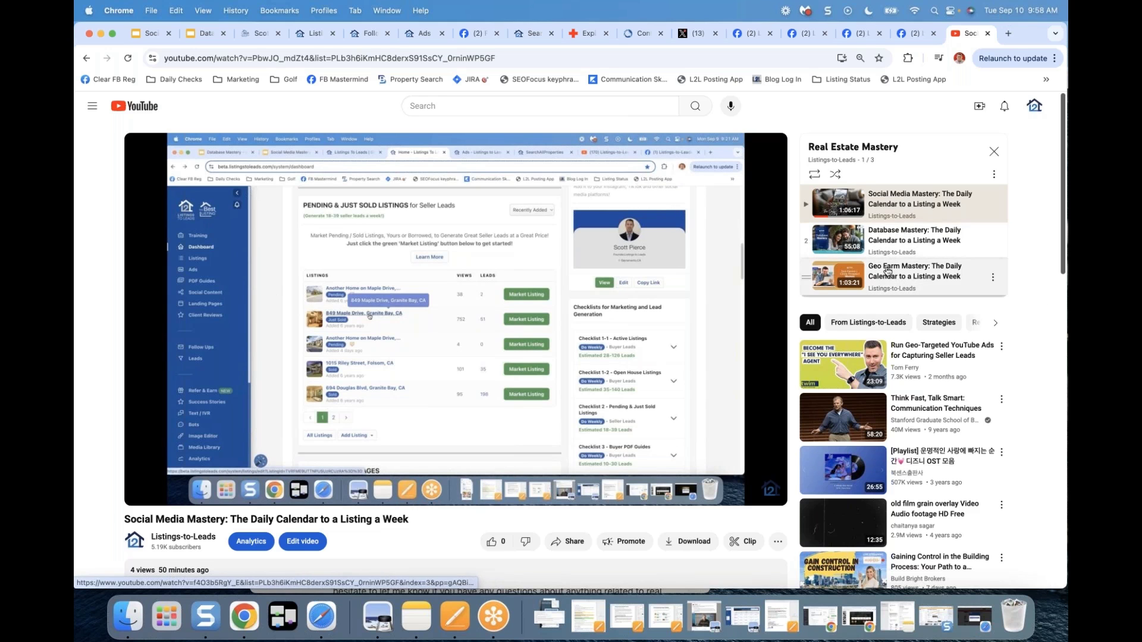
click(907, 201)
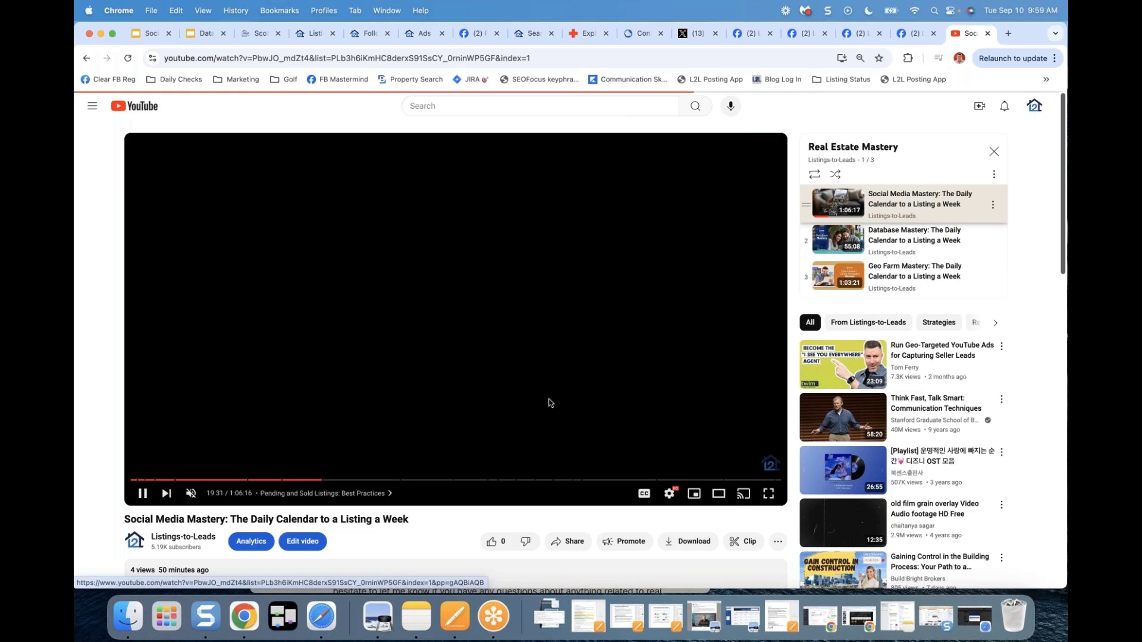
Step: Like the Social Media Mastery video and look over its description and comments section
scroll(119, 511, down, 2)
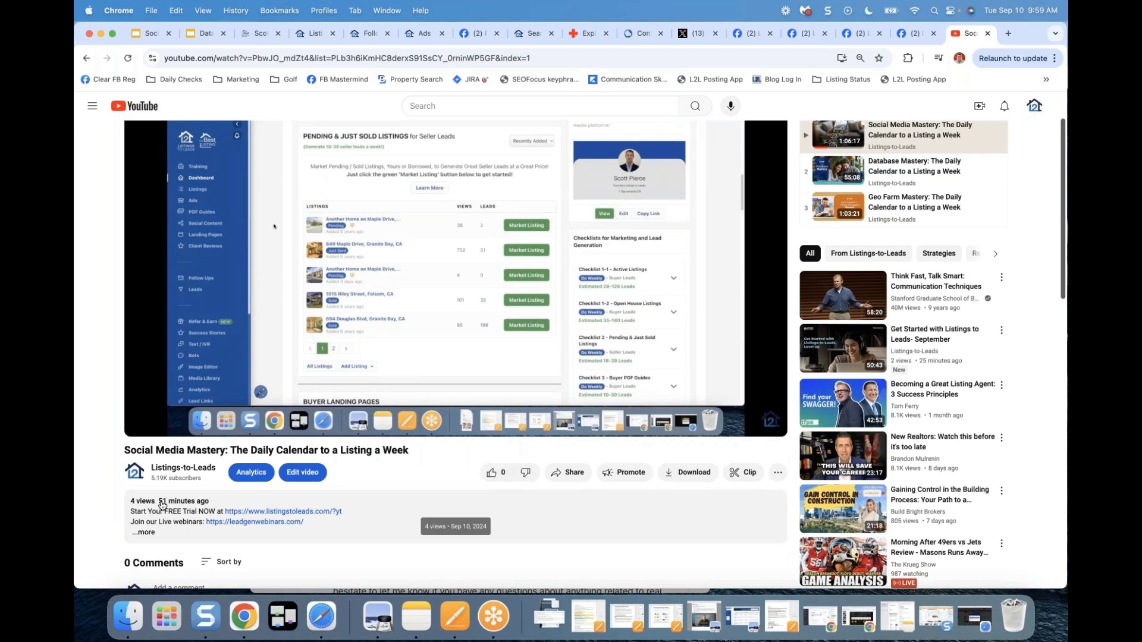
click(491, 472)
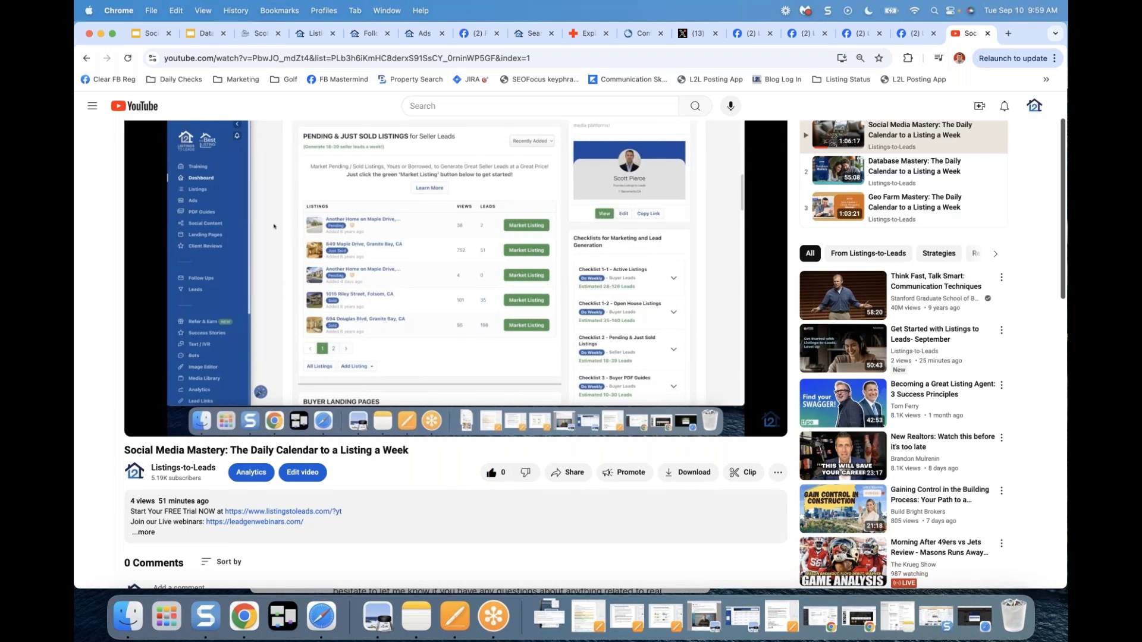
scroll(238, 536, down, 2)
scroll(233, 534, up, 2)
scroll(464, 440, down, 1)
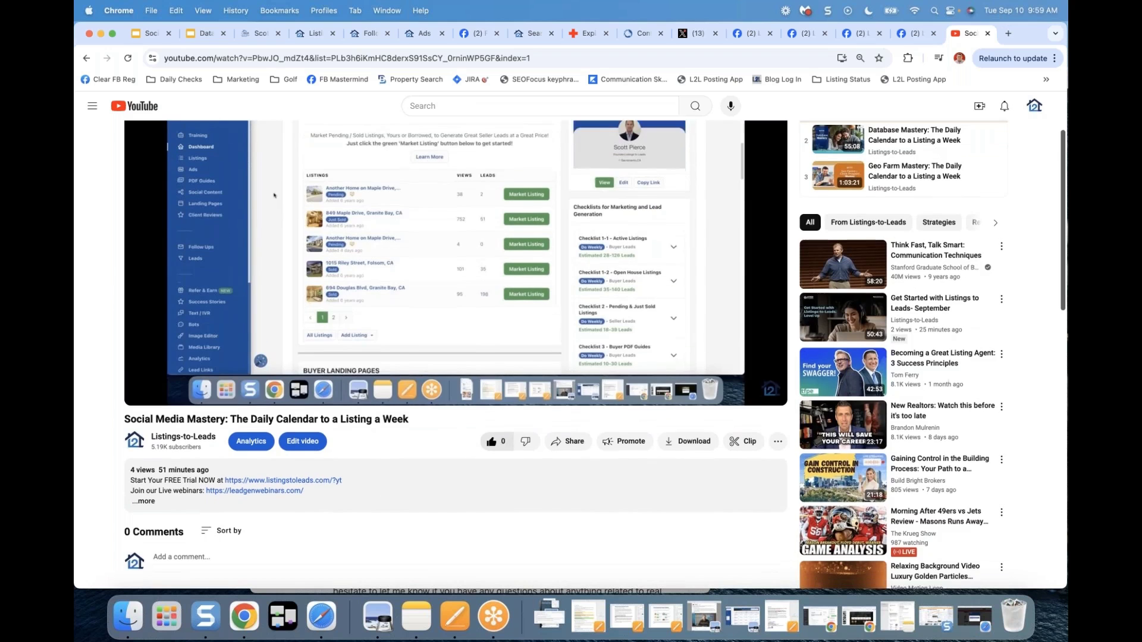
scroll(455, 297, up, 2)
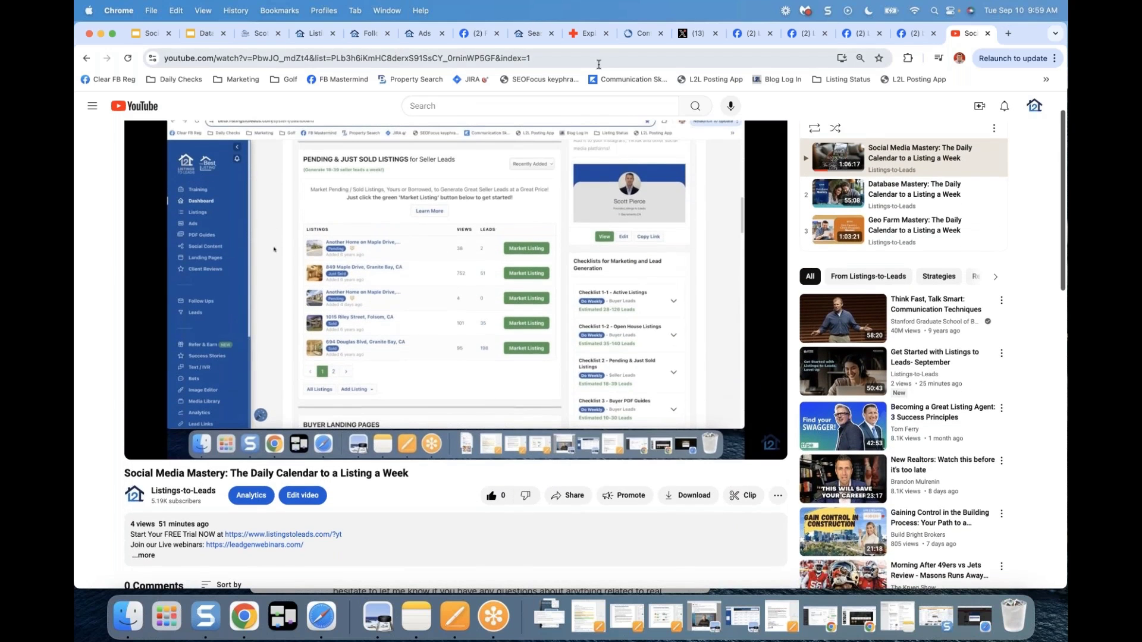
Step: Select the Social Media Mastery video's web address, look through the other open pages and return to the Follow Ups email blasts list
click(365, 53)
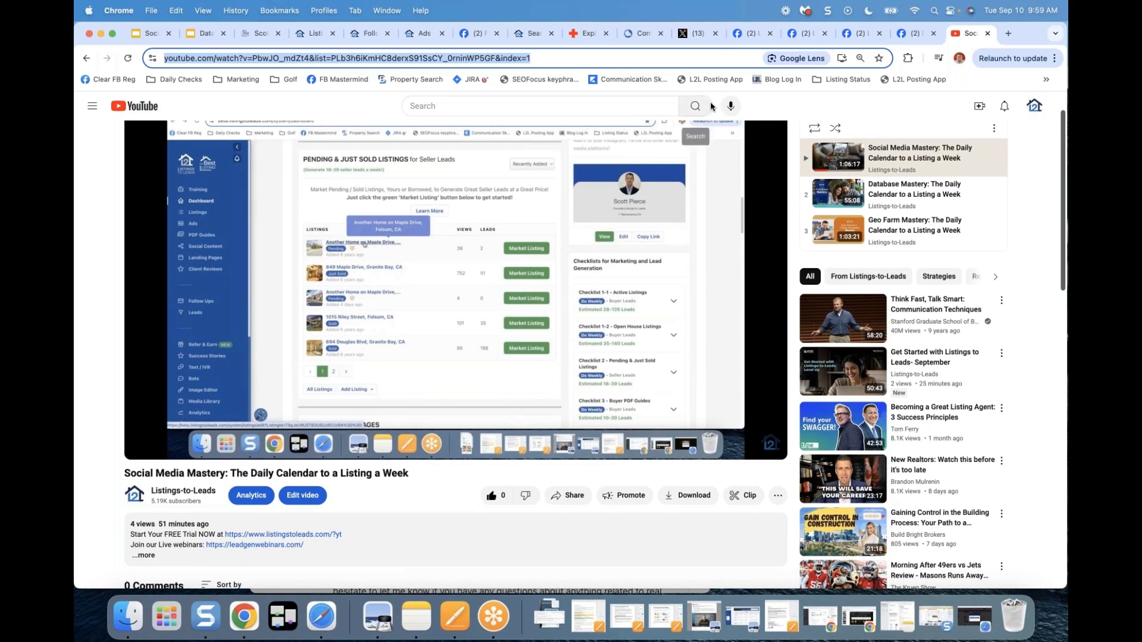
click(746, 33)
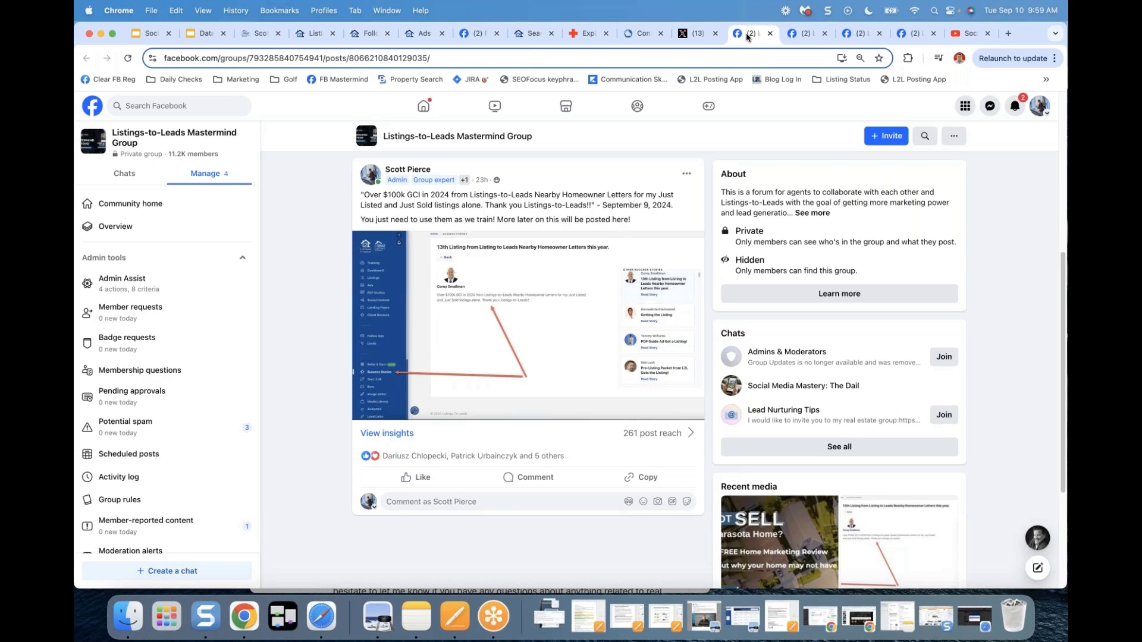
click(584, 37)
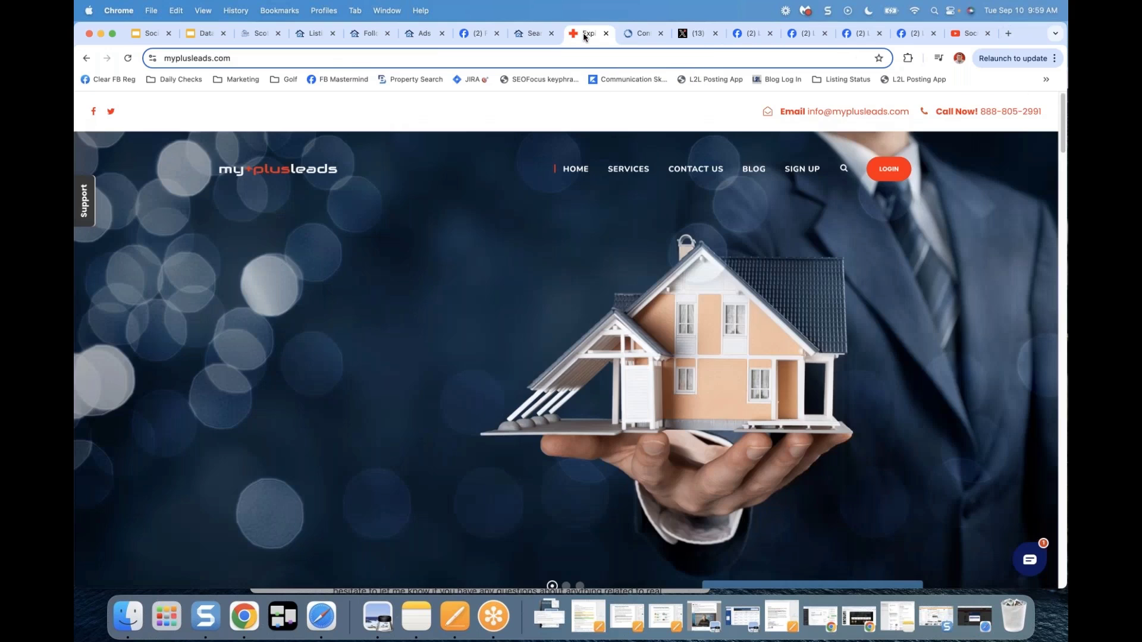
click(533, 34)
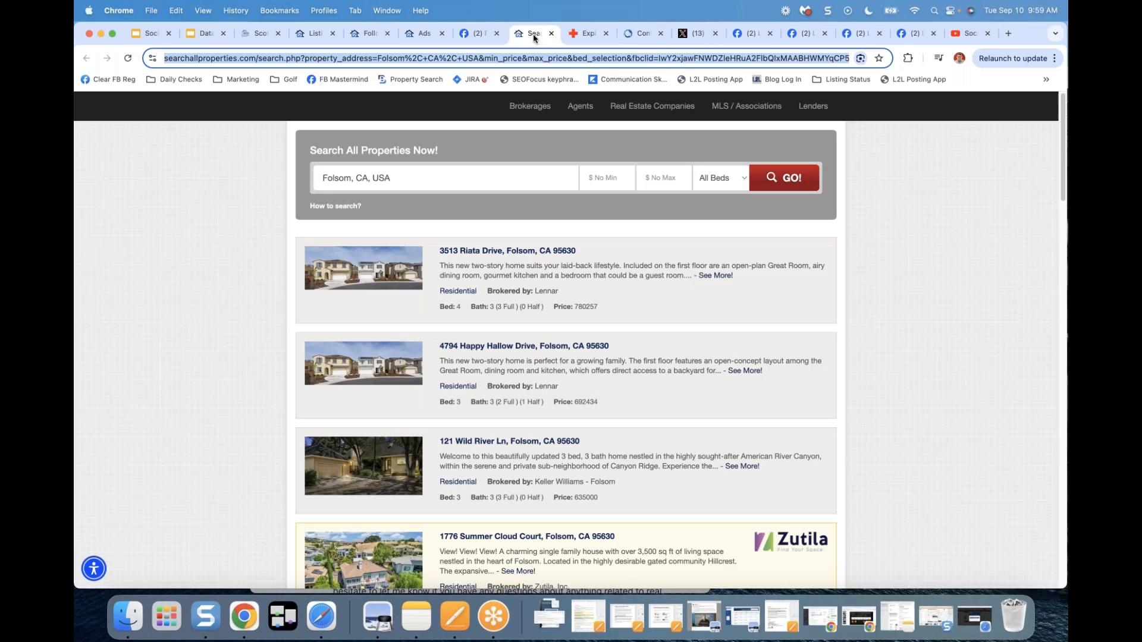
click(315, 37)
click(369, 34)
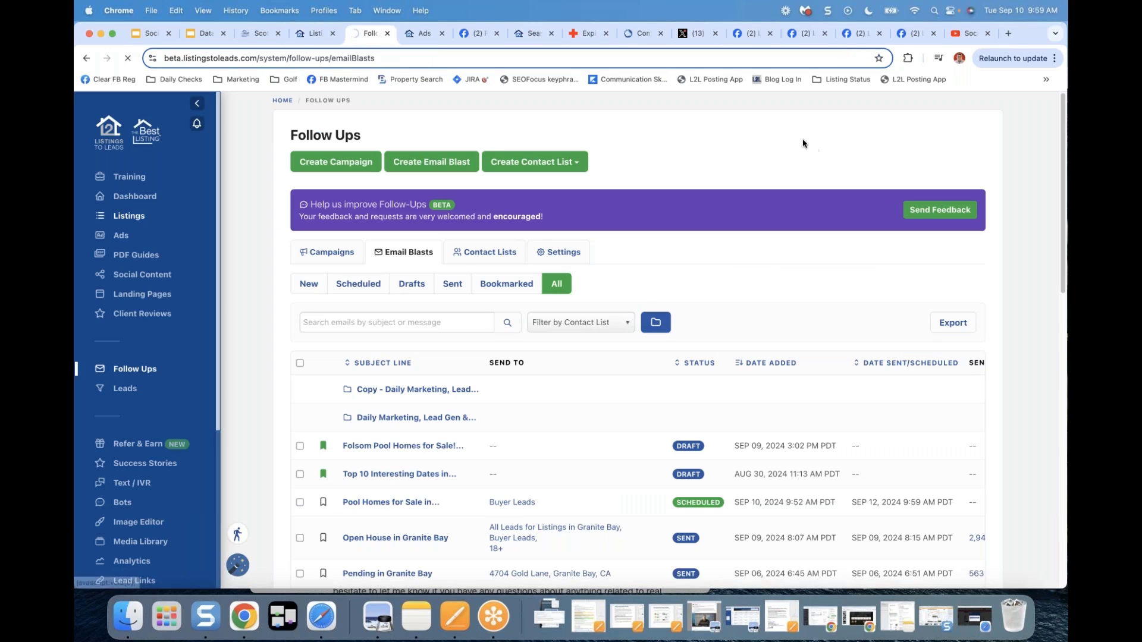